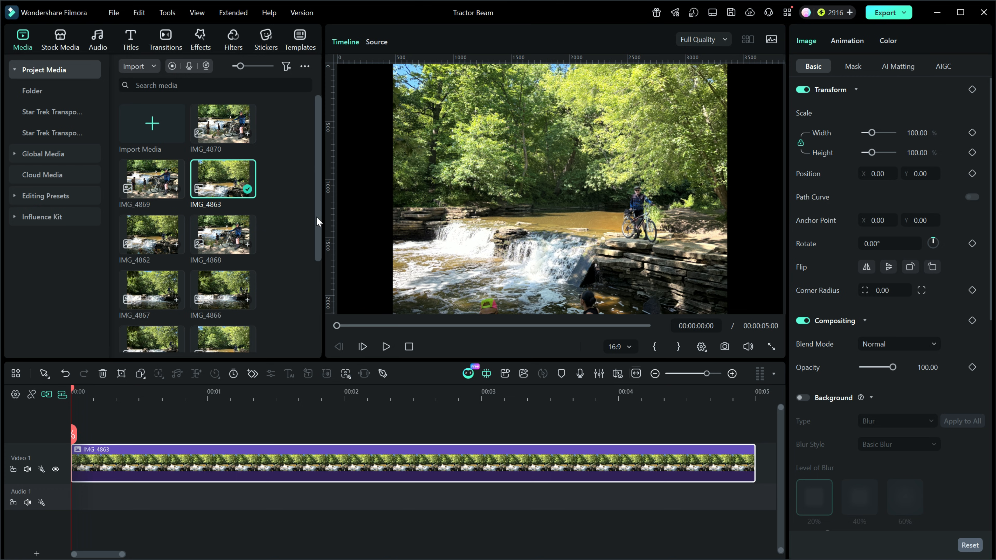
# Place the IMG_4666 photo at the timeline start on a track above IMG_4863, and hide the IMG_4863 track
pyautogui.moveTo(319, 197); pyautogui.dragTo(319, 288)
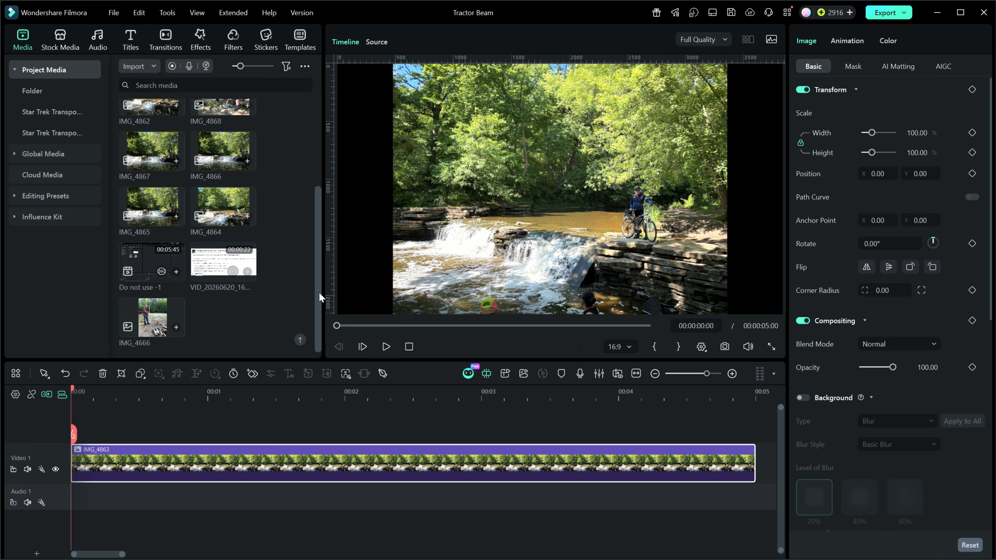
pyautogui.moveTo(153, 318); pyautogui.dragTo(103, 427)
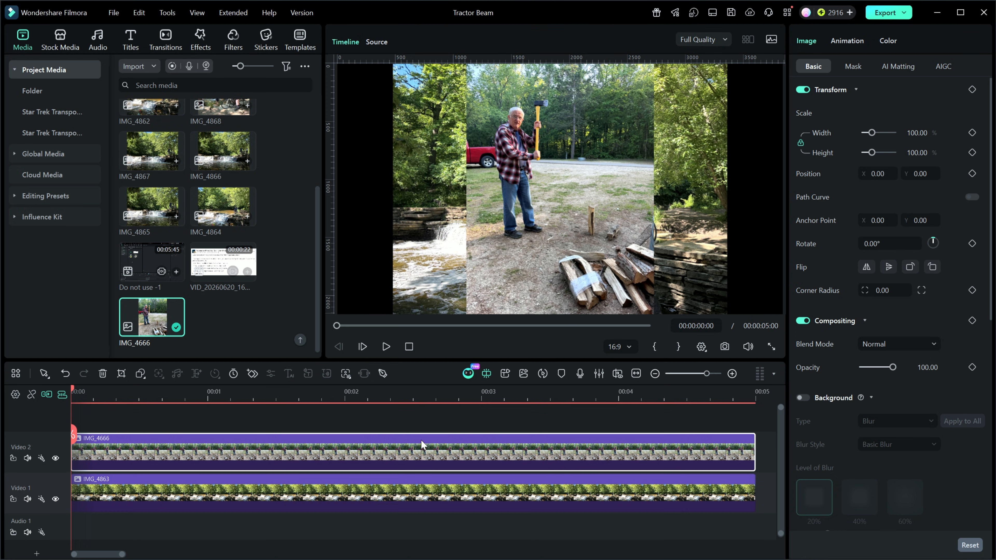
pyautogui.click(55, 499)
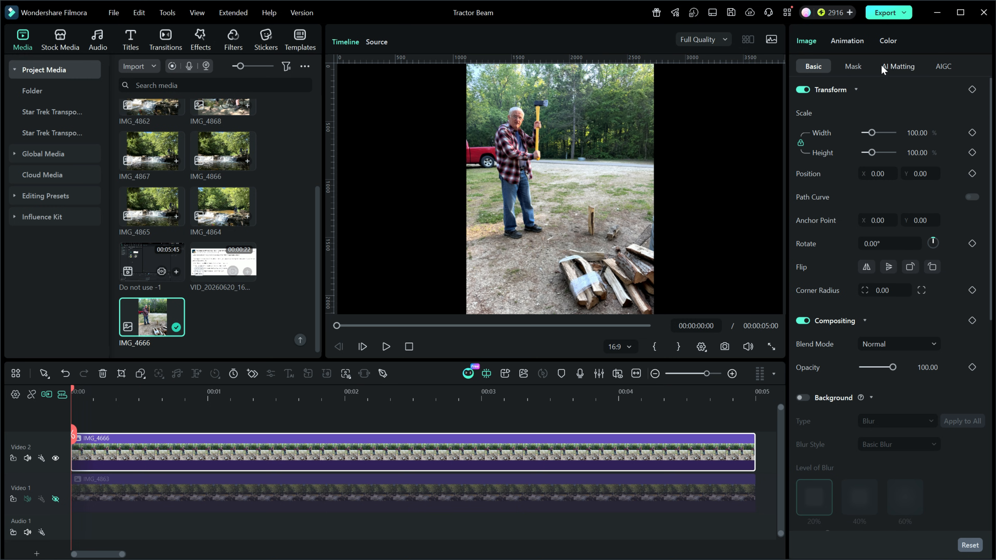
# Cut the man out of IMG_4666 with AI Portrait Cutout and show the IMG_4863 background track again
pyautogui.click(893, 70)
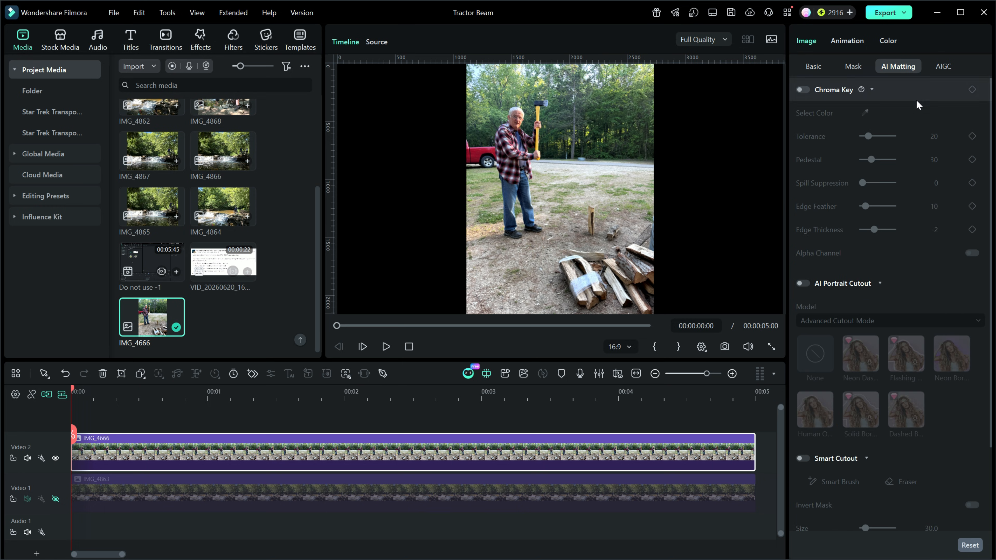
pyautogui.scroll(-1, 951, 183)
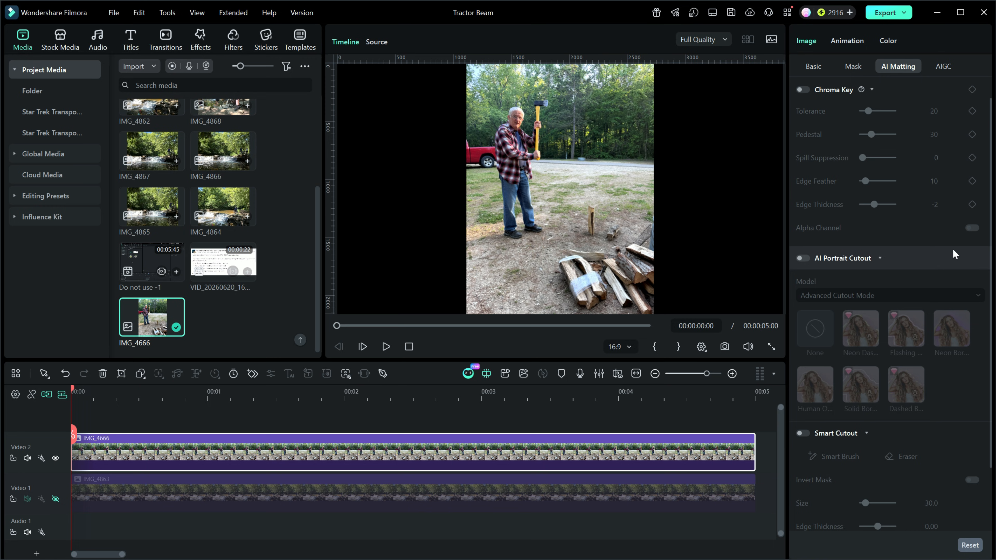
pyautogui.scroll(-2, 952, 249)
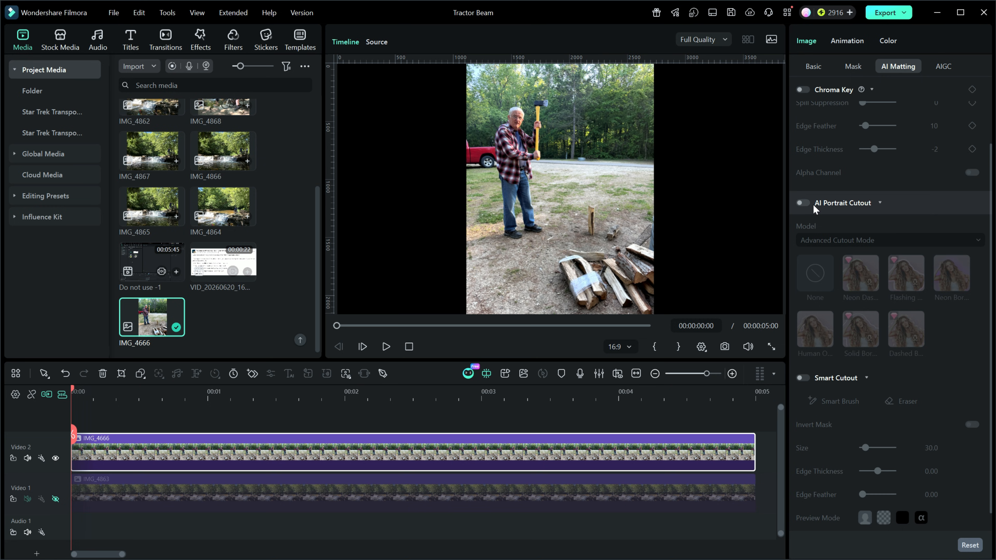
pyautogui.click(805, 202)
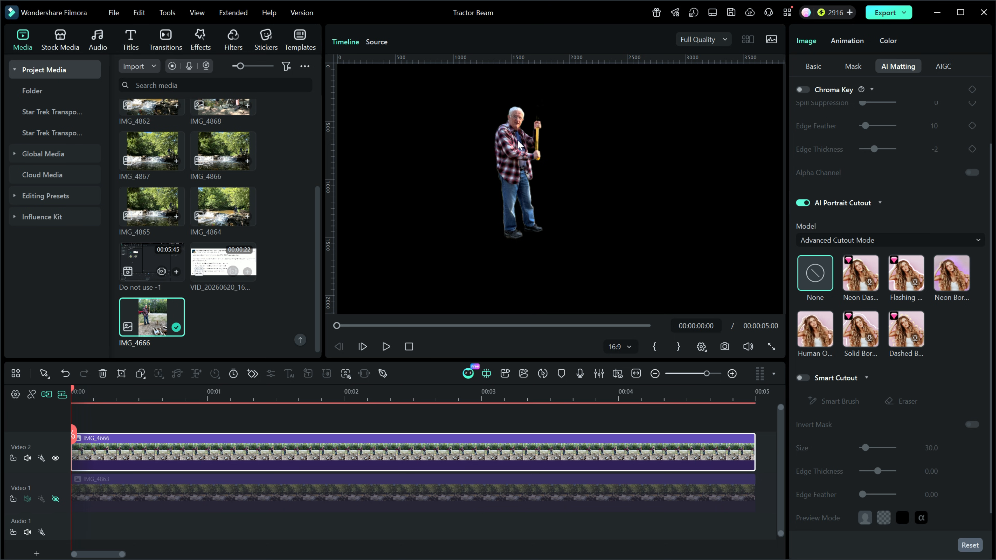
pyautogui.click(55, 498)
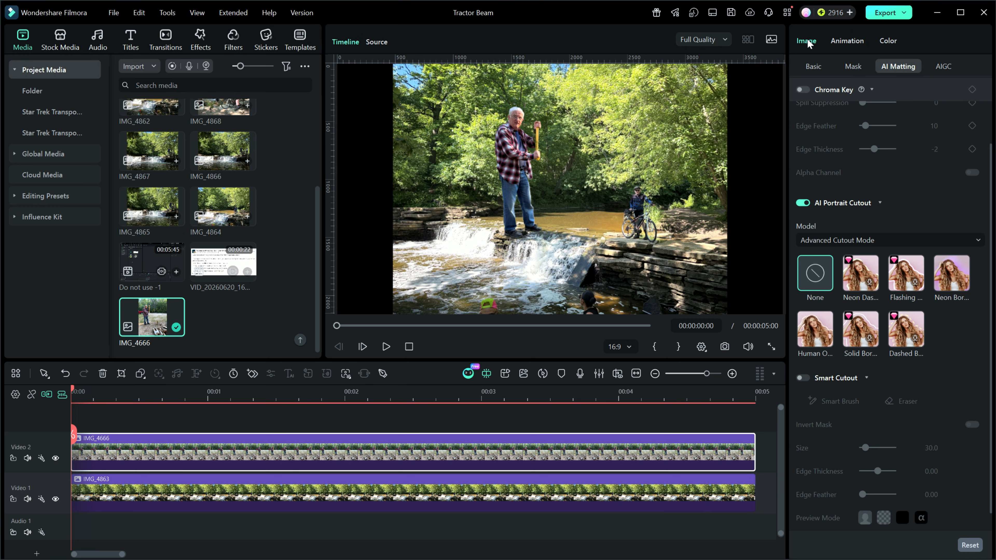
# Scale the cut-out man in IMG_4666 down to 50% in width and height
pyautogui.click(810, 67)
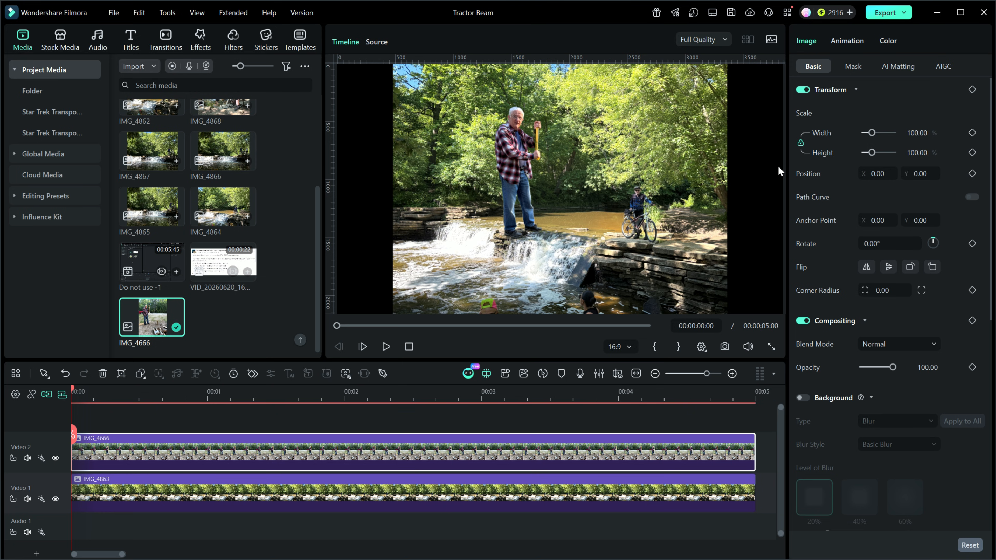
pyautogui.moveTo(873, 156); pyautogui.dragTo(870, 153)
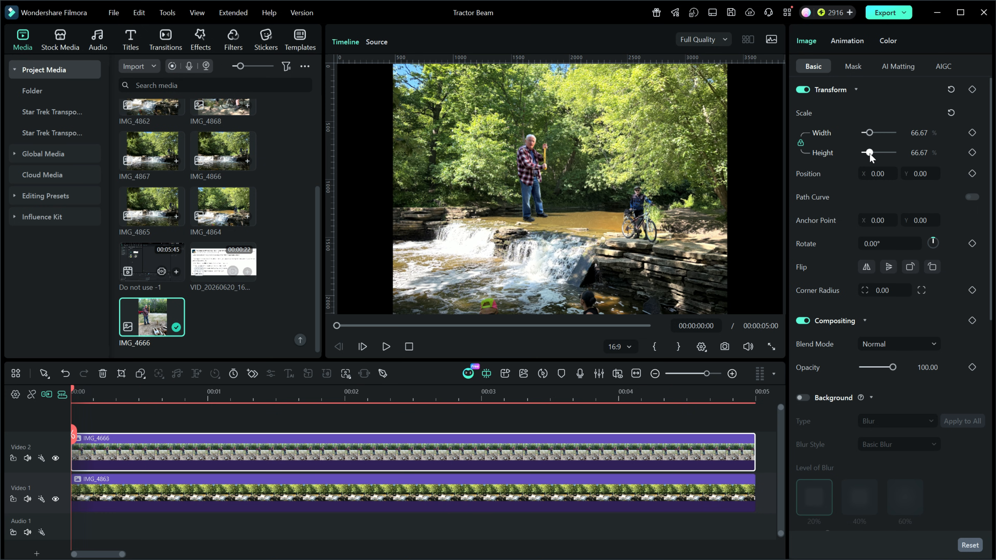
pyautogui.click(919, 133)
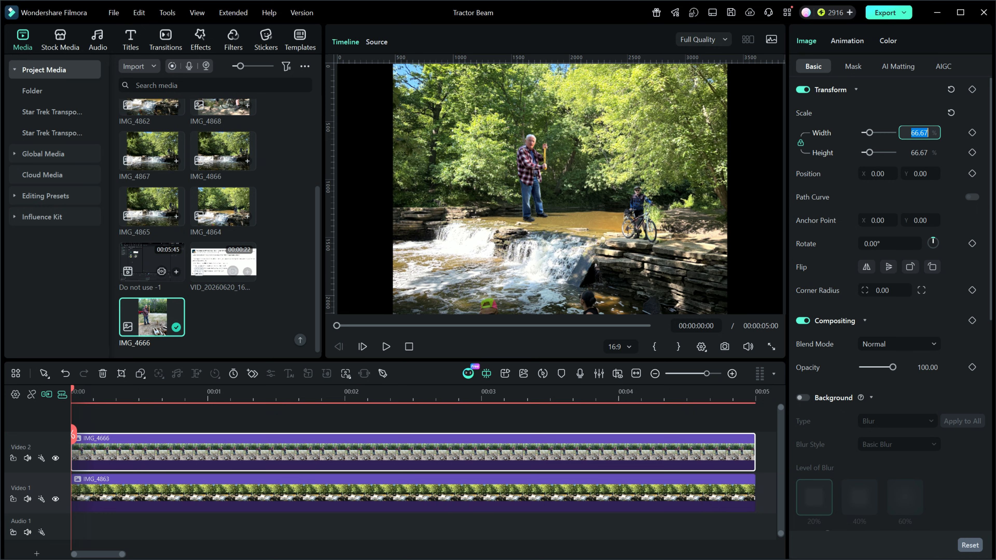
pyautogui.write('50')
pyautogui.press('Return')
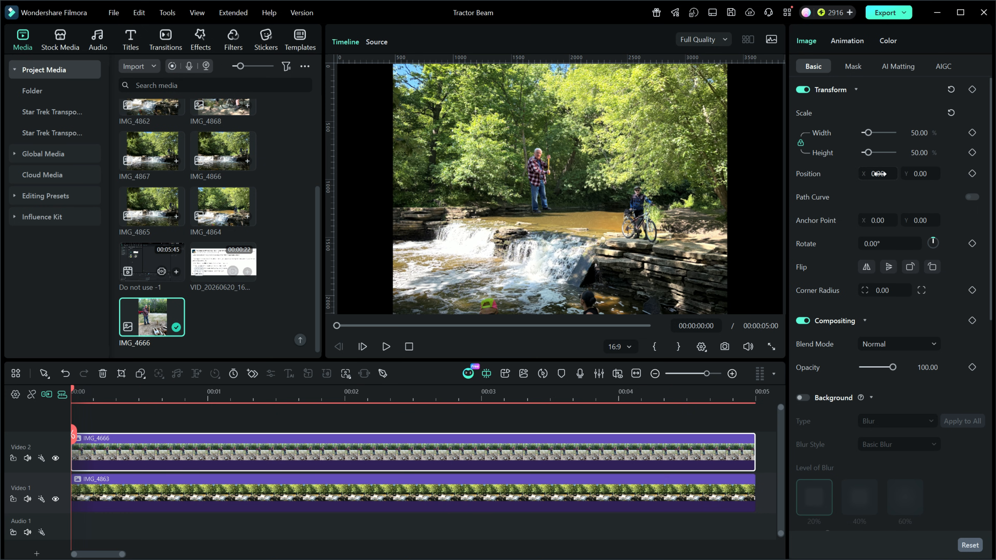
# Position the cut-out man on the rock ledge above the waterfall at about X -261, Y -145
pyautogui.moveTo(871, 176); pyautogui.dragTo(838, 176)
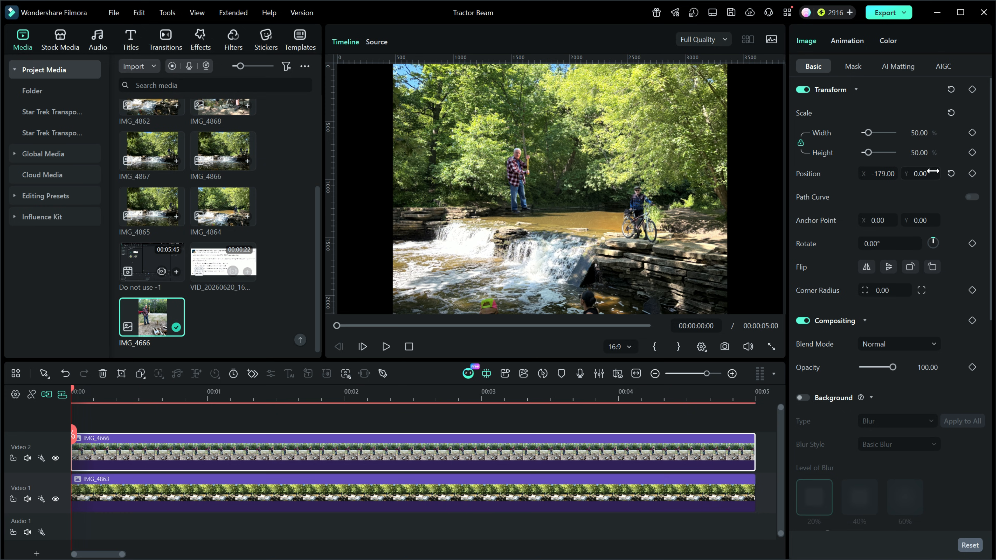
pyautogui.moveTo(926, 175); pyautogui.dragTo(889, 185)
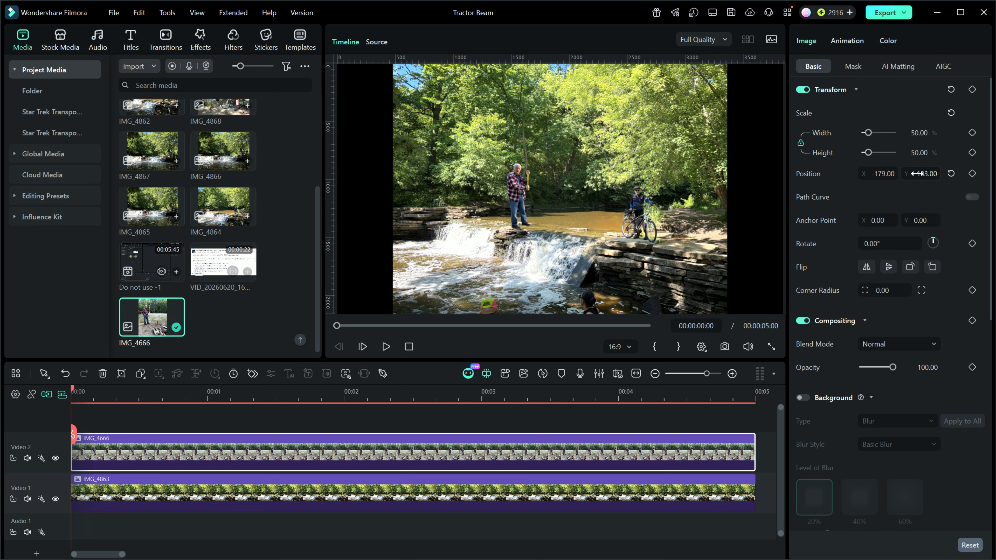
pyautogui.moveTo(878, 174); pyautogui.dragTo(846, 174)
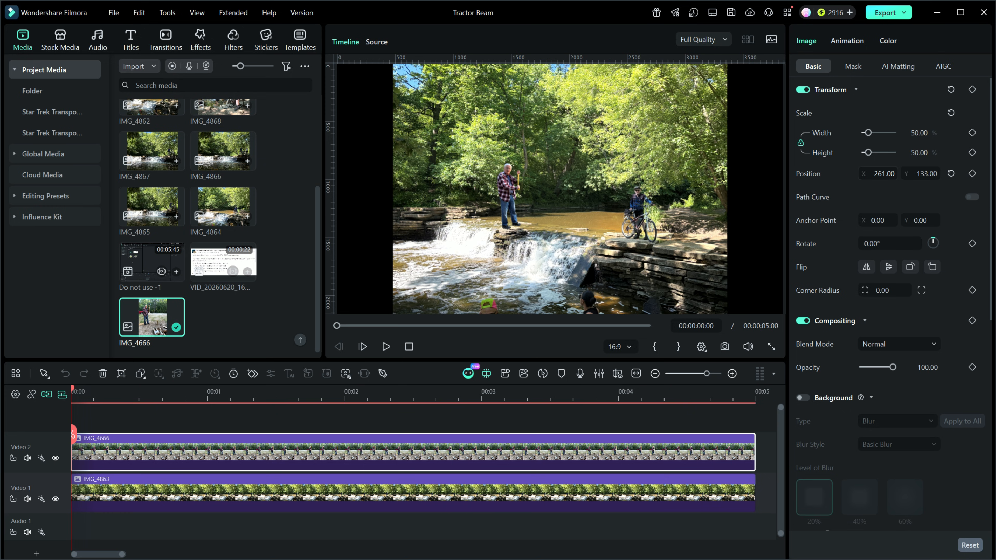
pyautogui.moveTo(935, 171); pyautogui.dragTo(931, 172)
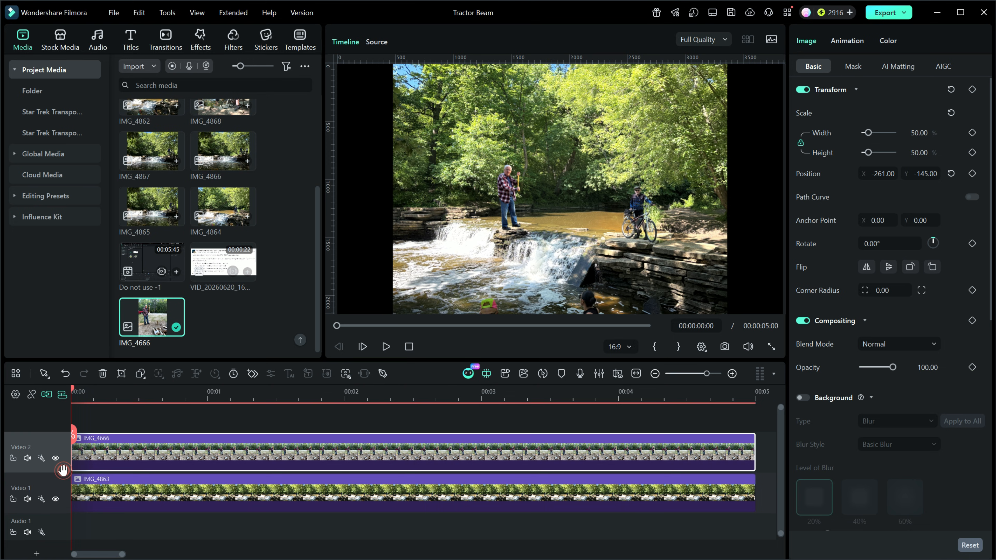
# Reduce the heights of the IMG_4666 and IMG_4863 tracks to their compact size in the timeline
pyautogui.moveTo(63, 471); pyautogui.dragTo(63, 450)
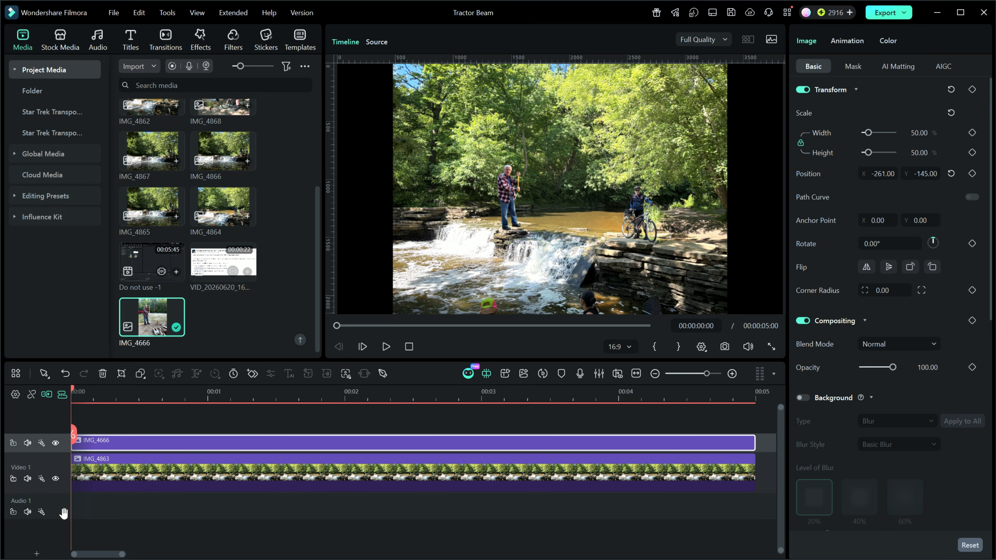
pyautogui.moveTo(64, 494); pyautogui.dragTo(64, 482)
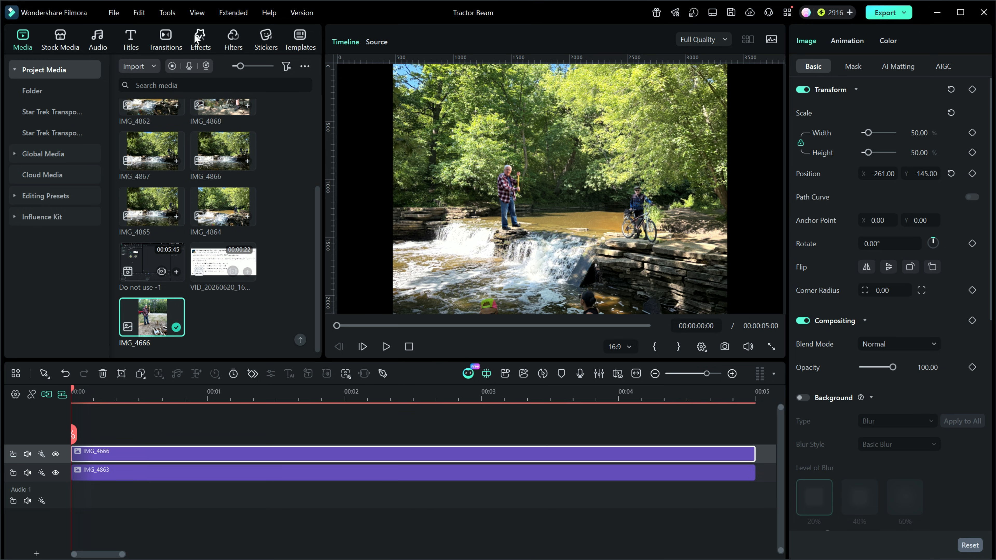
# Try the Mana Surge video effect on a track above IMG_4666, and delete it from the timeline
pyautogui.click(200, 41)
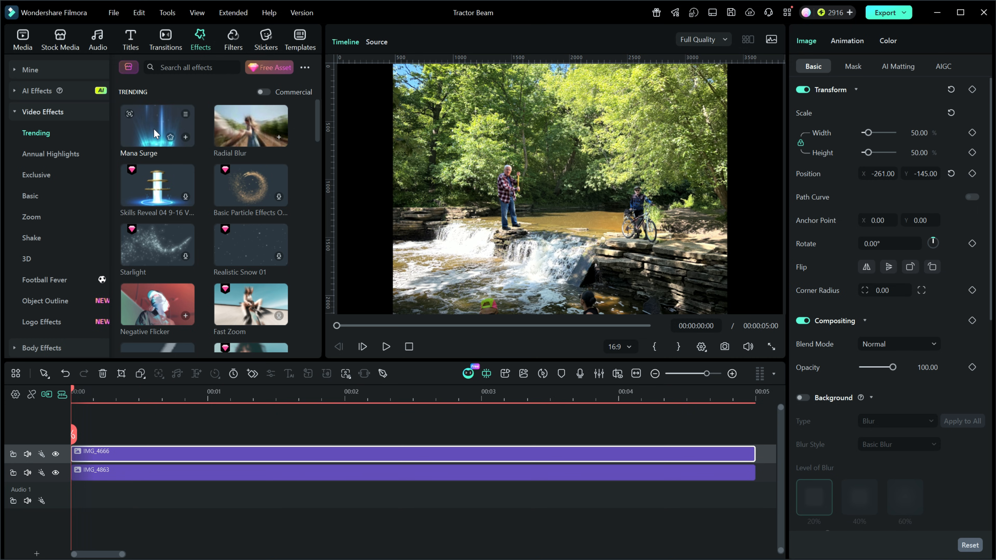
pyautogui.moveTo(157, 120); pyautogui.dragTo(88, 431)
pyautogui.moveTo(285, 447); pyautogui.dragTo(270, 448)
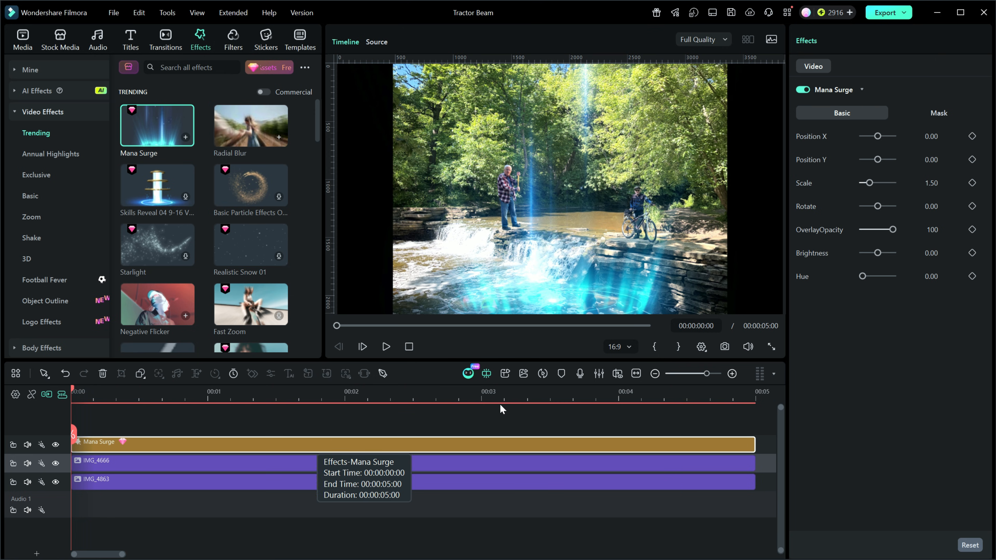
pyautogui.scroll(-1, 209, 239)
pyautogui.scroll(-1, 208, 237)
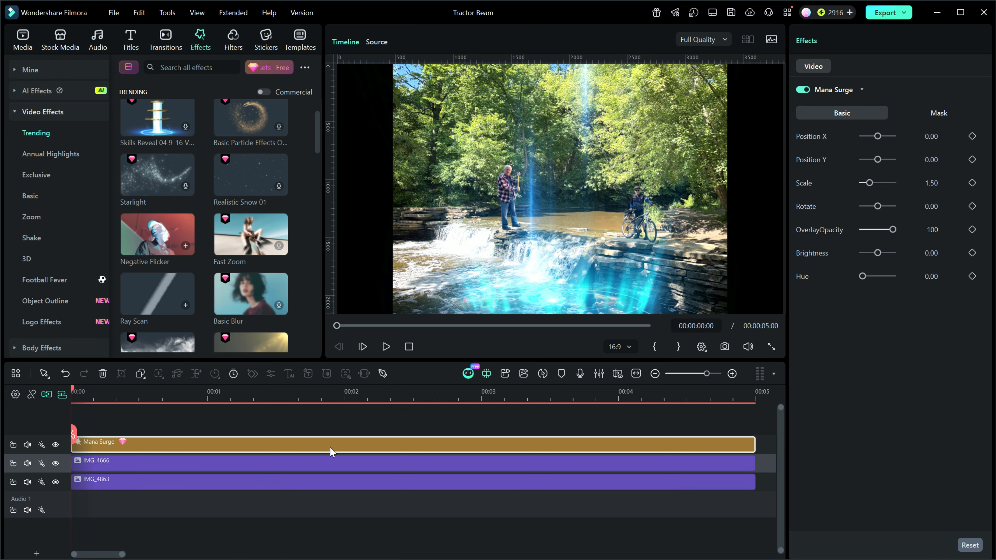
pyautogui.press('Delete')
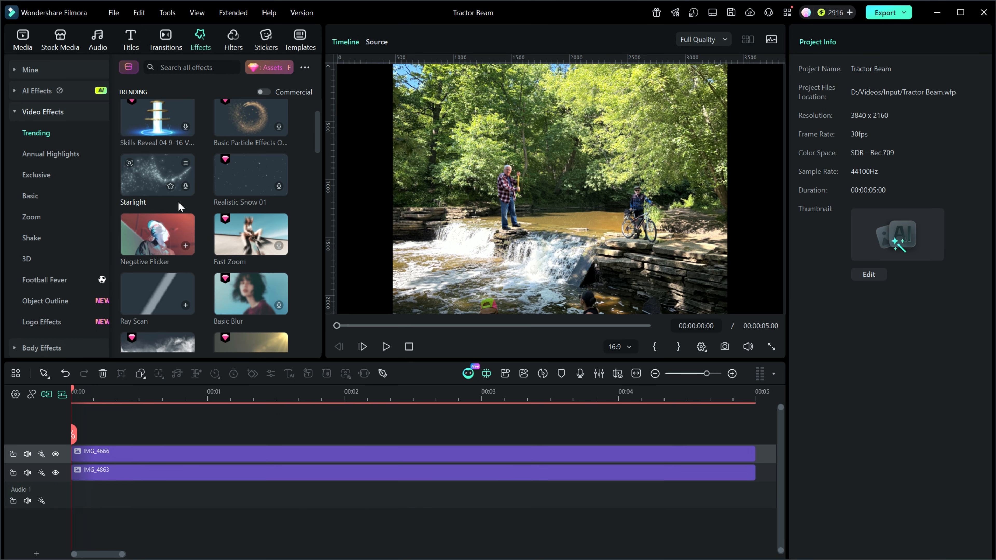
# Add the White solid colour from the stock library at the timeline start on a new track above IMG_4666
pyautogui.click(59, 39)
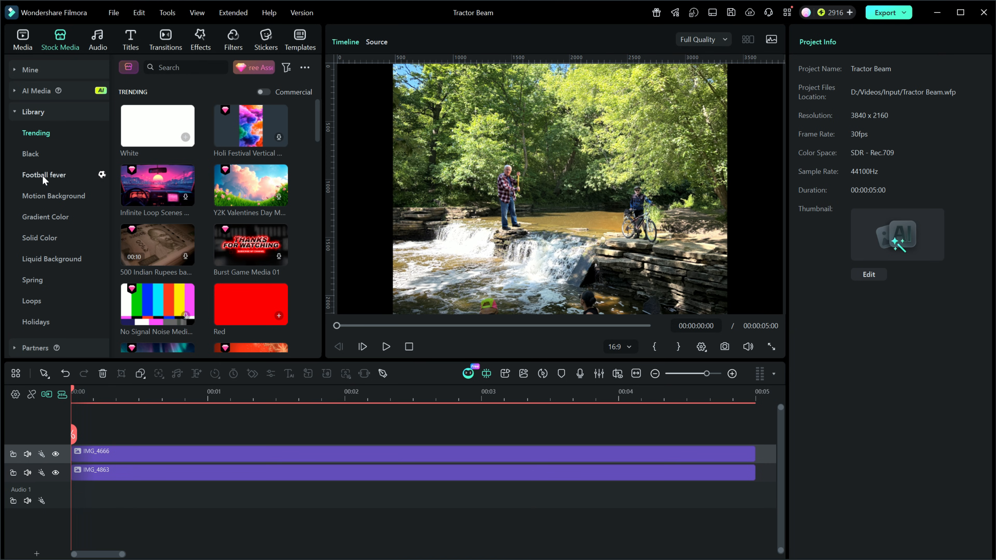
pyautogui.click(35, 238)
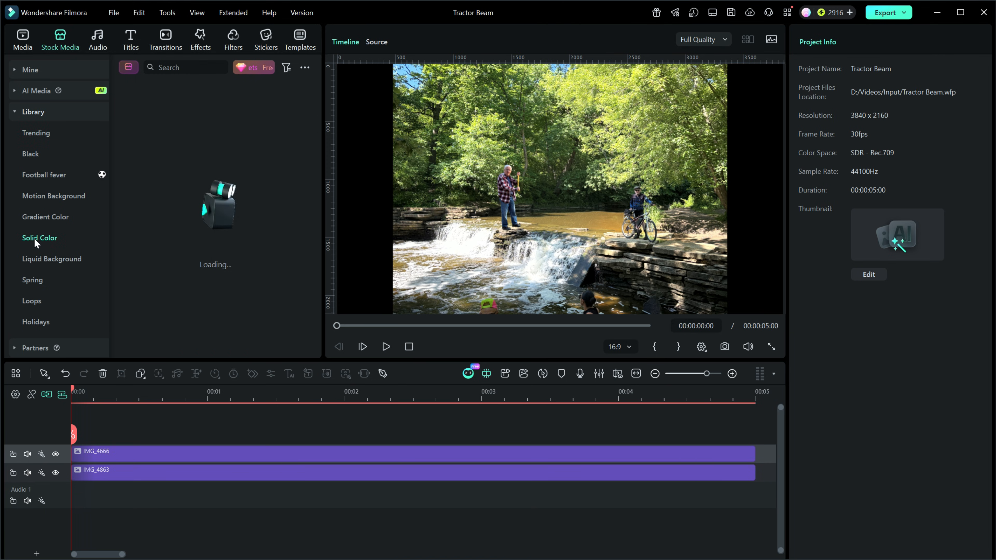
pyautogui.scroll(-2, 313, 153)
pyautogui.scroll(-5, 314, 154)
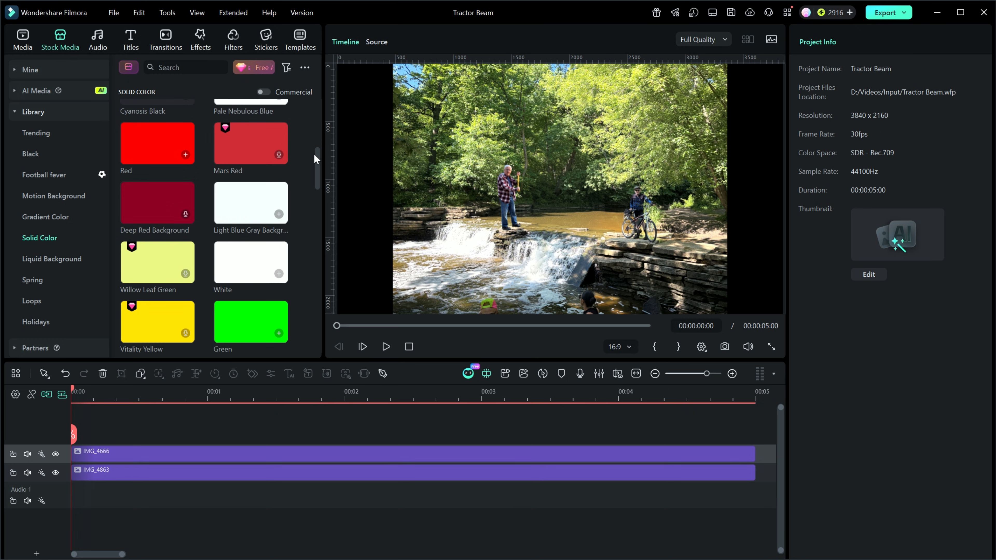
pyautogui.moveTo(236, 258); pyautogui.dragTo(124, 426)
pyautogui.moveTo(233, 449); pyautogui.dragTo(177, 455)
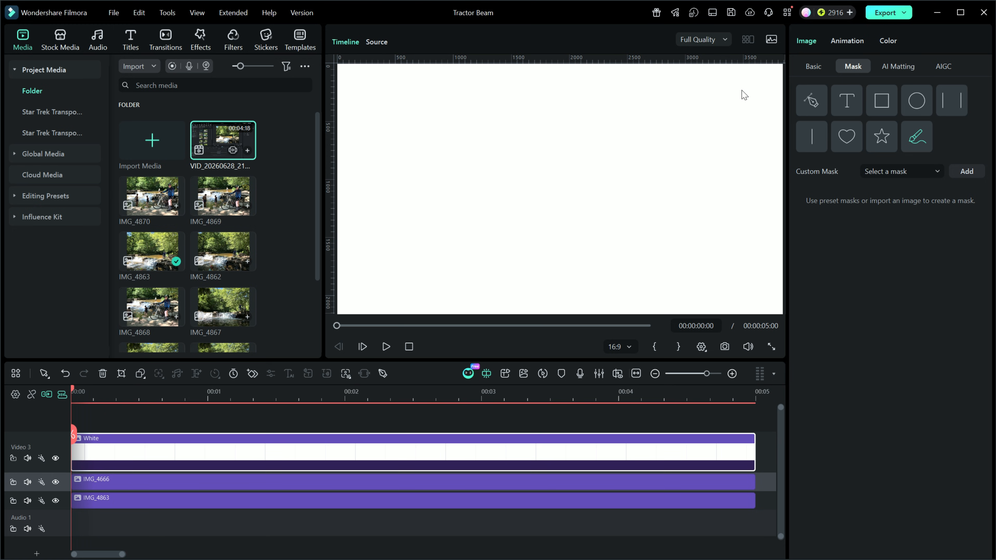
# Mask the White clip with Parallel Lines into a beam over the man, about 10.56% wide at X -432, with 52% mask opacity
pyautogui.click(812, 68)
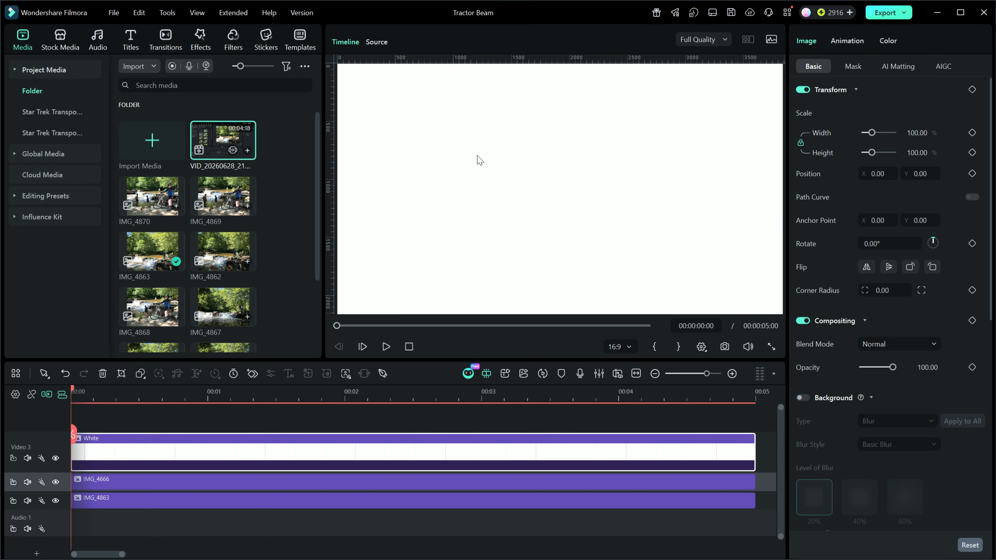
pyautogui.click(851, 66)
pyautogui.click(948, 104)
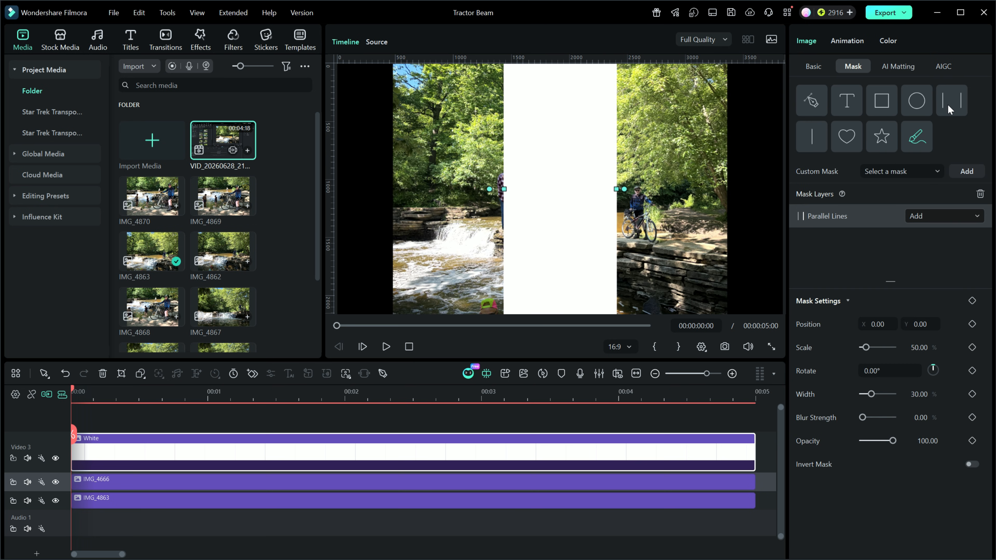
pyautogui.moveTo(617, 188); pyautogui.dragTo(540, 189)
pyautogui.moveTo(524, 189)
pyautogui.mouseDown()
pyautogui.moveTo(535, 189)
pyautogui.moveTo(519, 190)
pyautogui.mouseUp()
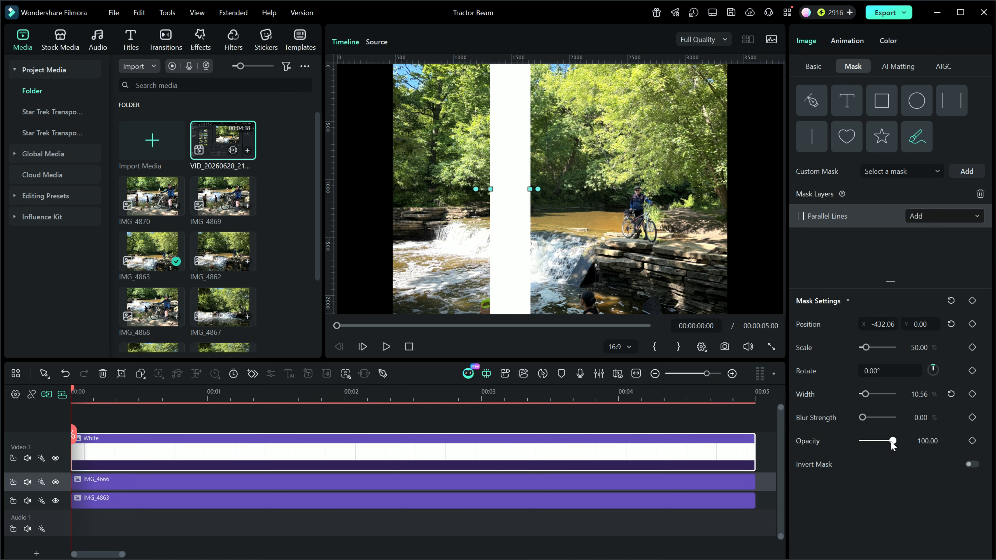
pyautogui.moveTo(896, 445); pyautogui.dragTo(879, 445)
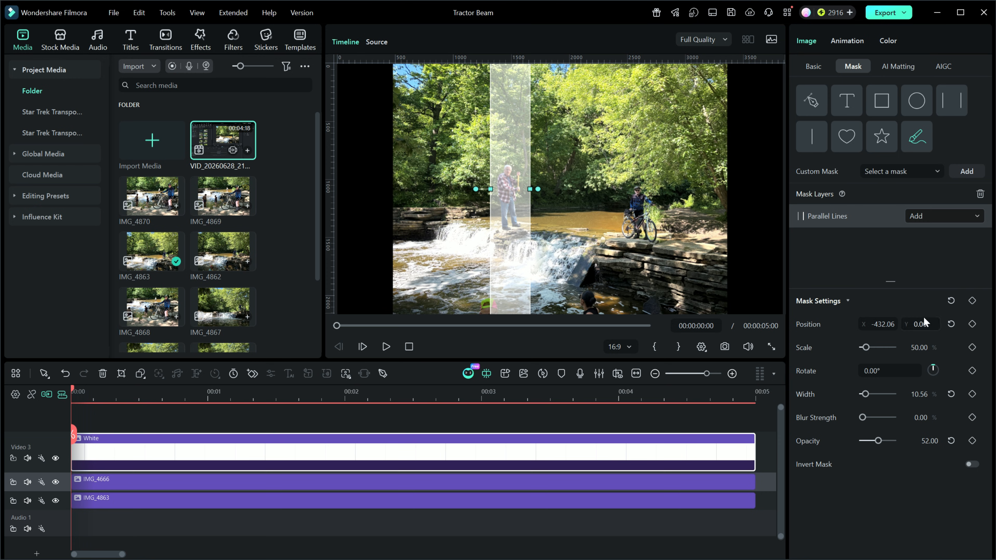
# Move the White beam up out of the frame to about X -25, Y 2160, and add a Transform keyframe at the clip's start
pyautogui.click(812, 68)
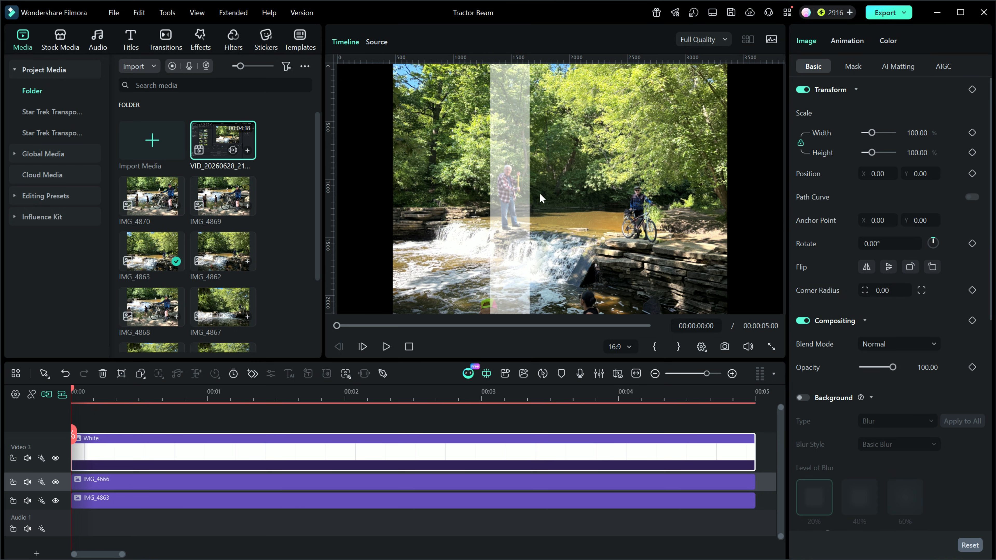
pyautogui.click(475, 455)
pyautogui.click(428, 454)
pyautogui.moveTo(513, 170)
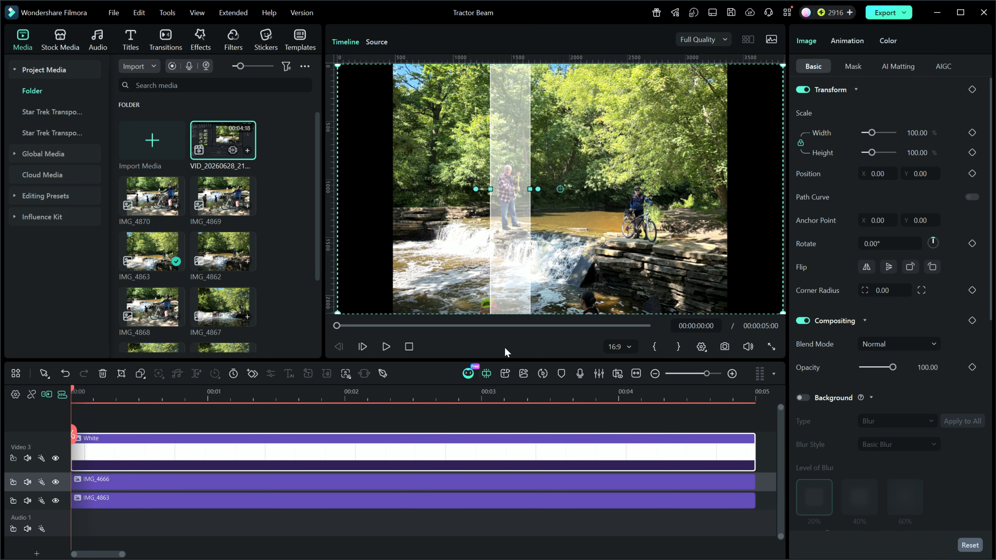
pyautogui.moveTo(543, 264); pyautogui.dragTo(538, 18)
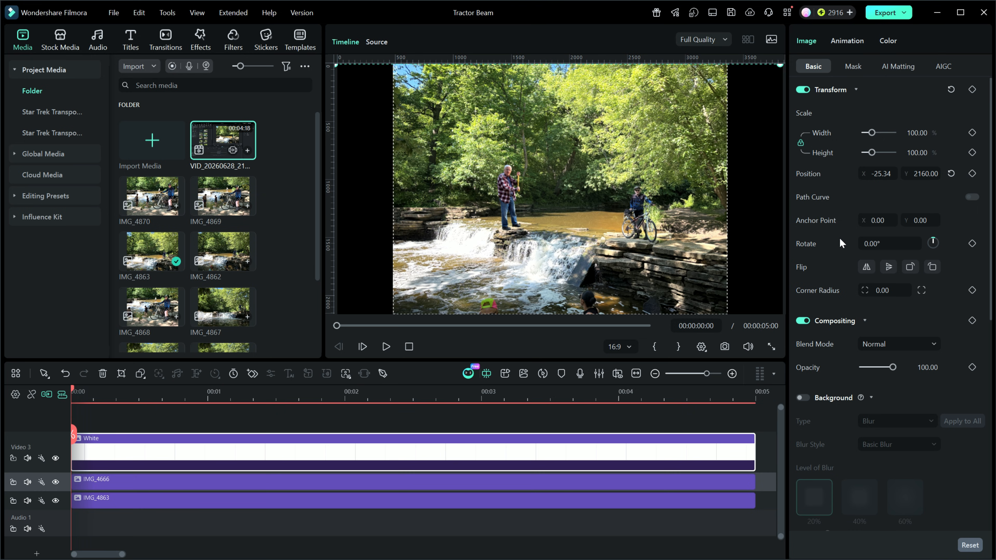
pyautogui.click(973, 89)
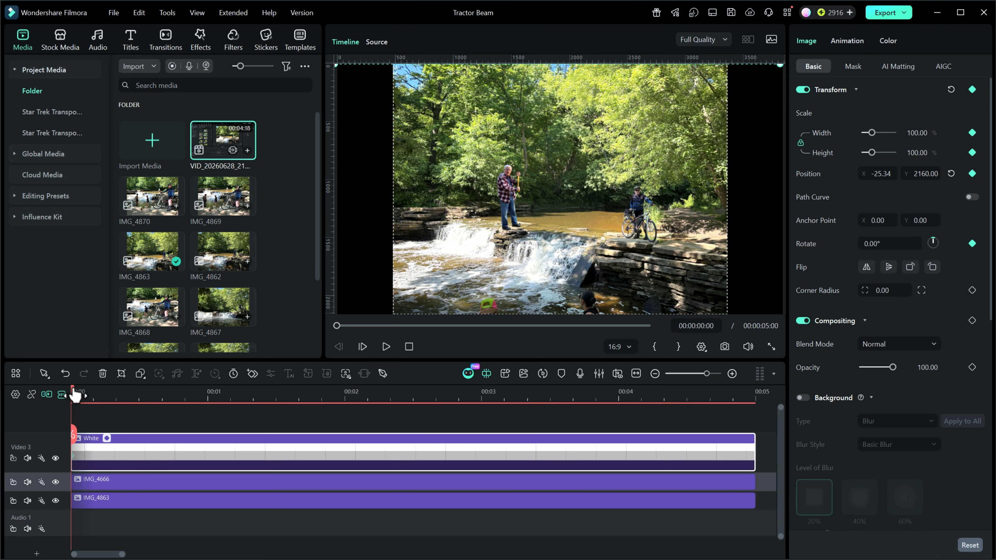
# Keyframe the White beam at 1 second down to X 0, Y 697.64 so it ends at the man's feet, and preview the motion
pyautogui.click(208, 396)
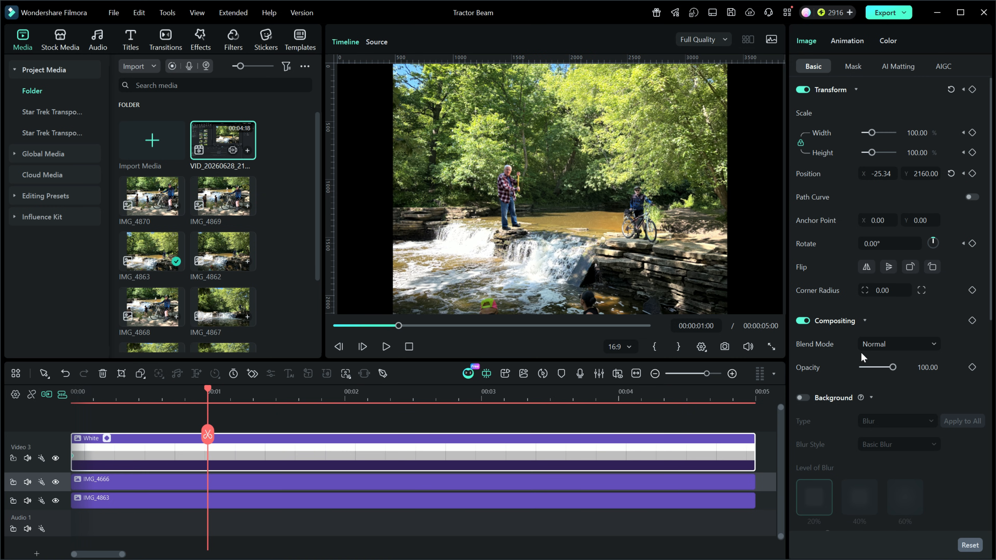
pyautogui.click(951, 174)
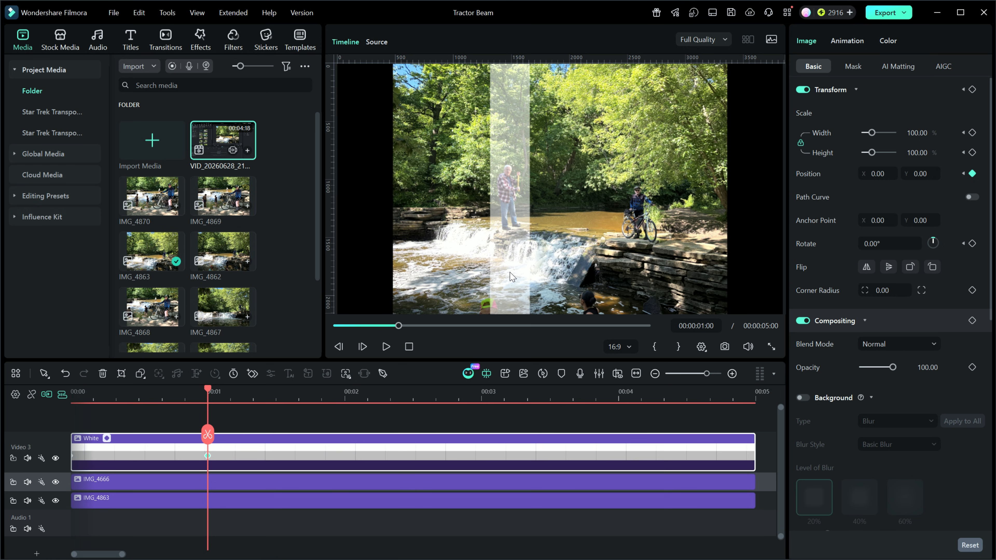
pyautogui.moveTo(551, 310); pyautogui.dragTo(564, 232)
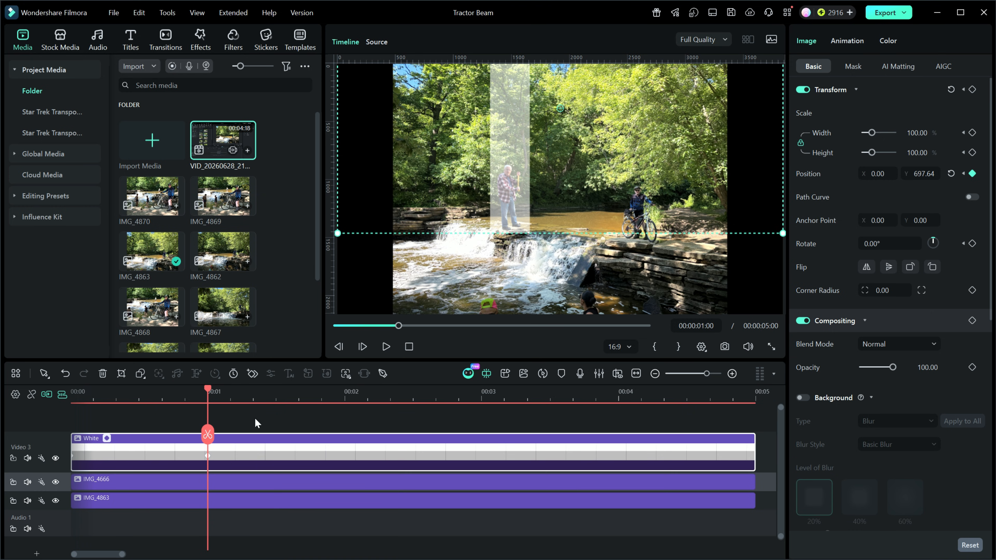
pyautogui.click(409, 347)
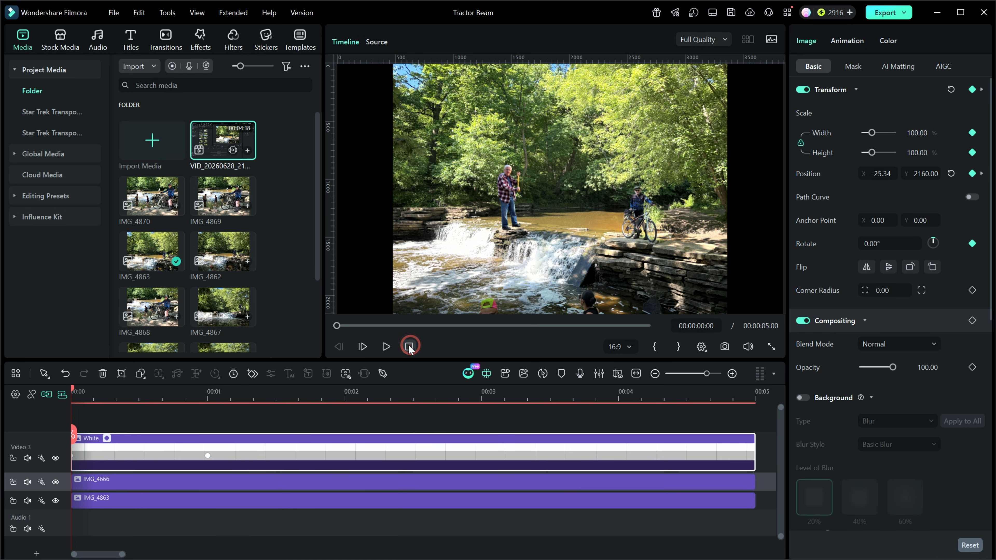
pyautogui.click(387, 347)
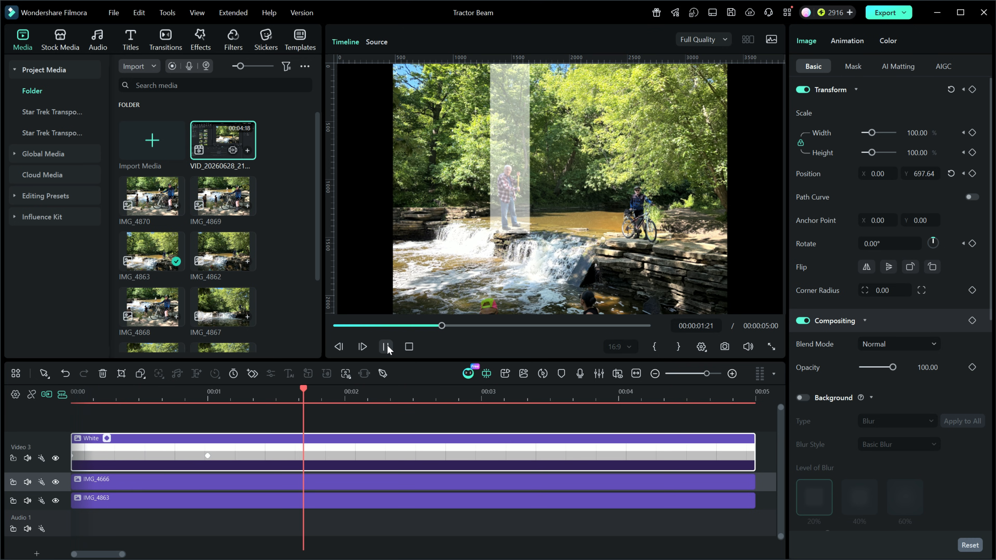
pyautogui.click(387, 347)
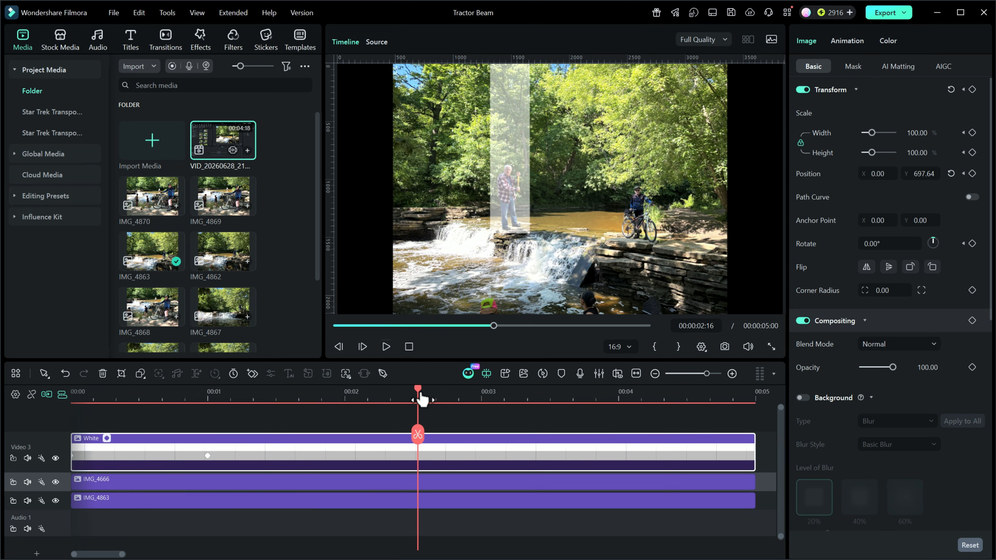
# Keyframe IMG_4666's opacity at 100 at 00:00:01:00 and at 0 one frame earlier
pyautogui.moveTo(416, 388); pyautogui.dragTo(209, 404)
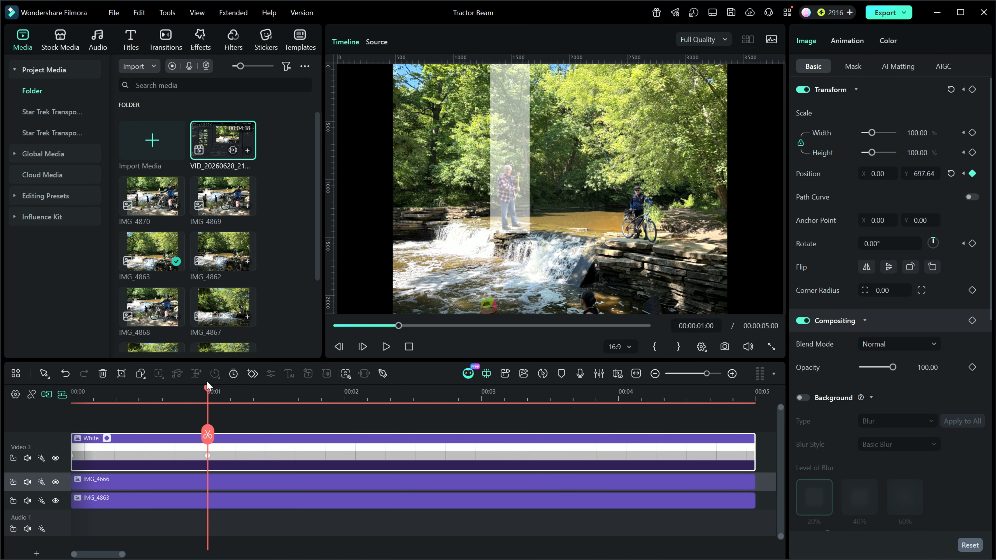
pyautogui.moveTo(212, 396)
pyautogui.mouseDown()
pyautogui.moveTo(160, 394)
pyautogui.moveTo(211, 401)
pyautogui.mouseUp()
pyautogui.click(211, 483)
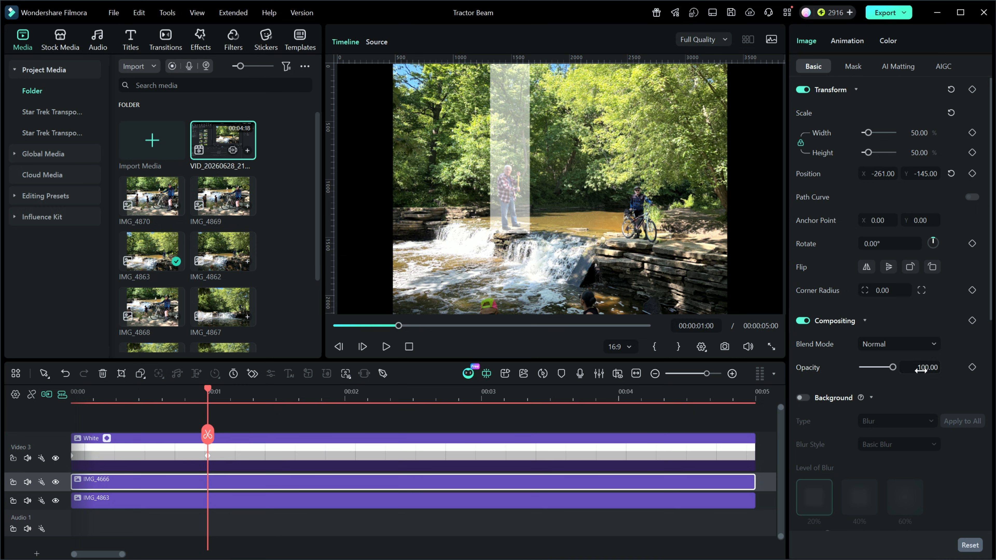
pyautogui.click(973, 367)
pyautogui.press('Left')
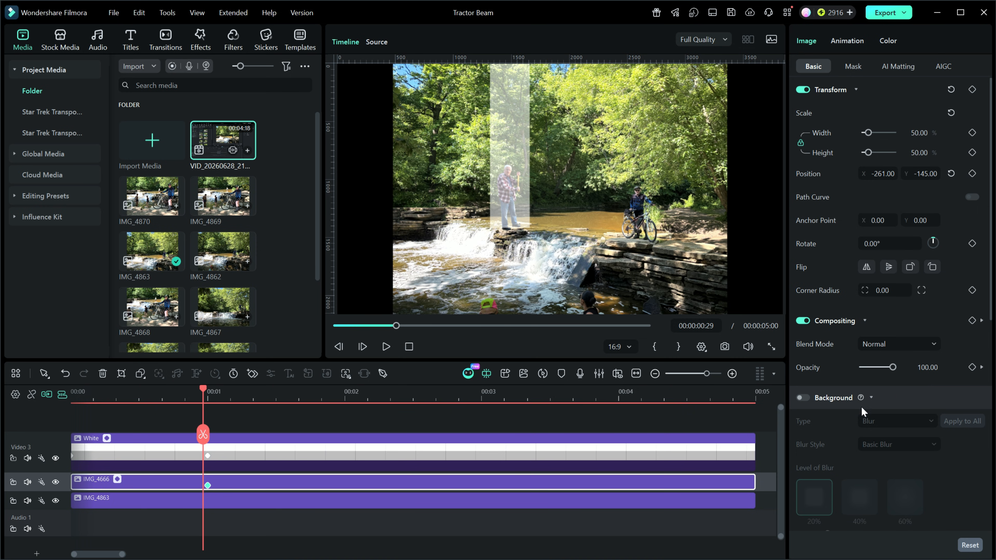
pyautogui.moveTo(893, 367); pyautogui.dragTo(840, 374)
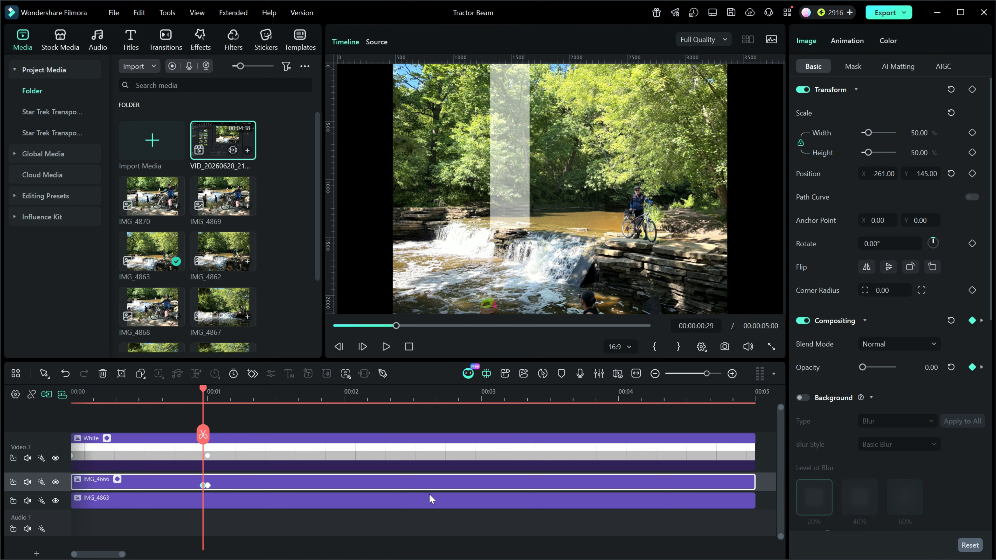
# Move IMG_4666's 100% opacity keyframe to 00:00:02:14 and preview the man's fade-in from the start
pyautogui.click(209, 487)
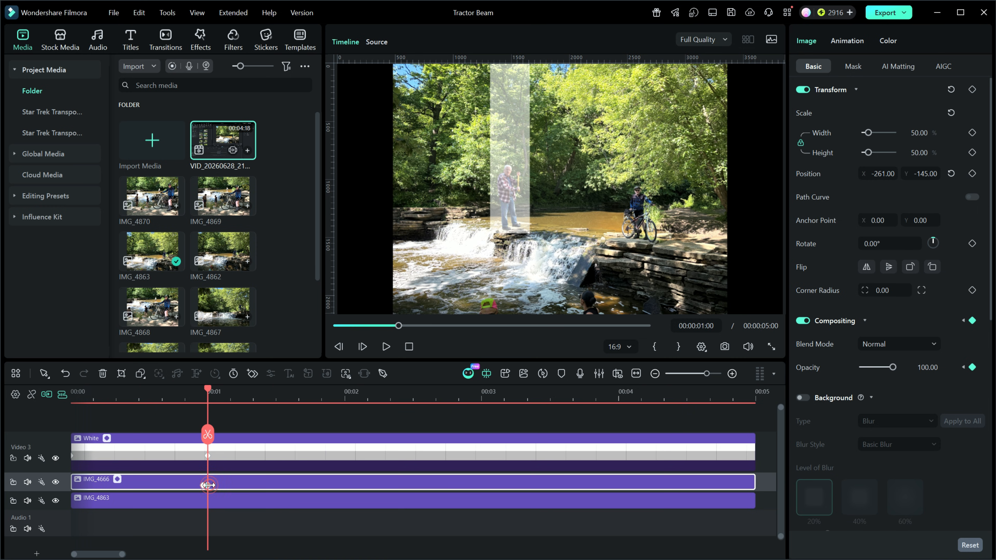
pyautogui.moveTo(209, 487); pyautogui.dragTo(409, 486)
pyautogui.click(410, 484)
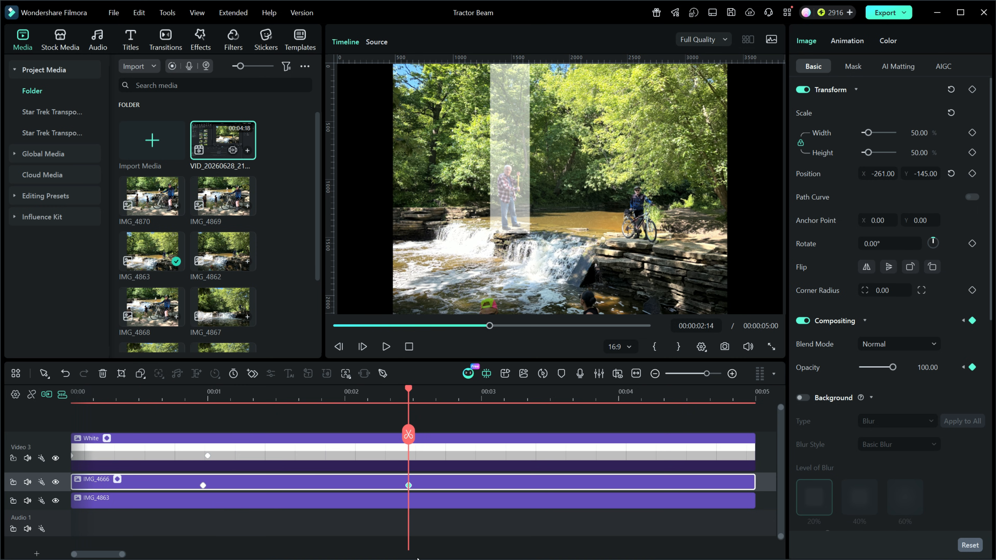
pyautogui.click(409, 346)
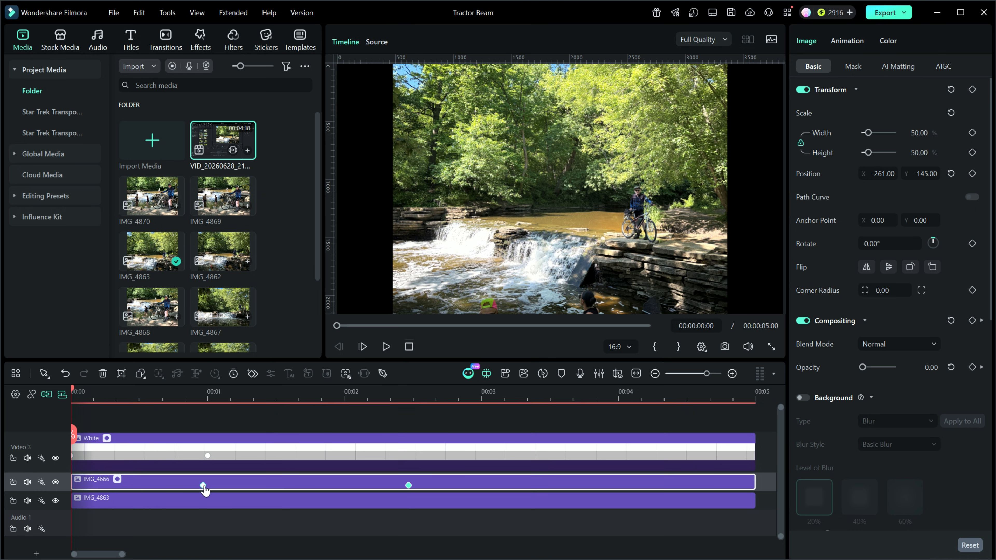
pyautogui.click(409, 486)
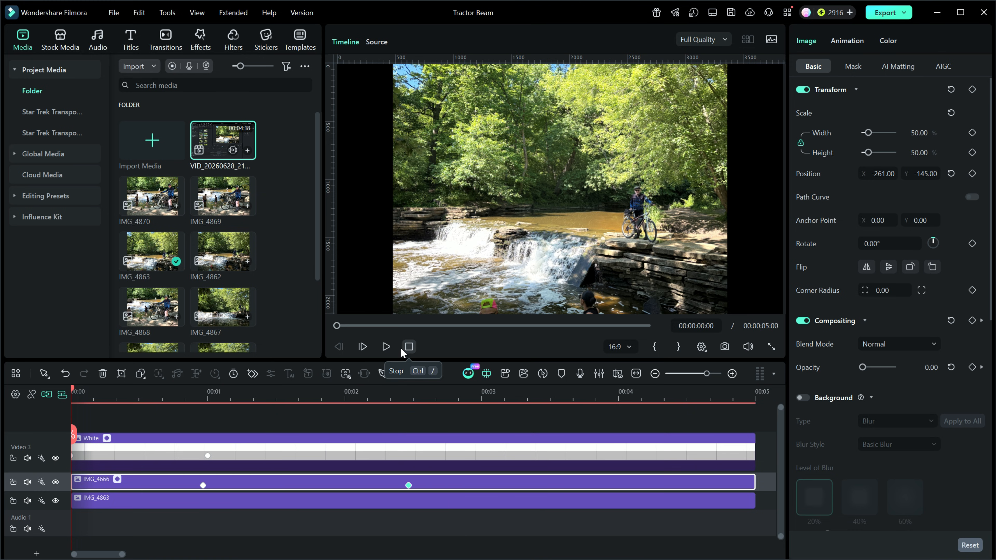
pyautogui.click(386, 349)
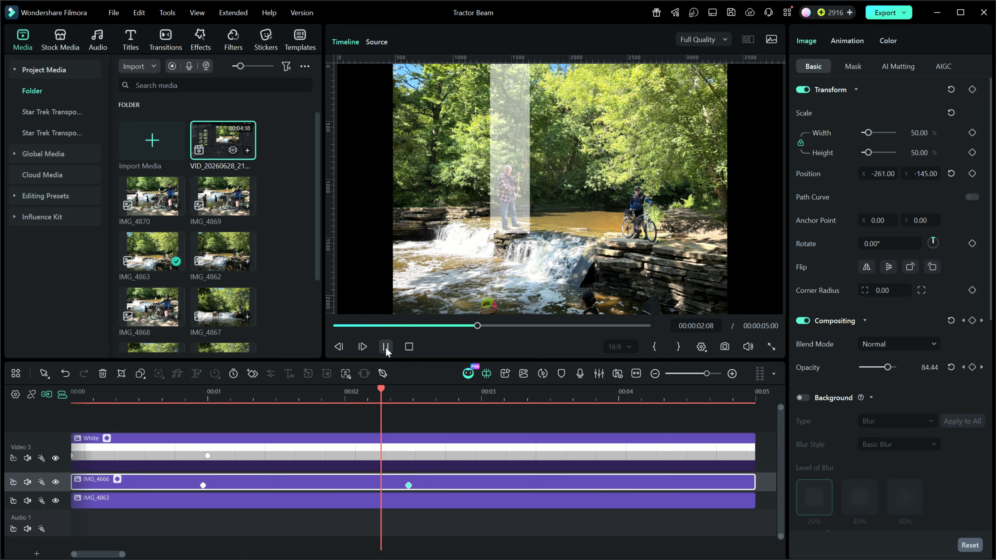
pyautogui.click(386, 347)
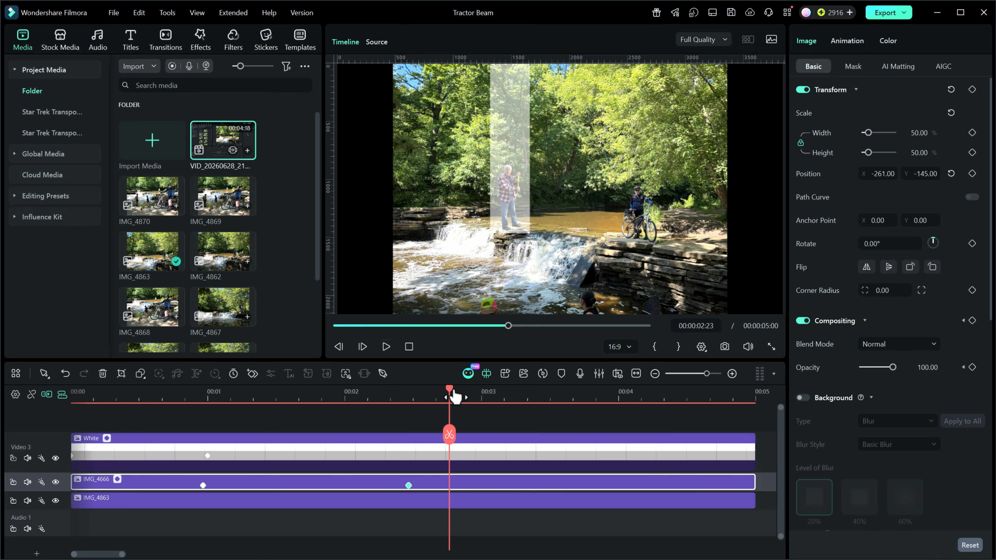
# Return the playhead to IMG_4666's first opacity keyframe and search the effects library for "chalk"
pyautogui.moveTo(448, 388); pyautogui.dragTo(203, 427)
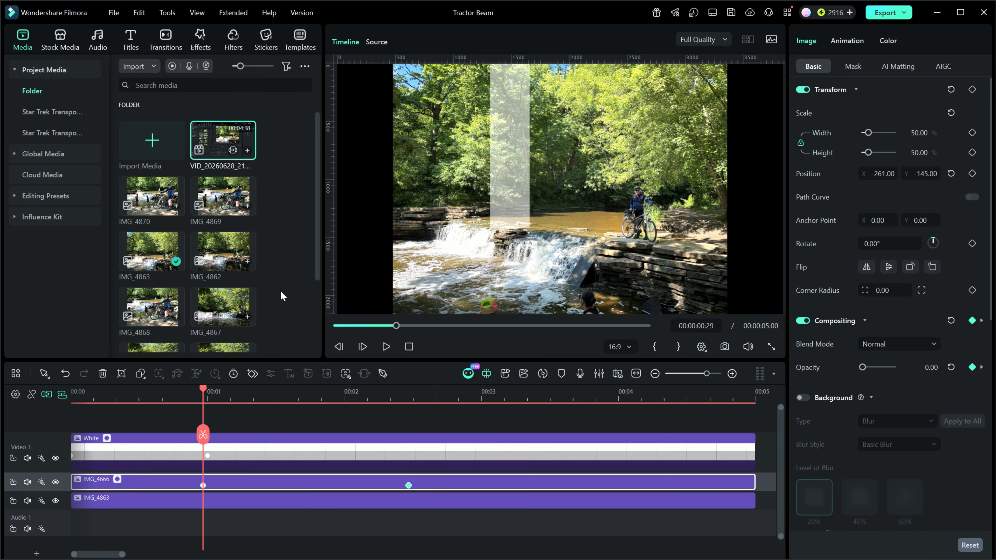
pyautogui.click(201, 36)
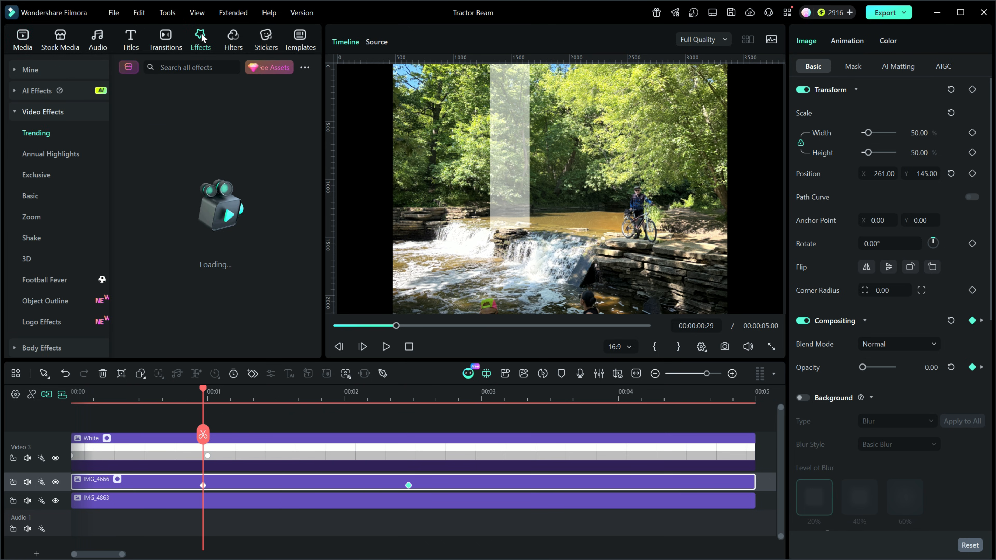
pyautogui.click(197, 67)
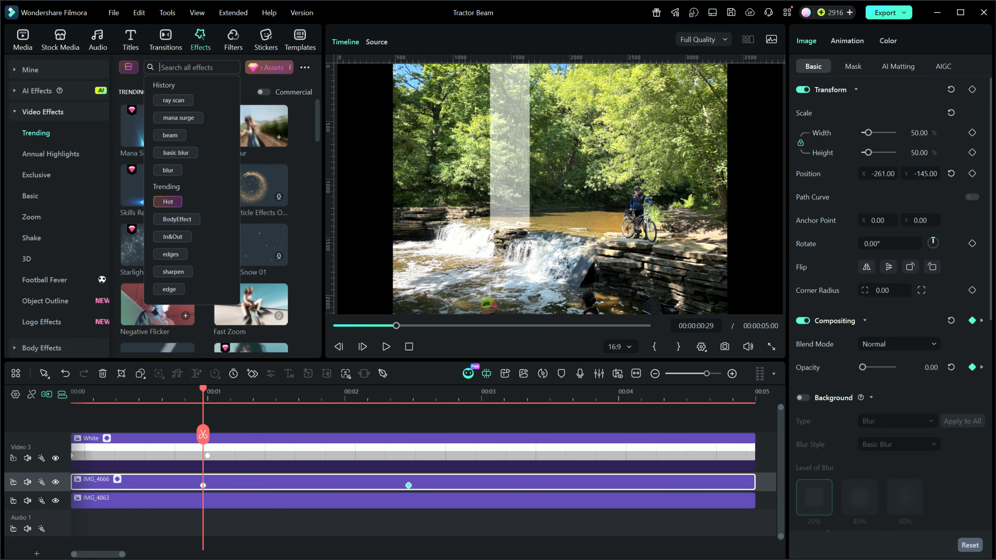
pyautogui.write('chal')
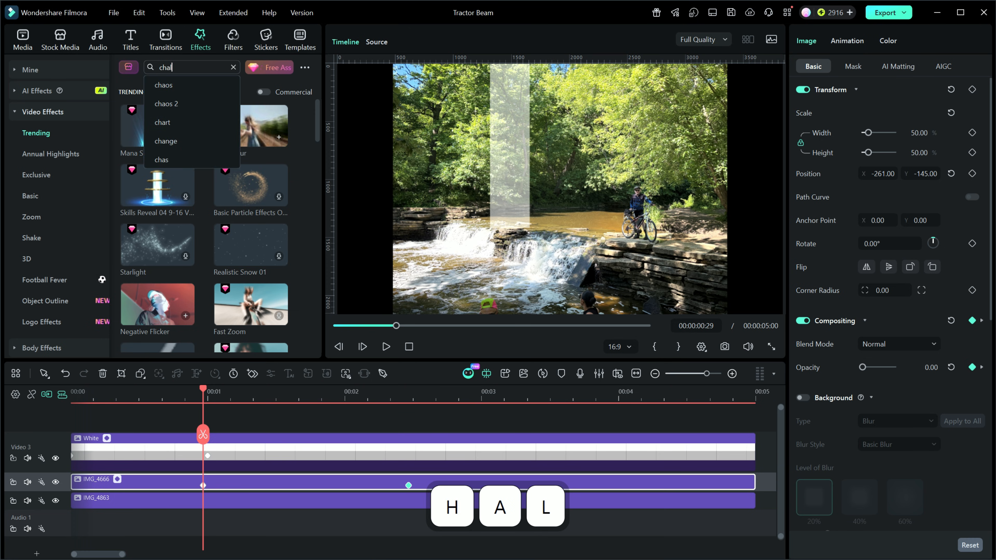
pyautogui.write('k')
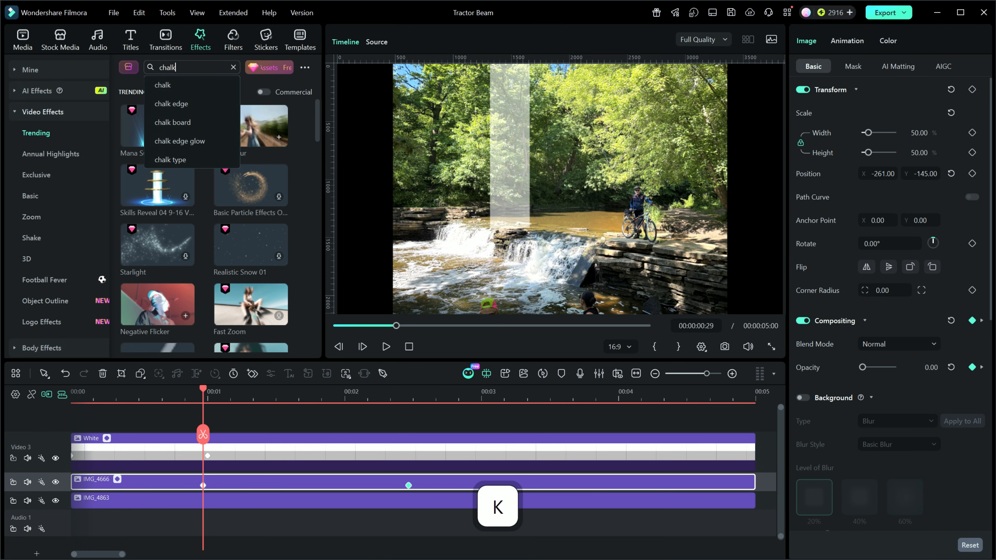
pyautogui.click(169, 85)
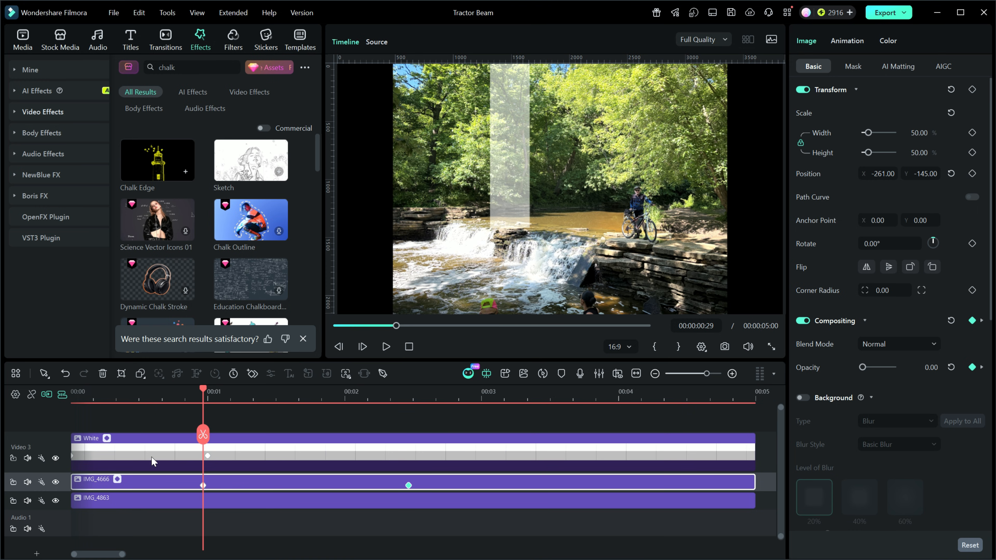
# With auto ripple off, move the White clip up one track and add a white (#FFFFFF) Chalk Edge effect on the freed track above IMG_4666
pyautogui.click(47, 396)
pyautogui.moveTo(331, 455); pyautogui.dragTo(328, 429)
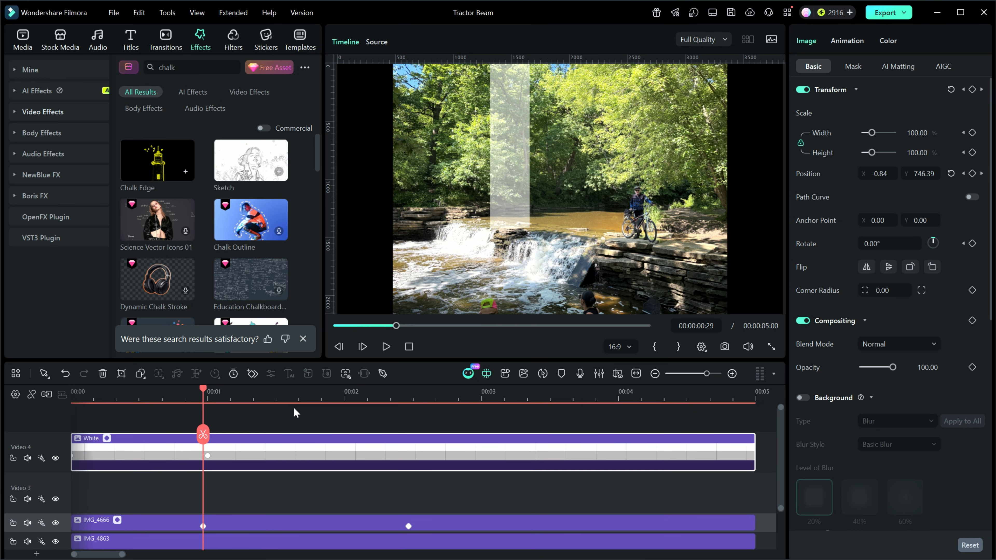
pyautogui.moveTo(149, 161); pyautogui.dragTo(63, 487)
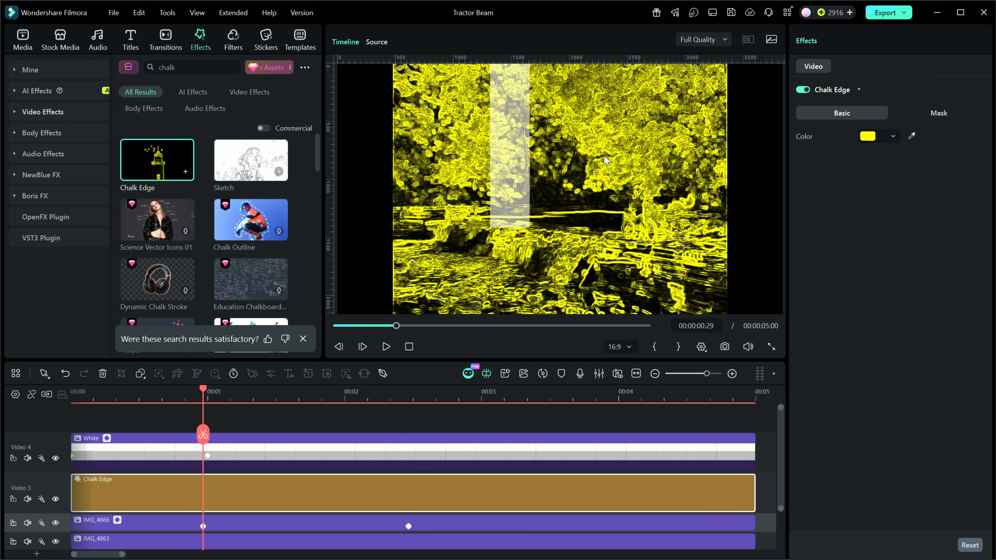
pyautogui.click(893, 136)
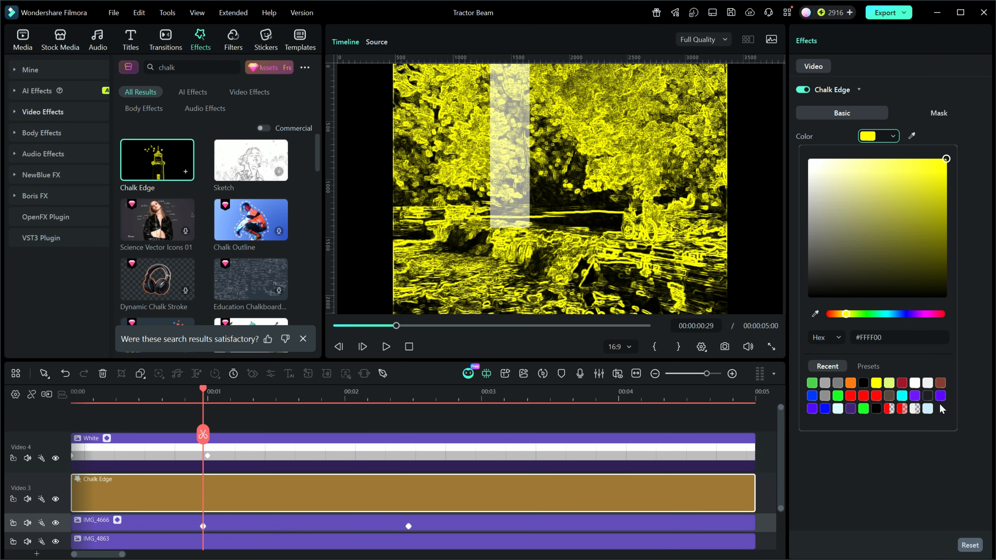
pyautogui.click(915, 383)
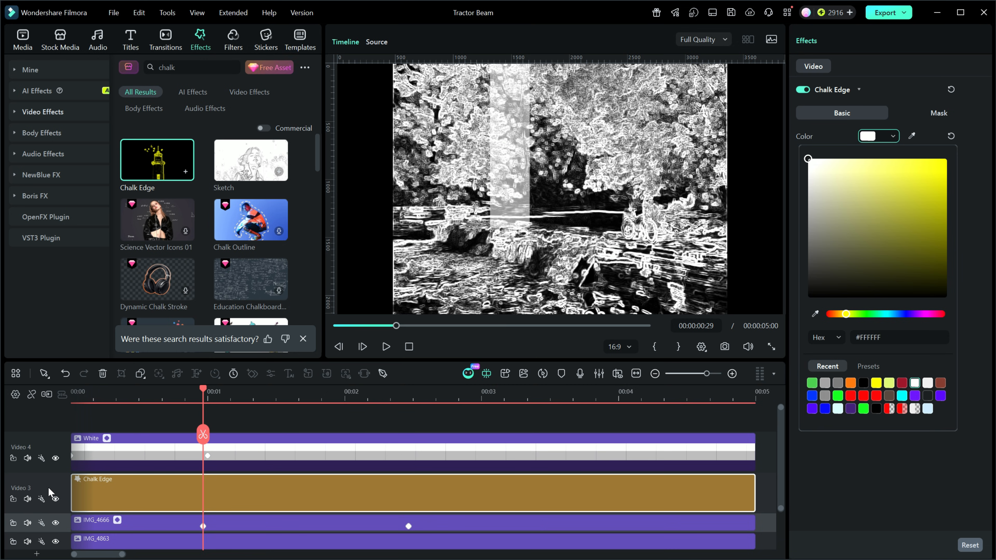
# Hide the IMG_4863 and White tracks to isolate the chalk-edged man, and frame him closely in the preview at 00:00:01:28
pyautogui.click(55, 542)
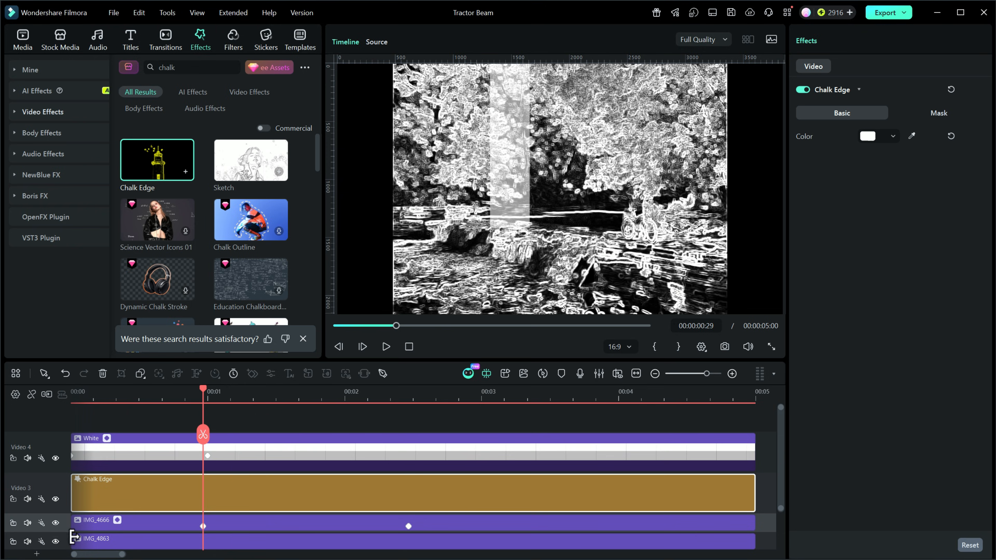
pyautogui.click(56, 542)
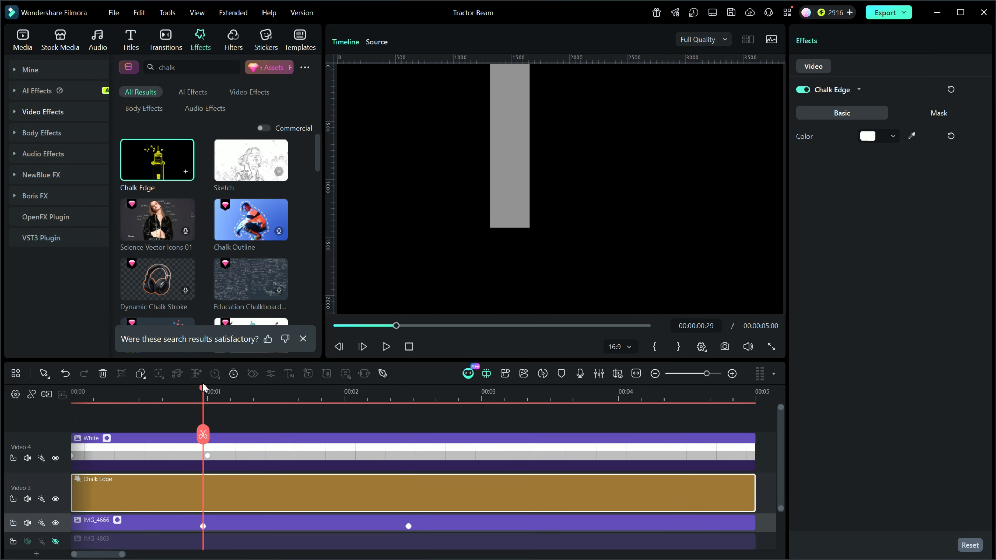
pyautogui.moveTo(203, 391); pyautogui.dragTo(336, 404)
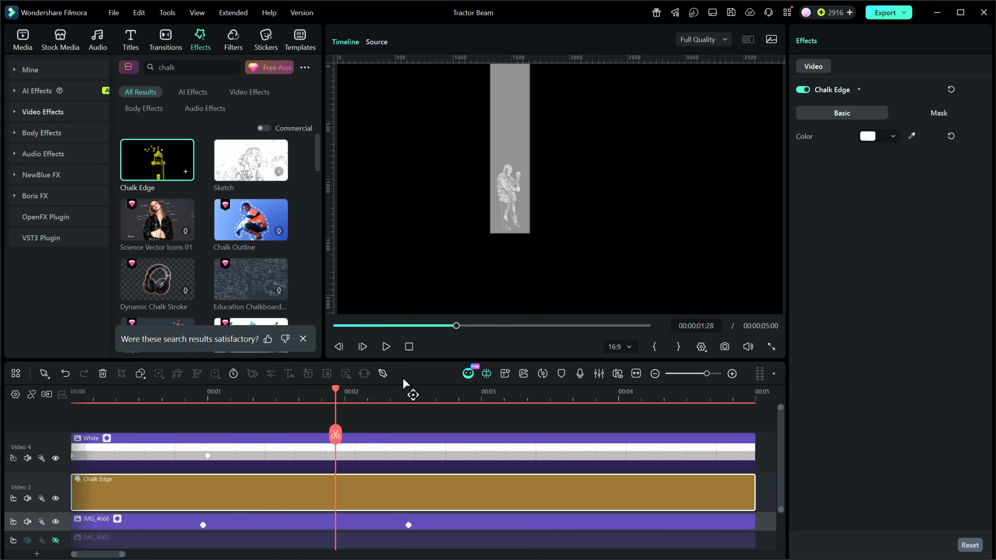
pyautogui.click(56, 459)
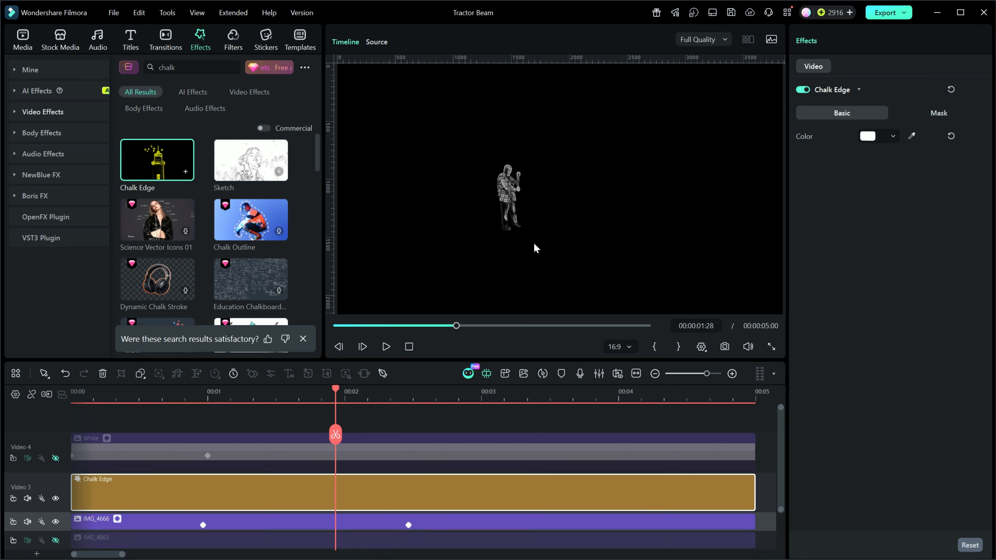
pyautogui.scroll(4, 535, 248)
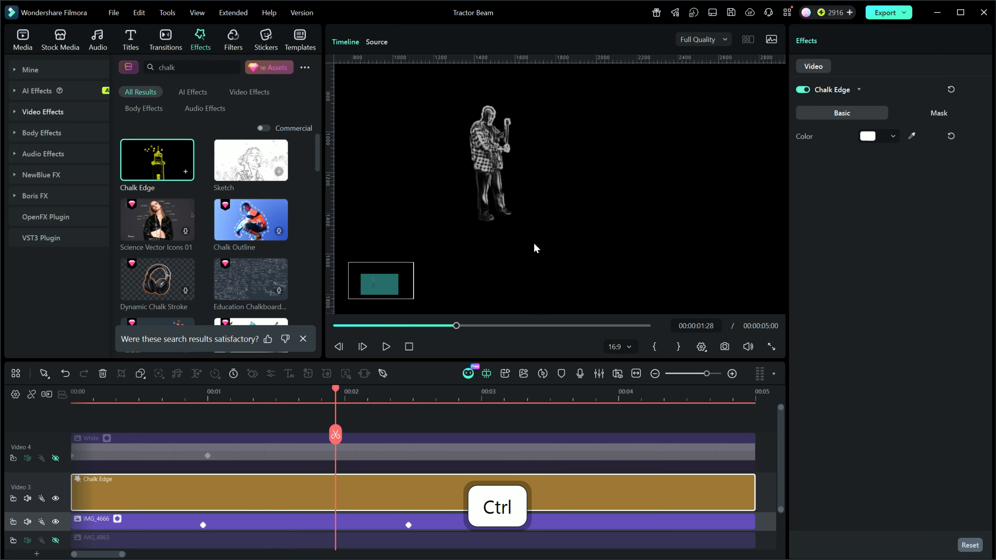
pyautogui.scroll(1, 536, 248)
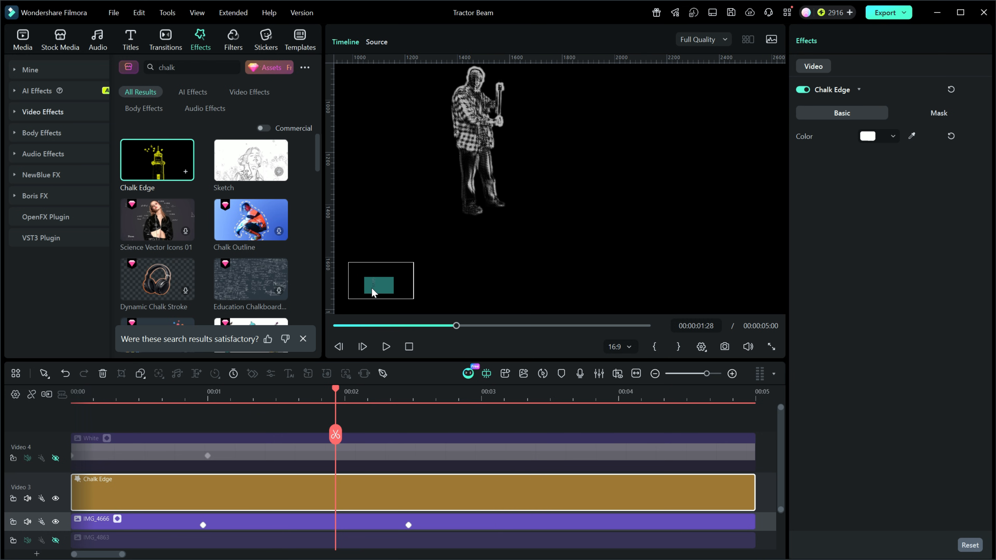
pyautogui.moveTo(375, 284); pyautogui.dragTo(372, 282)
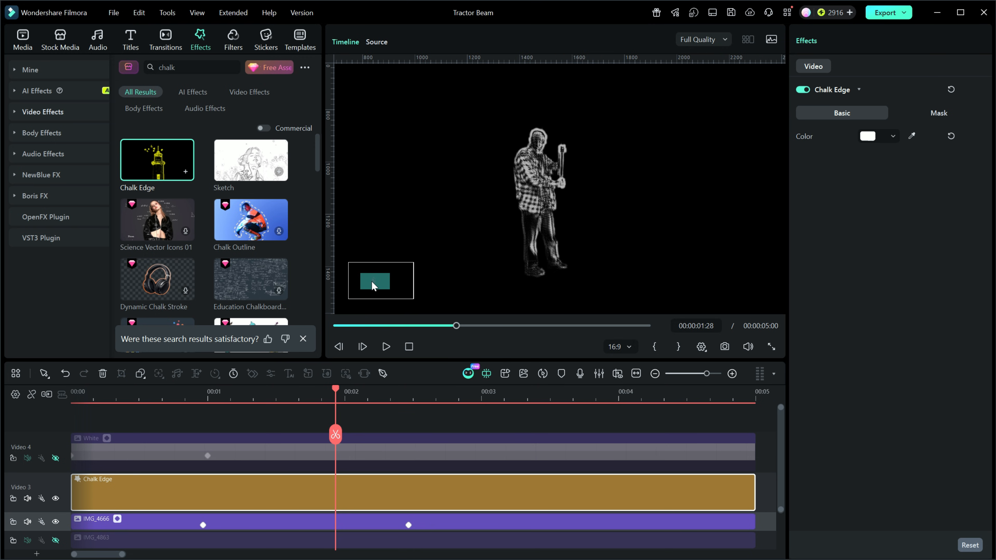
pyautogui.scroll(1, 579, 262)
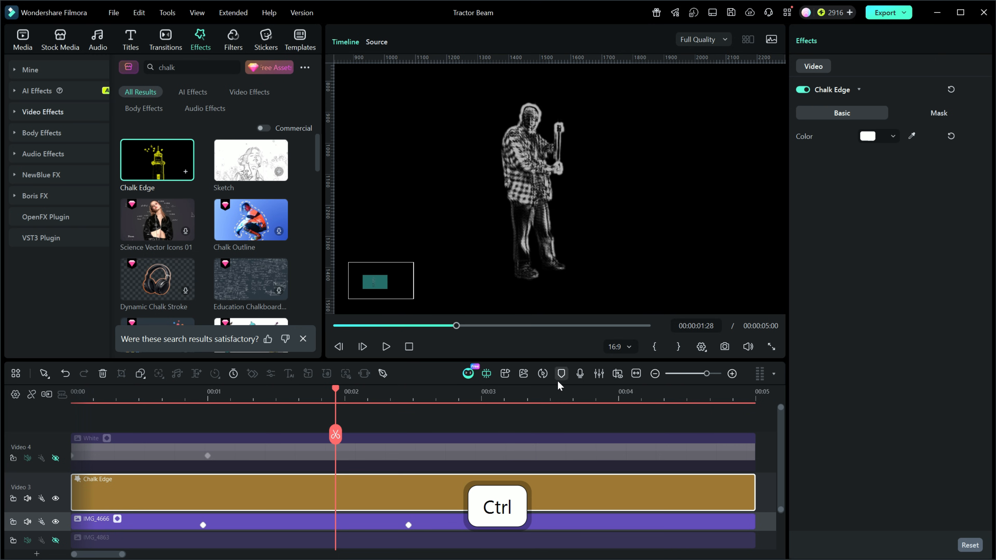
pyautogui.moveTo(516, 359); pyautogui.dragTo(516, 330)
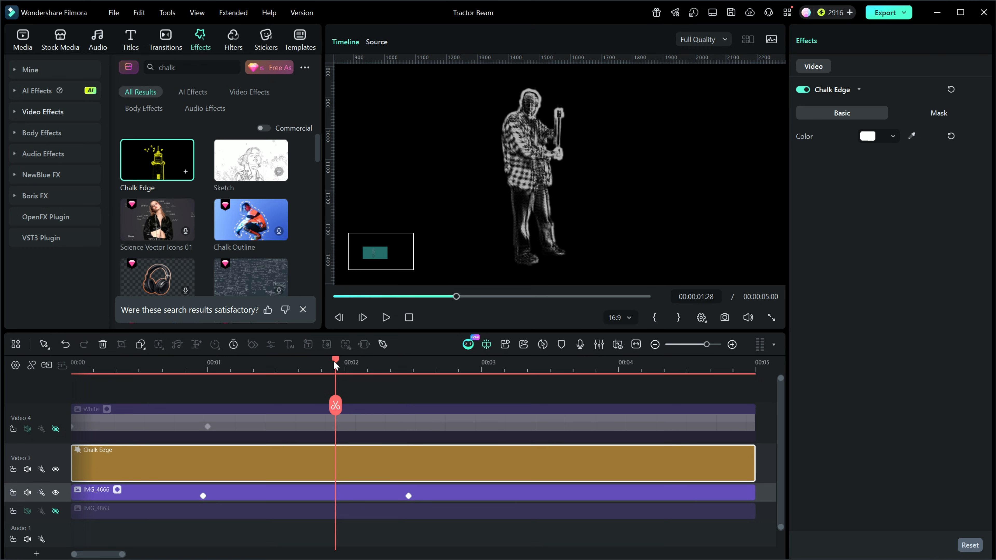
# Place the playhead at 00:00:02:00 and zoom the preview out to show the whole frame around the chalk-edged man
pyautogui.moveTo(335, 362)
pyautogui.mouseDown()
pyautogui.moveTo(207, 365)
pyautogui.moveTo(305, 369)
pyautogui.moveTo(199, 375)
pyautogui.moveTo(395, 373)
pyautogui.moveTo(327, 372)
pyautogui.mouseUp()
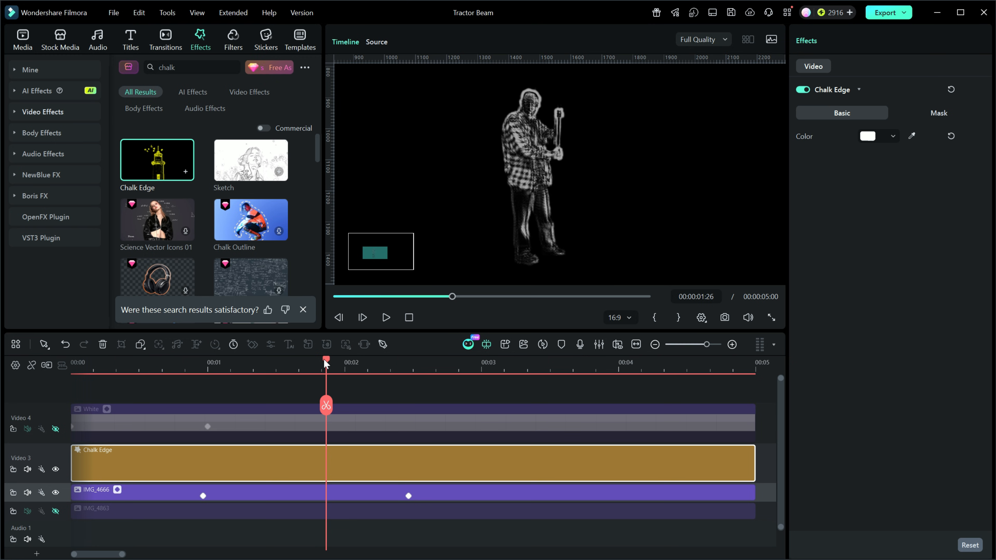
pyautogui.moveTo(326, 362); pyautogui.dragTo(347, 365)
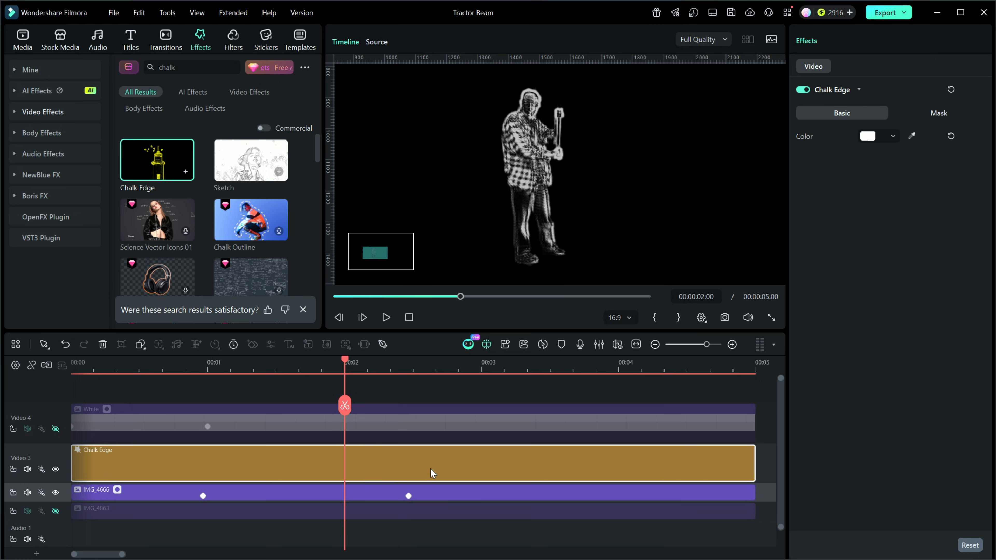
pyautogui.keyDown('ctrl'); pyautogui.scroll(2, 452, 470); pyautogui.keyUp('ctrl')
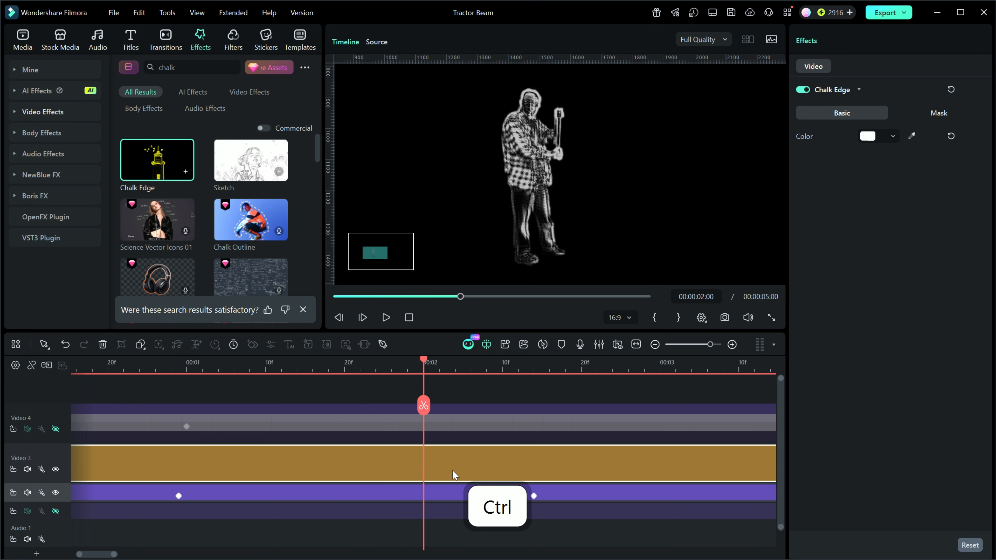
pyautogui.keyDown('ctrl'); pyautogui.scroll(-2, 453, 470); pyautogui.keyUp('ctrl')
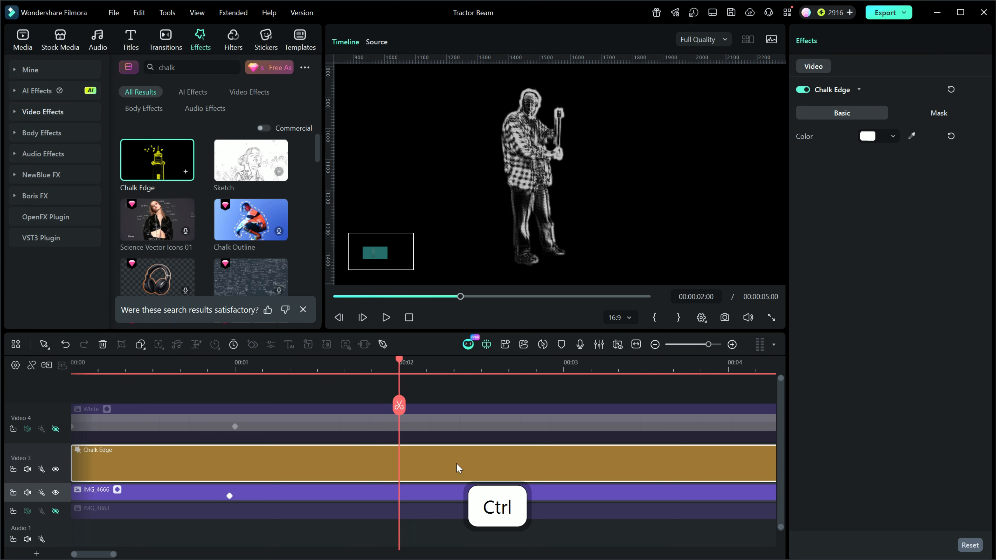
pyautogui.keyDown('ctrl'); pyautogui.scroll(1, 491, 252); pyautogui.keyUp('ctrl')
pyautogui.keyDown('ctrl'); pyautogui.scroll(-3, 488, 254); pyautogui.keyUp('ctrl')
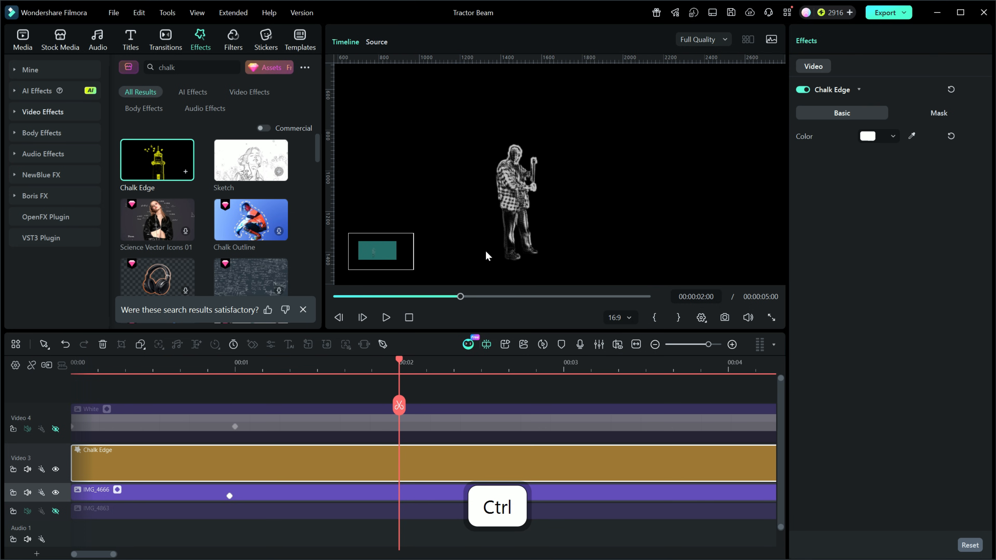
pyautogui.scroll(-2, 487, 256)
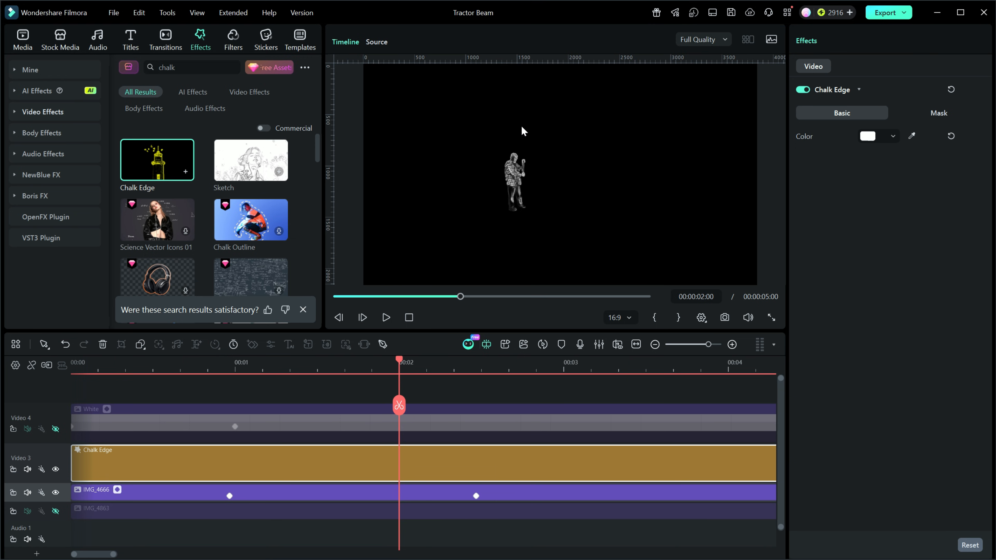
# Add a linear mask to Chalk Edge, rotate it 90°, place it just above the man's head at about Y 315, and keyframe all mask settings
pyautogui.click(938, 115)
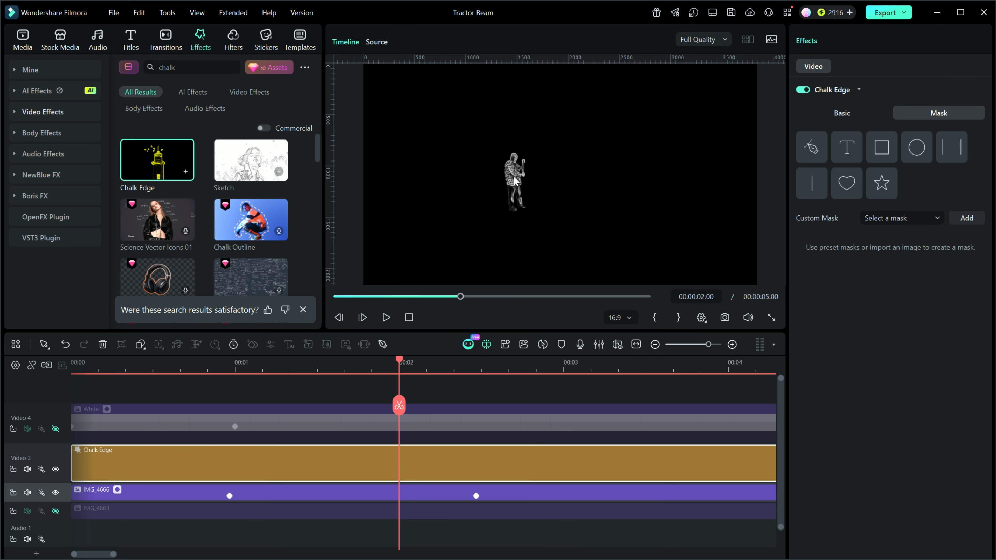
pyautogui.click(811, 183)
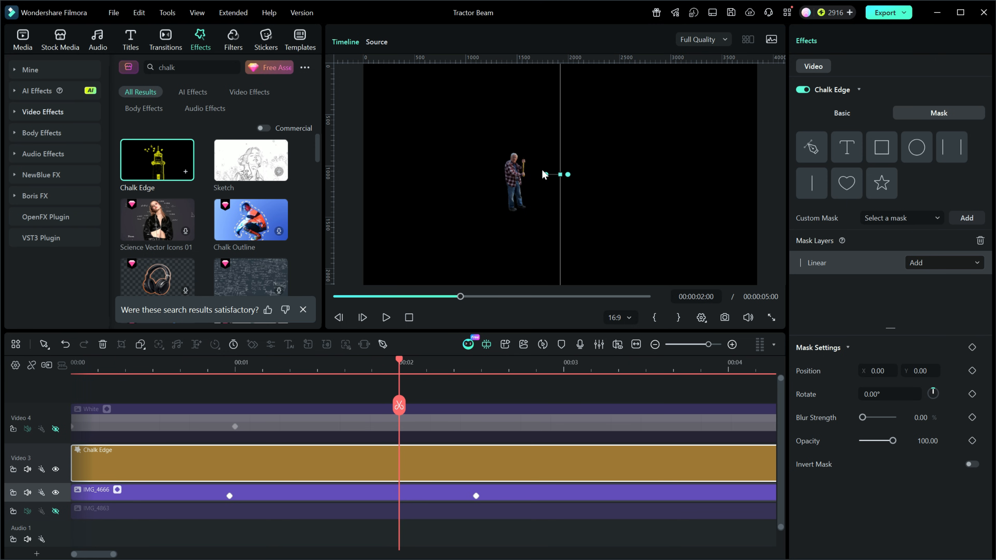
pyautogui.moveTo(568, 174); pyautogui.dragTo(555, 145)
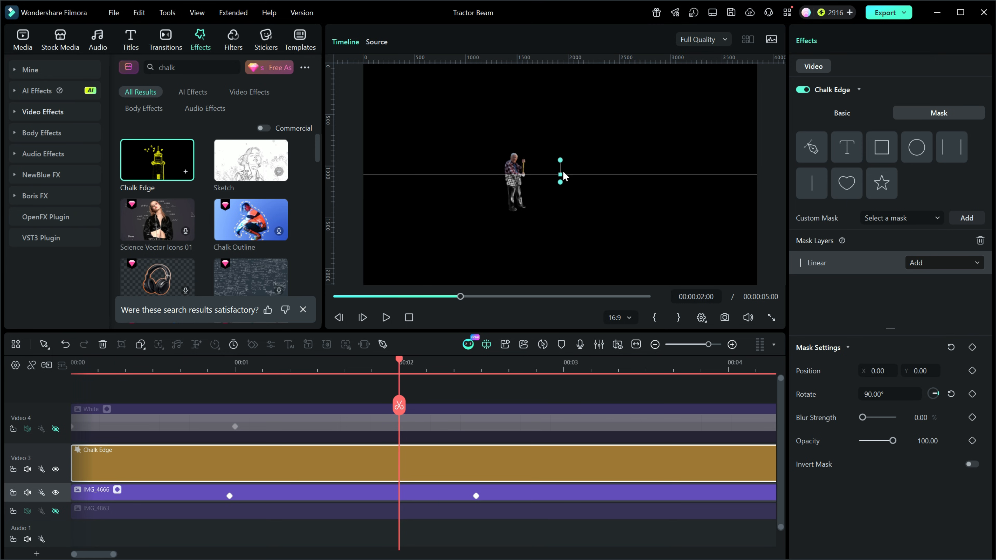
pyautogui.moveTo(561, 174); pyautogui.dragTo(563, 142)
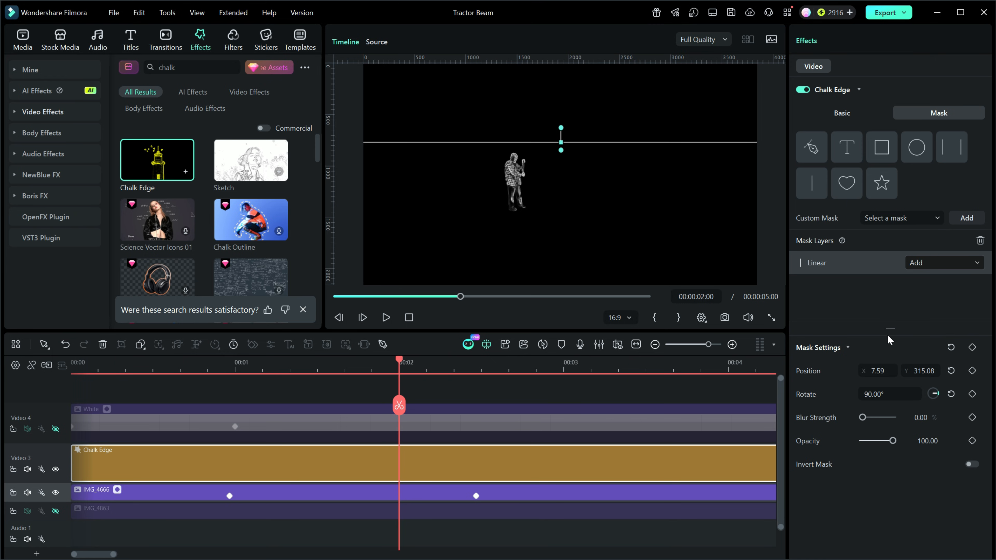
pyautogui.click(973, 347)
# At 00:00:02:14, move the linear mask just below the man's feet to about Y -389 as a second position keyframe
pyautogui.moveTo(399, 359); pyautogui.dragTo(476, 363)
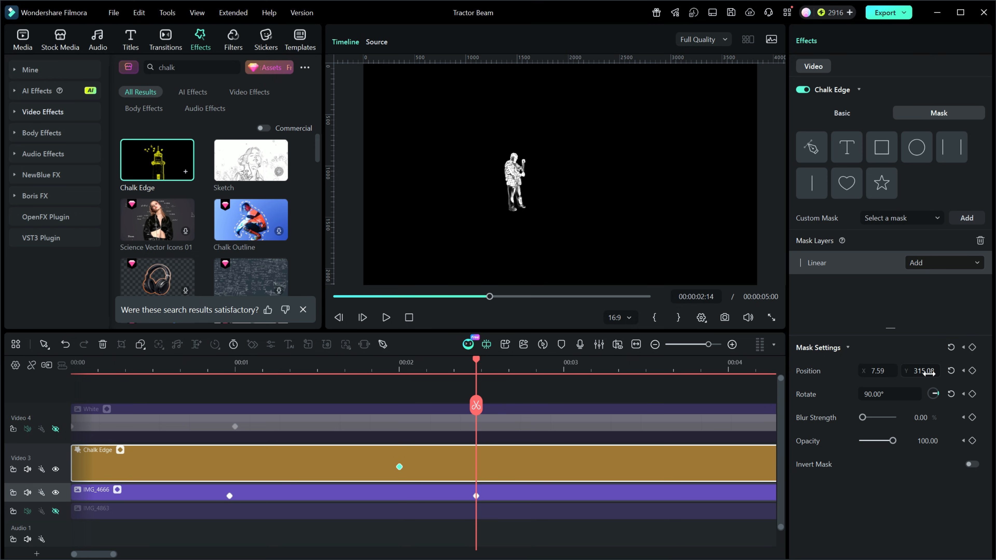
pyautogui.moveTo(927, 371); pyautogui.dragTo(917, 372)
pyautogui.moveTo(980, 371); pyautogui.dragTo(995, 372)
pyautogui.click(870, 265)
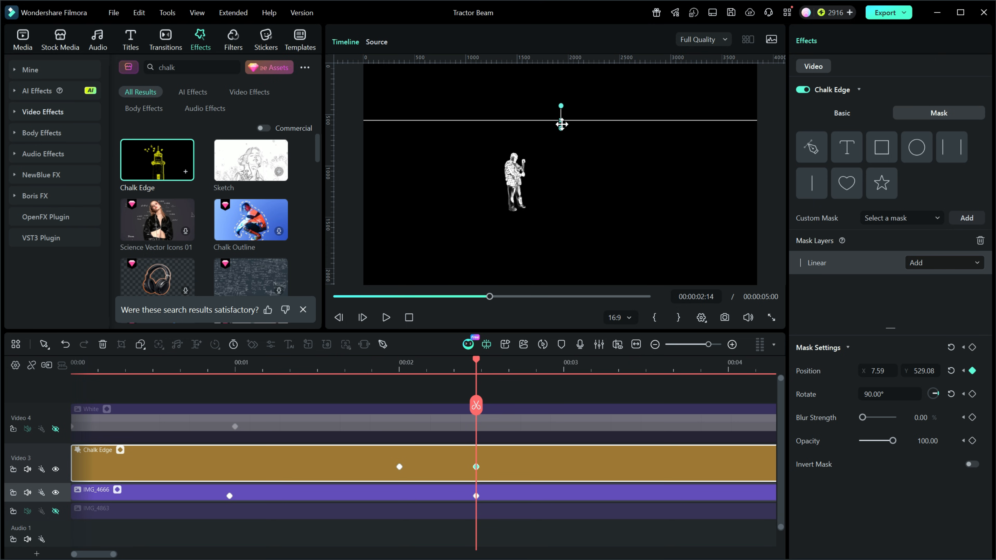
pyautogui.moveTo(923, 370); pyautogui.dragTo(903, 370)
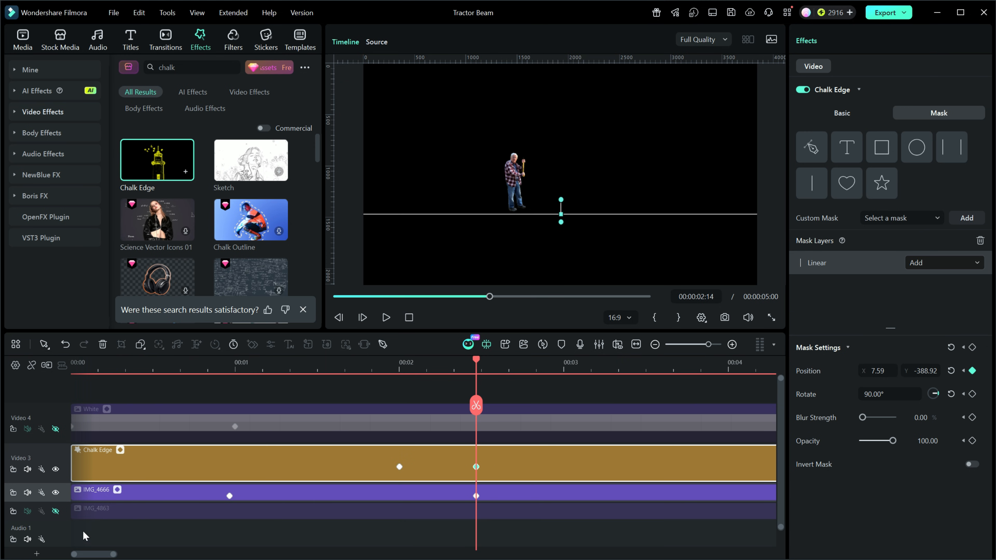
# Briefly check the masked effect over the IMG_4863 background, and preview the isolated man's materialisation from the start
pyautogui.click(55, 511)
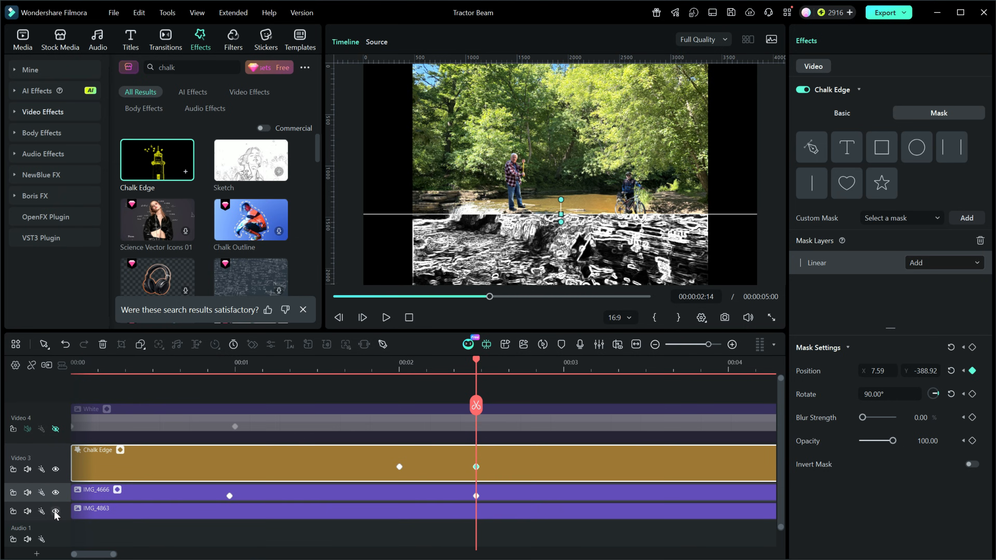
pyautogui.click(55, 511)
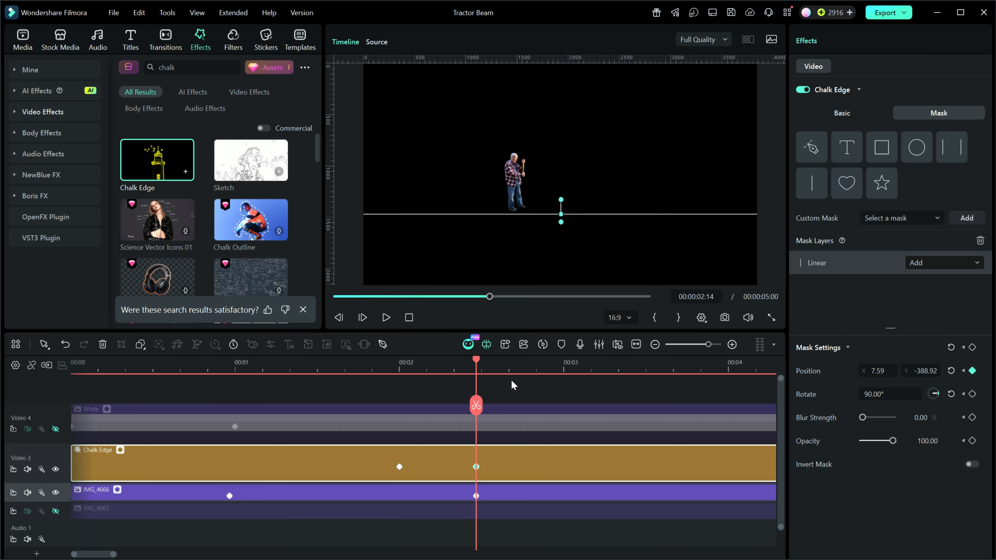
pyautogui.click(409, 317)
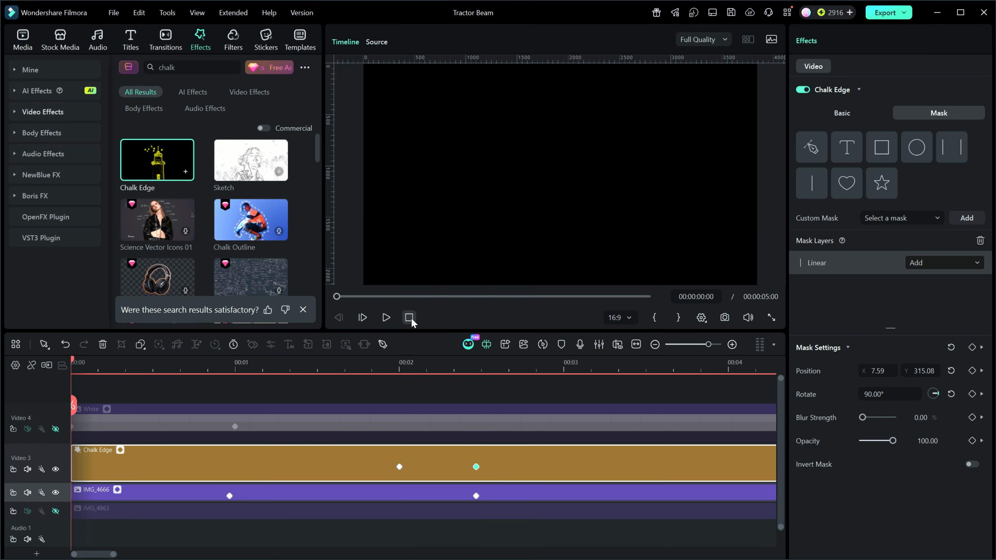
pyautogui.click(386, 317)
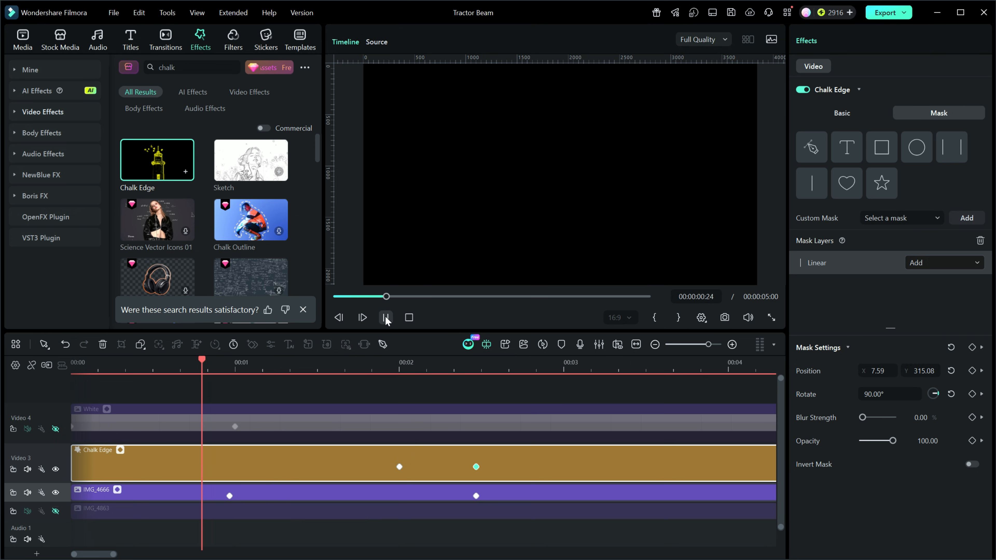
pyautogui.click(386, 317)
# Show the White track and preview the beam together with the materialising man from the start
pyautogui.click(55, 429)
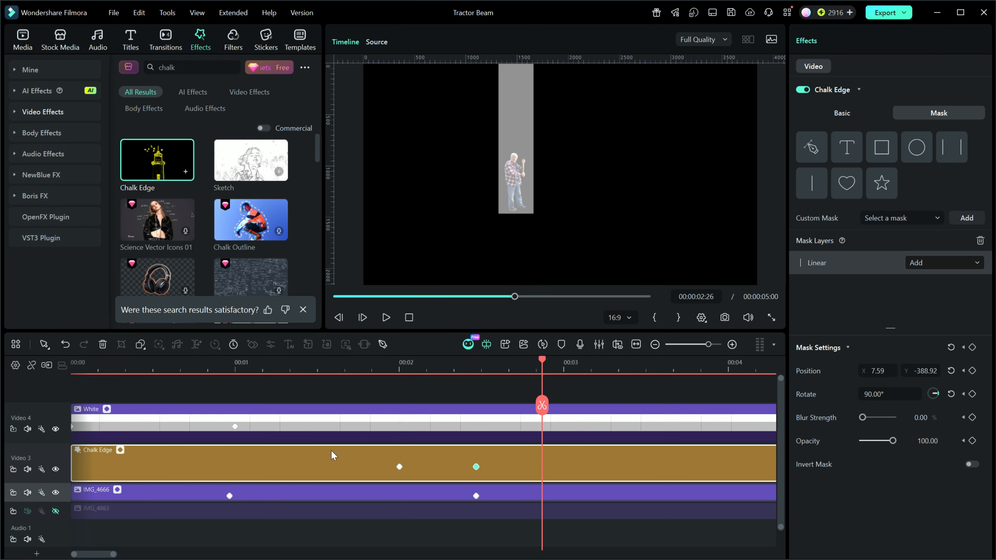
pyautogui.click(409, 318)
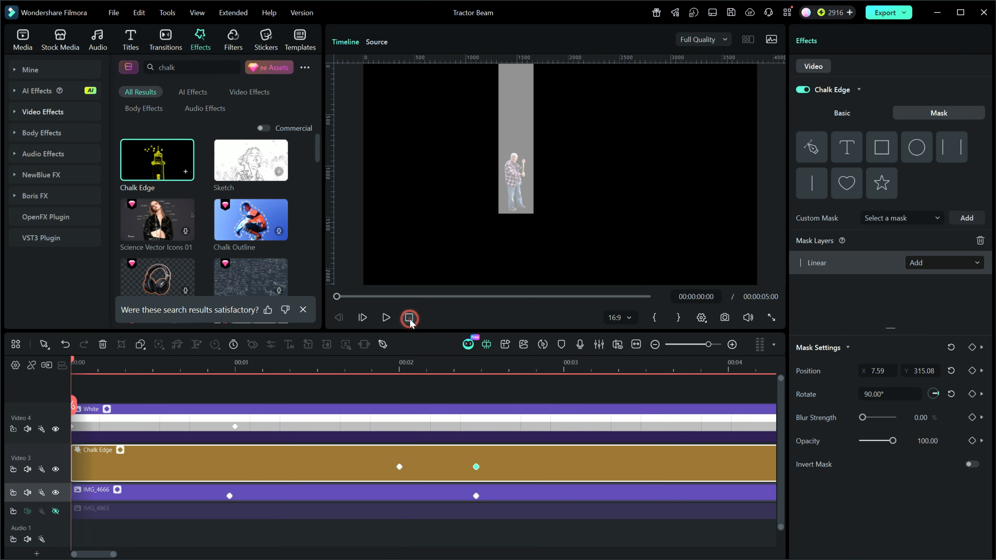
pyautogui.click(386, 318)
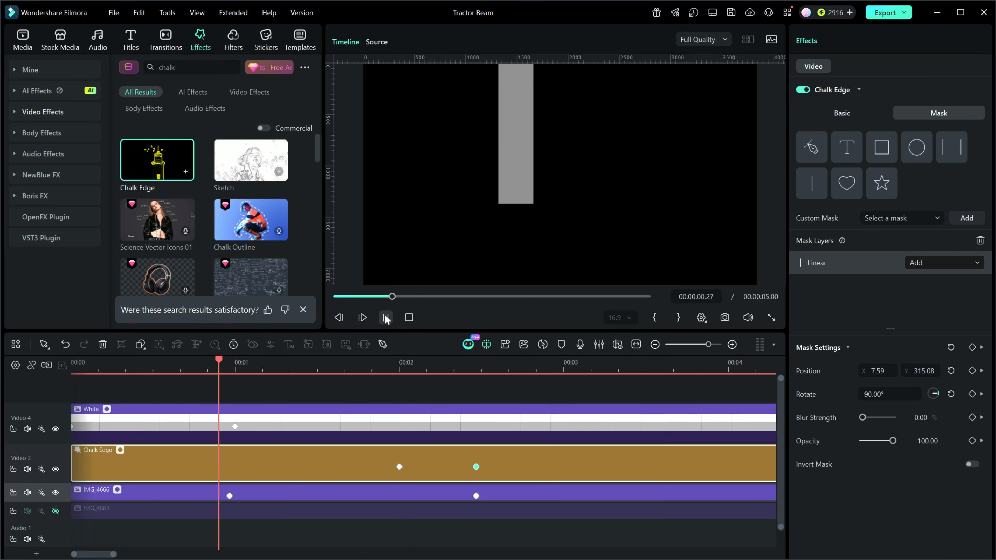
pyautogui.click(386, 318)
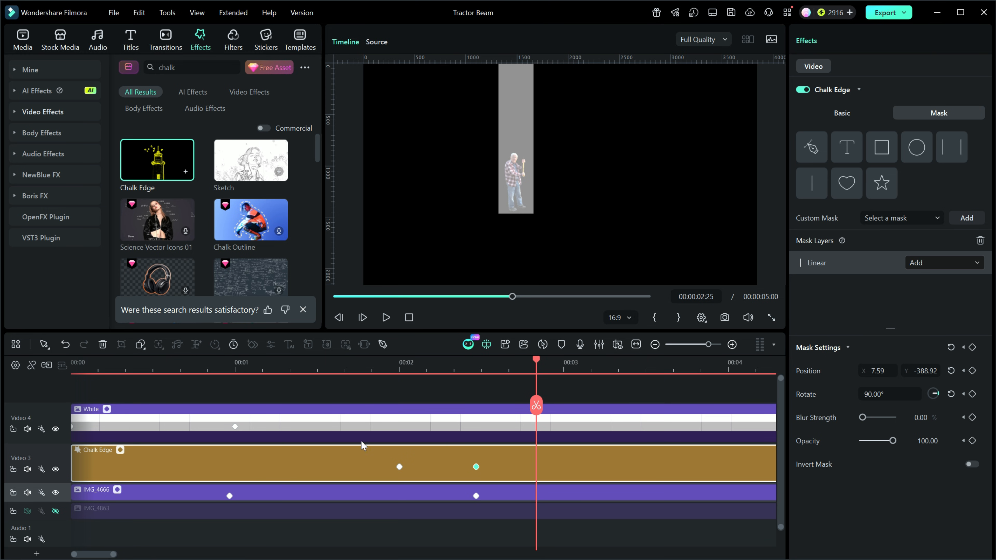
# Show the IMG_4863 track, enlarge the timeline area upward and fit the full project duration in it
pyautogui.click(56, 511)
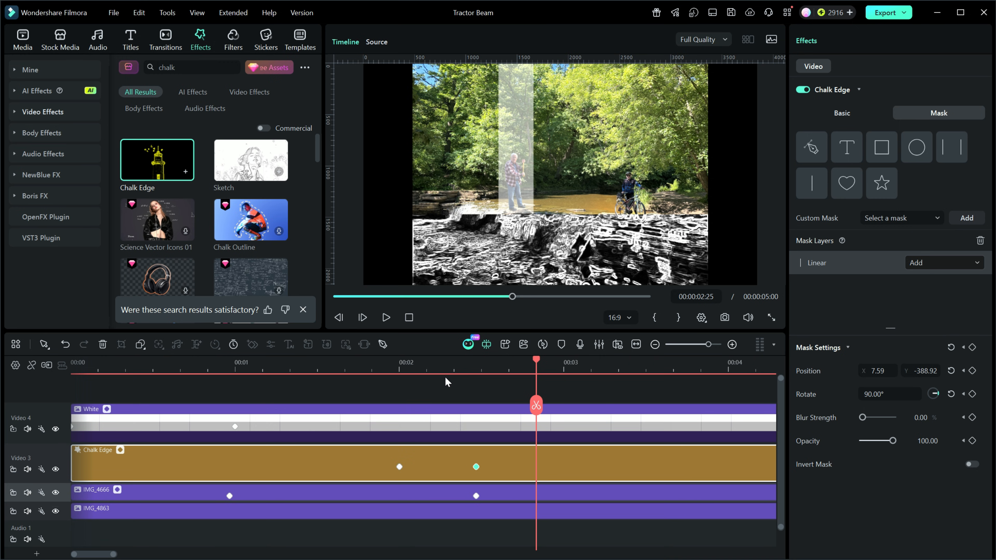
pyautogui.moveTo(439, 330); pyautogui.dragTo(439, 258)
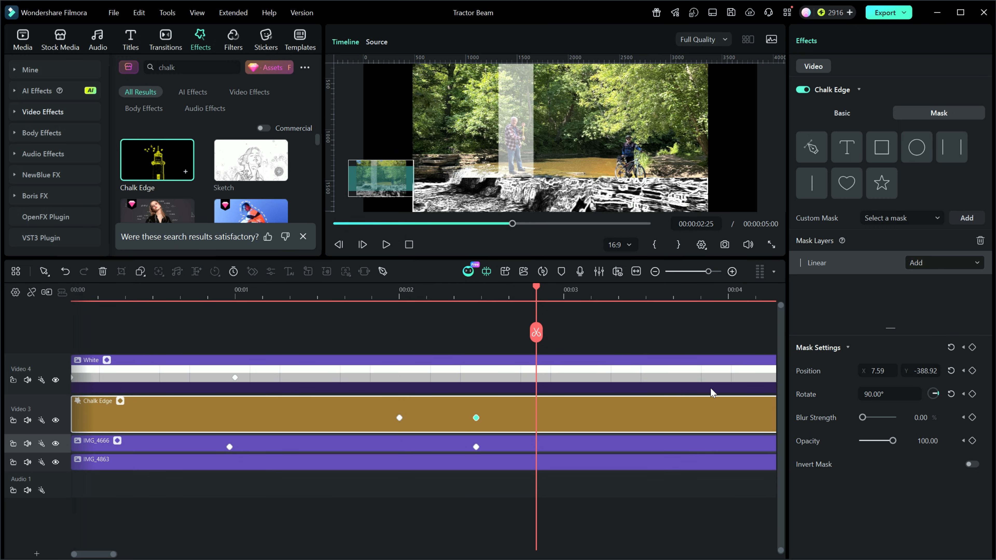
pyautogui.click(636, 271)
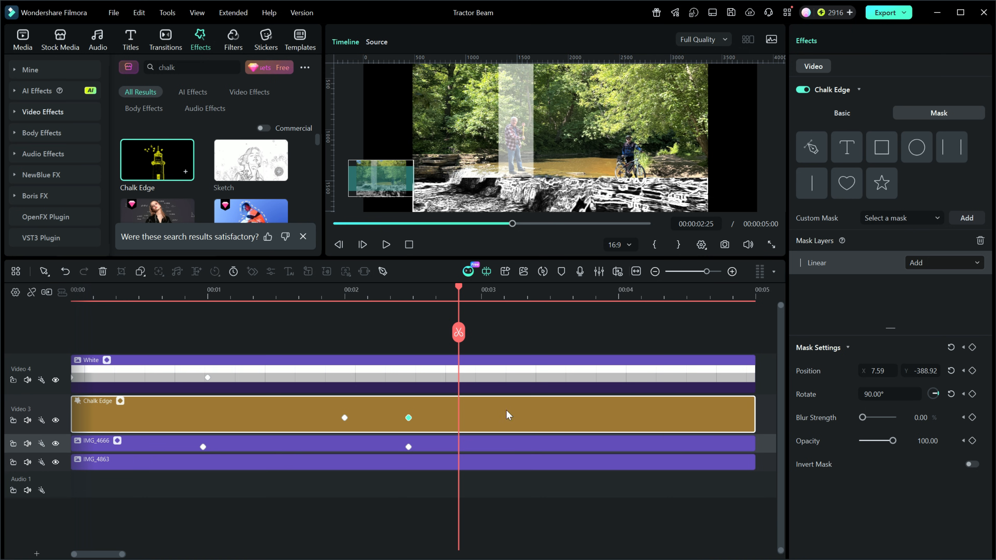
# Combine the White, Chalk Edge and IMG_4666 clips into a compound clip named "beam"
pyautogui.moveTo(769, 338); pyautogui.dragTo(729, 452)
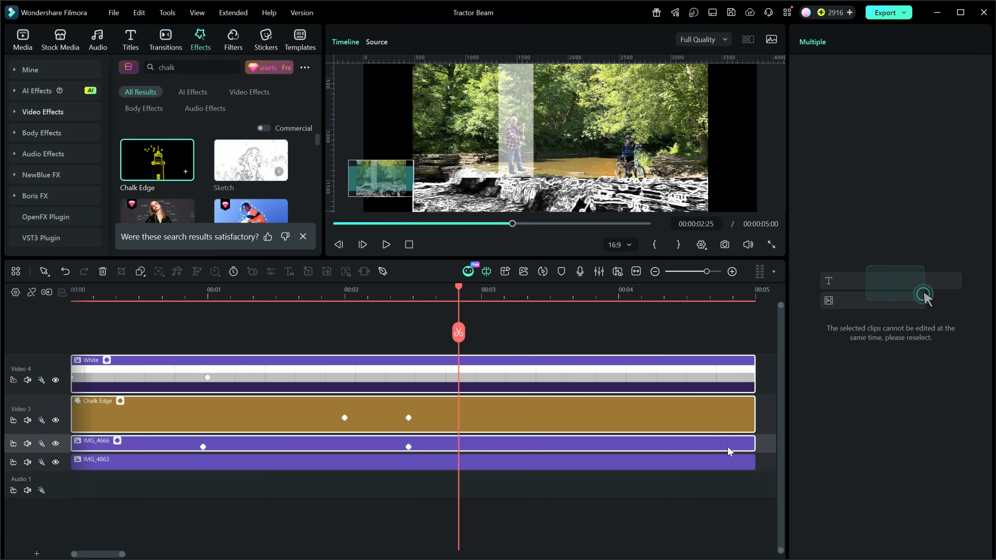
pyautogui.rightClick(630, 382)
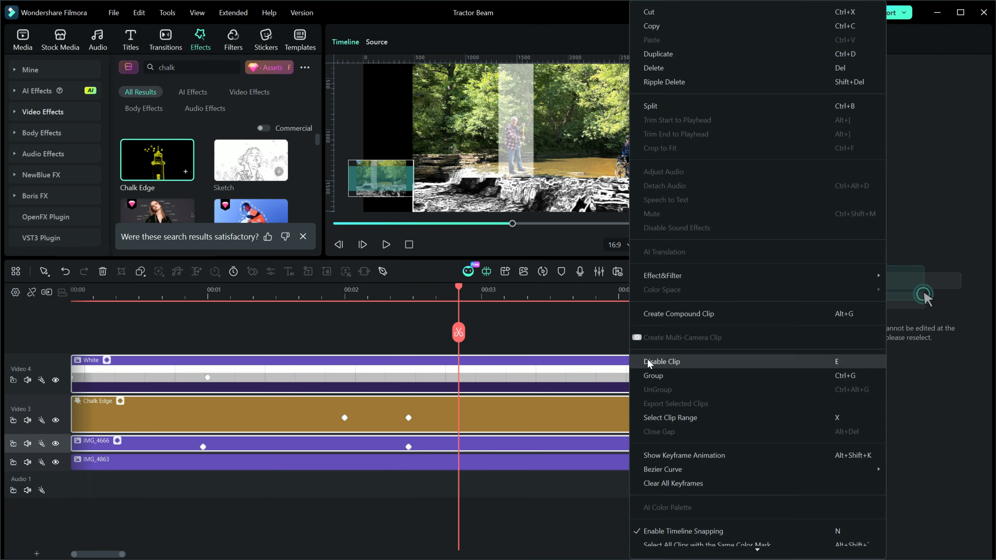
pyautogui.click(665, 317)
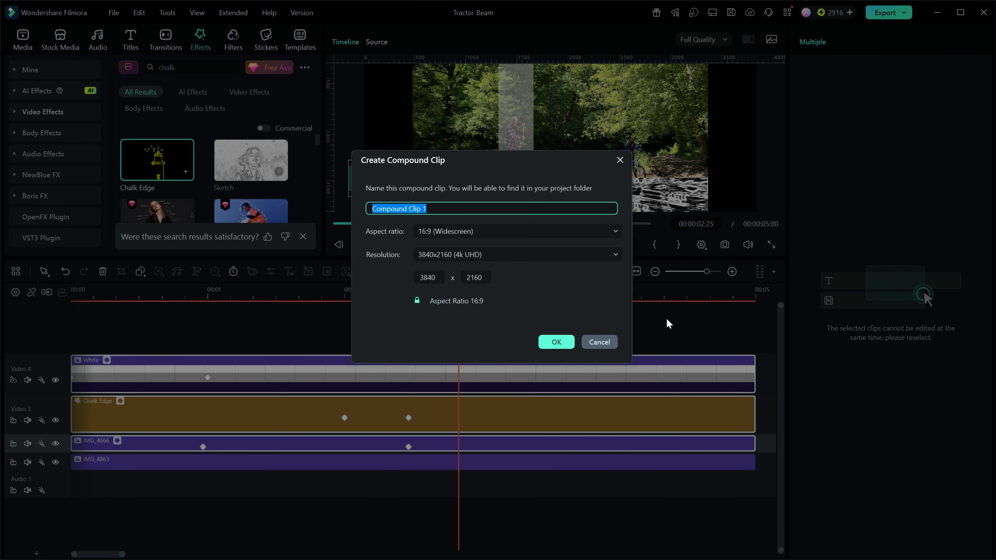
pyautogui.write('bea')
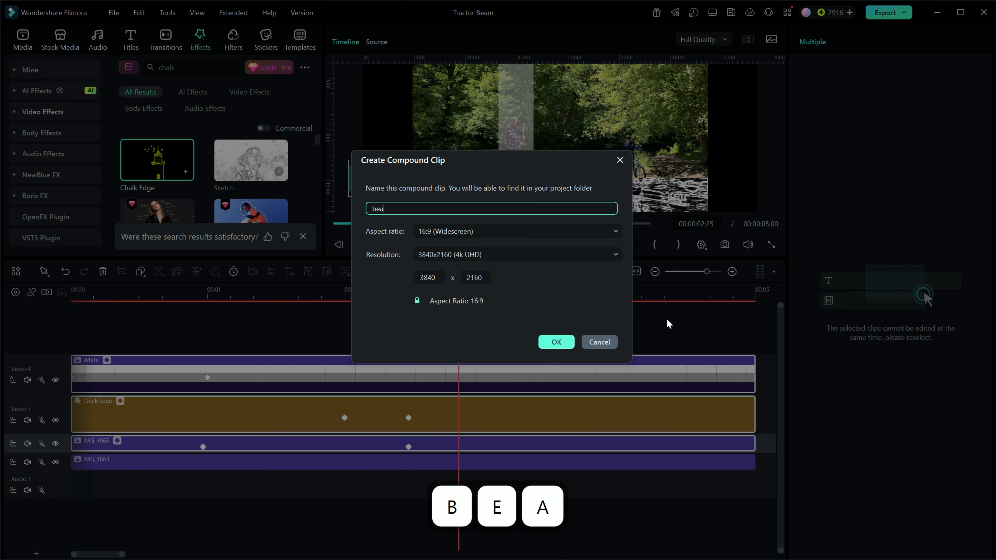
pyautogui.write('m')
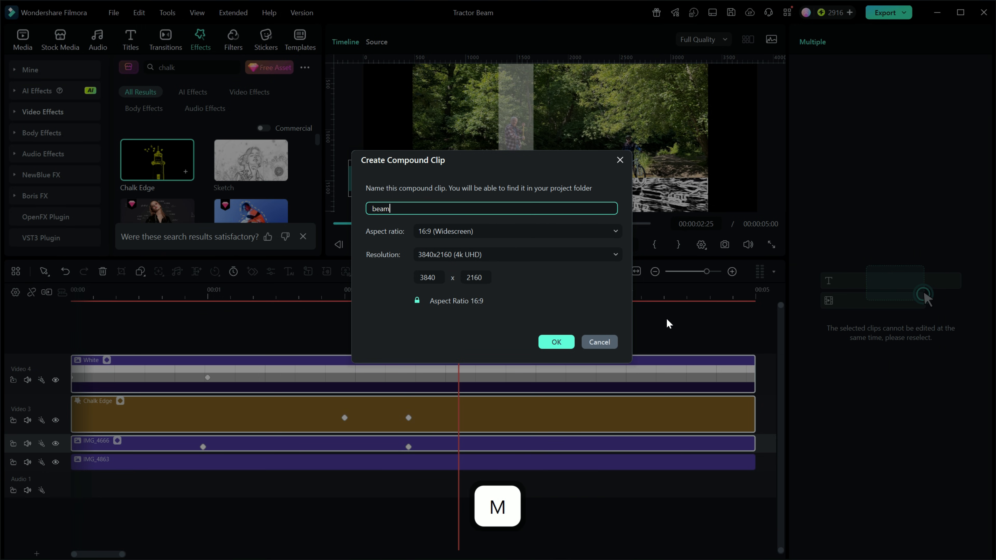
pyautogui.click(560, 343)
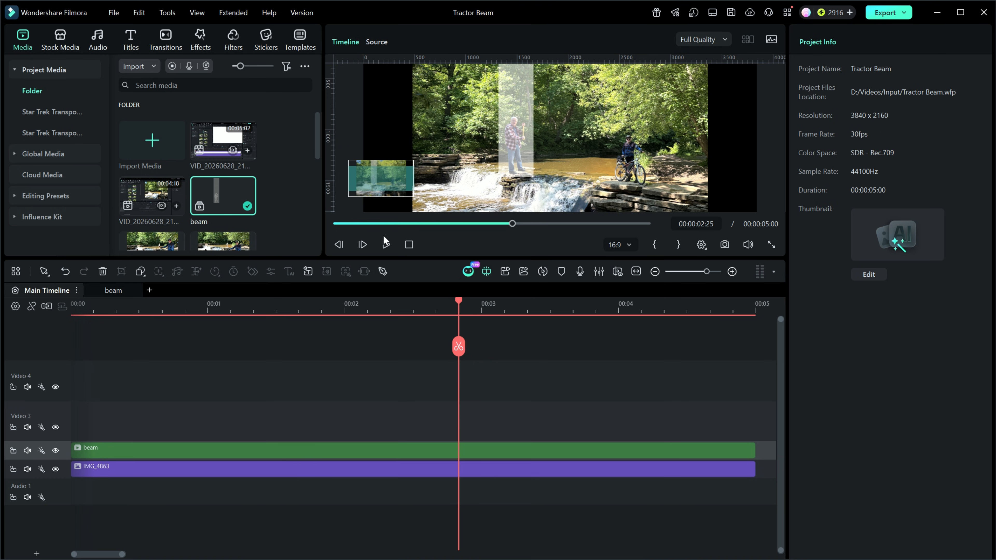
# Crop the IMG_4863 background image to fit, so the waterfall photo fills the video frame
pyautogui.click(409, 245)
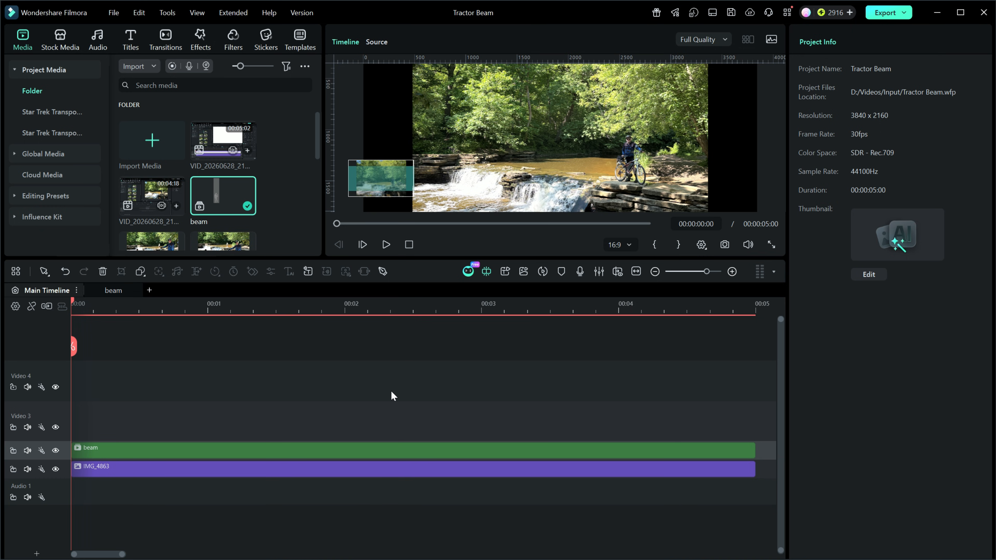
pyautogui.keyDown('ctrl'); pyautogui.scroll(2, 392, 395); pyautogui.keyUp('ctrl')
pyautogui.keyDown('ctrl'); pyautogui.scroll(-3, 390, 391); pyautogui.keyUp('ctrl')
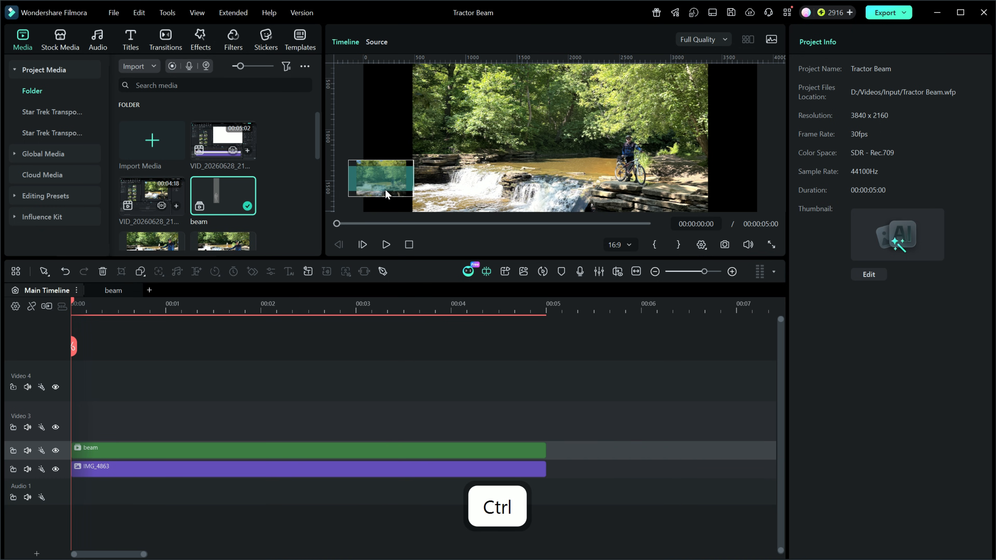
pyautogui.moveTo(385, 183)
pyautogui.mouseDown()
pyautogui.moveTo(384, 170)
pyautogui.moveTo(379, 193)
pyautogui.mouseUp()
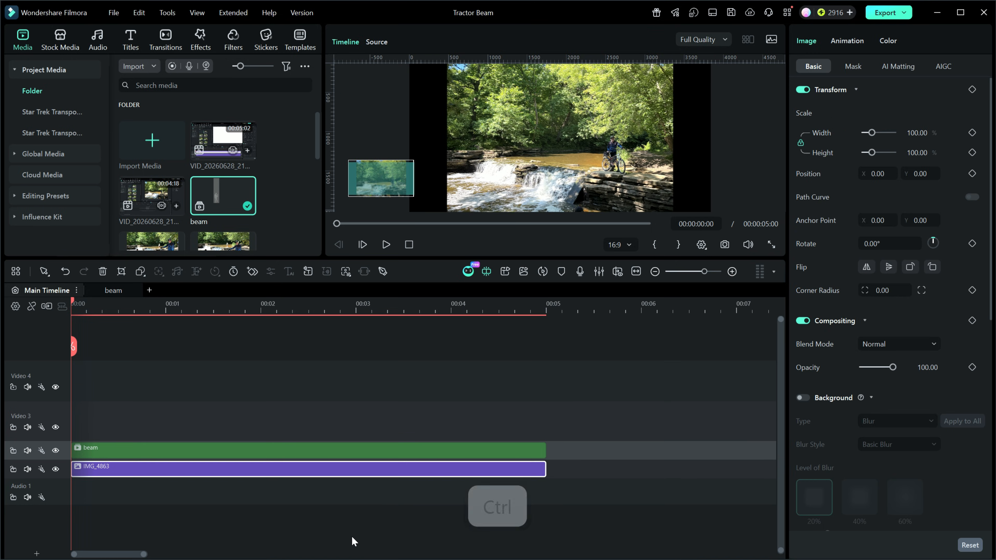
pyautogui.rightClick(325, 473)
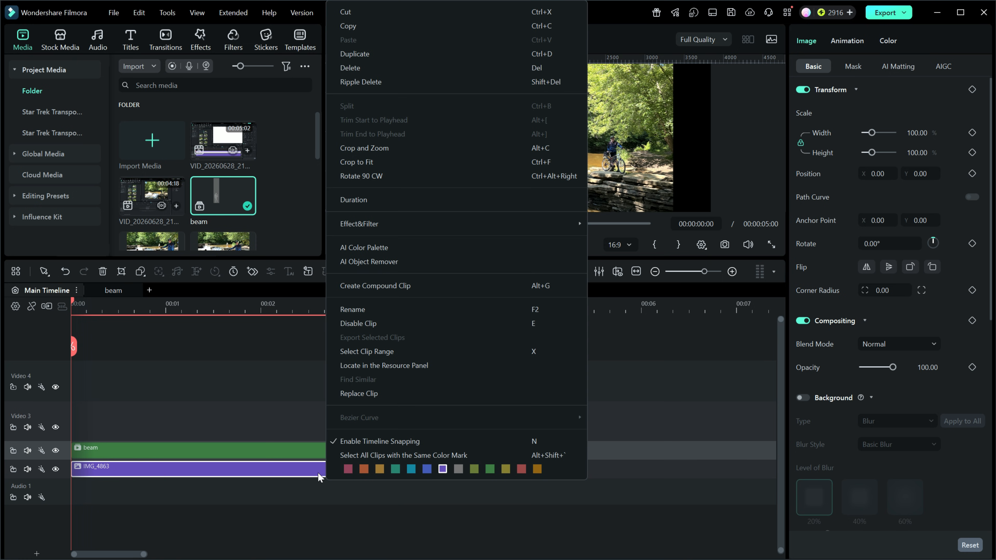
pyautogui.click(364, 161)
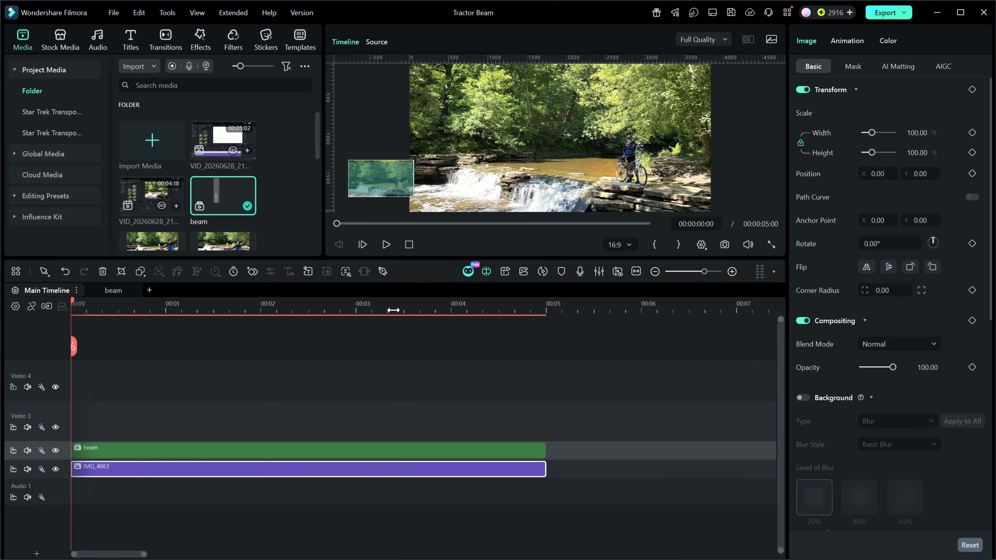
pyautogui.keyDown('ctrl'); pyautogui.scroll(-4, 434, 194); pyautogui.keyUp('ctrl')
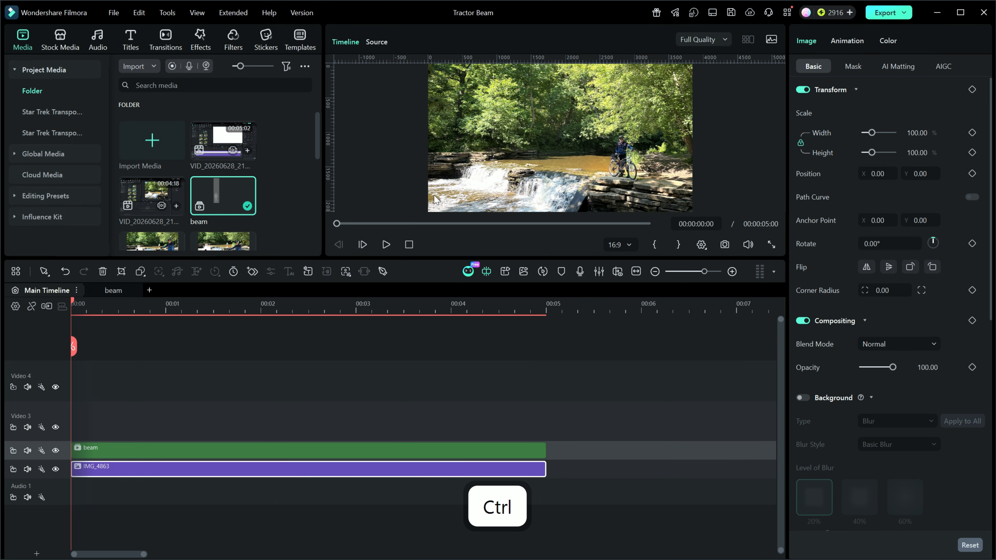
# Pause playback at 00:00:03:10 and reposition the beam clip over the rocks at X -108.33, Y -79.00
pyautogui.click(387, 244)
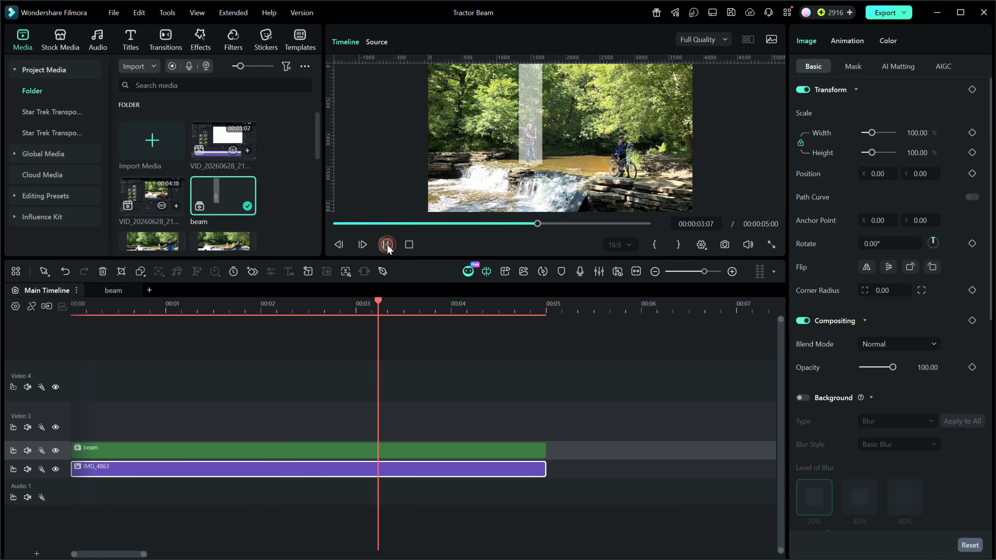
pyautogui.click(387, 244)
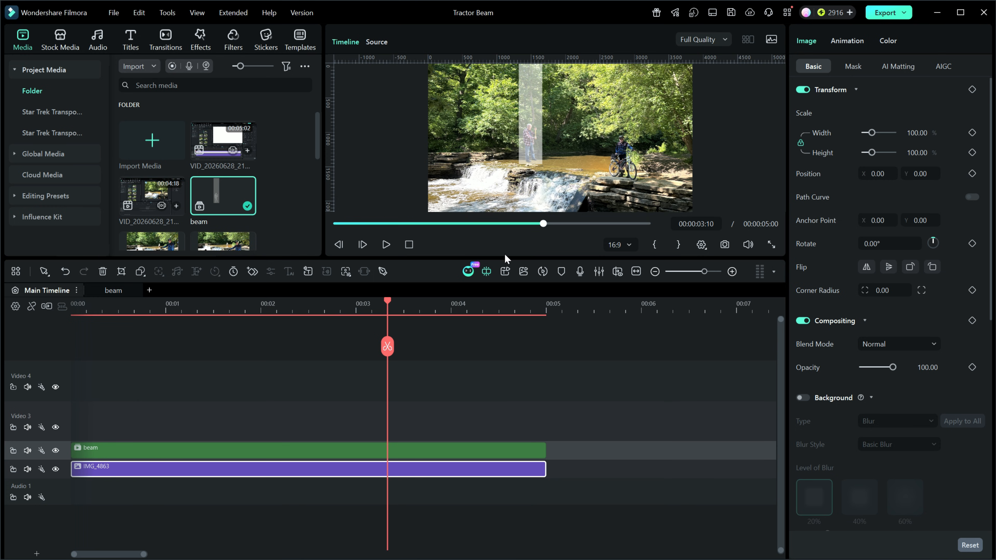
pyautogui.click(437, 452)
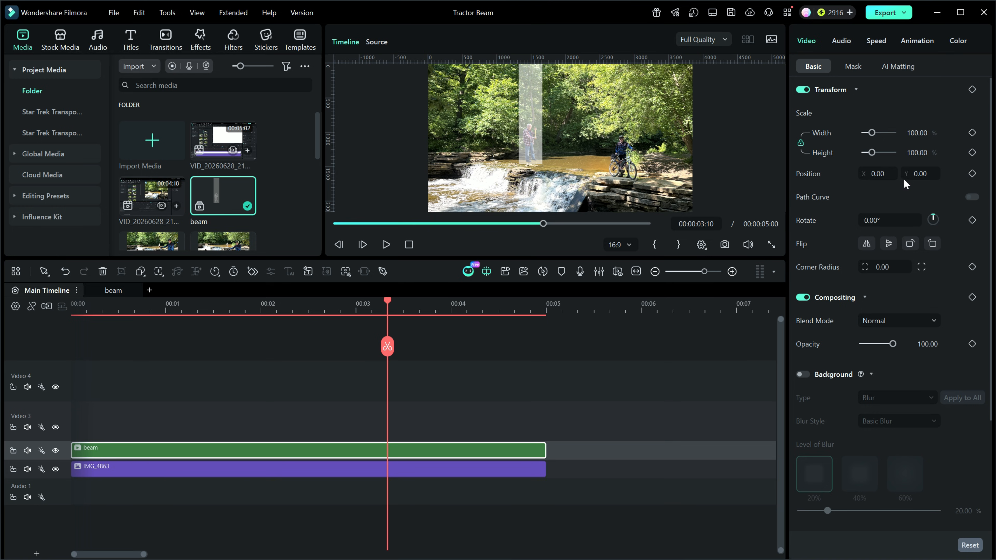
pyautogui.moveTo(880, 174); pyautogui.dragTo(835, 174)
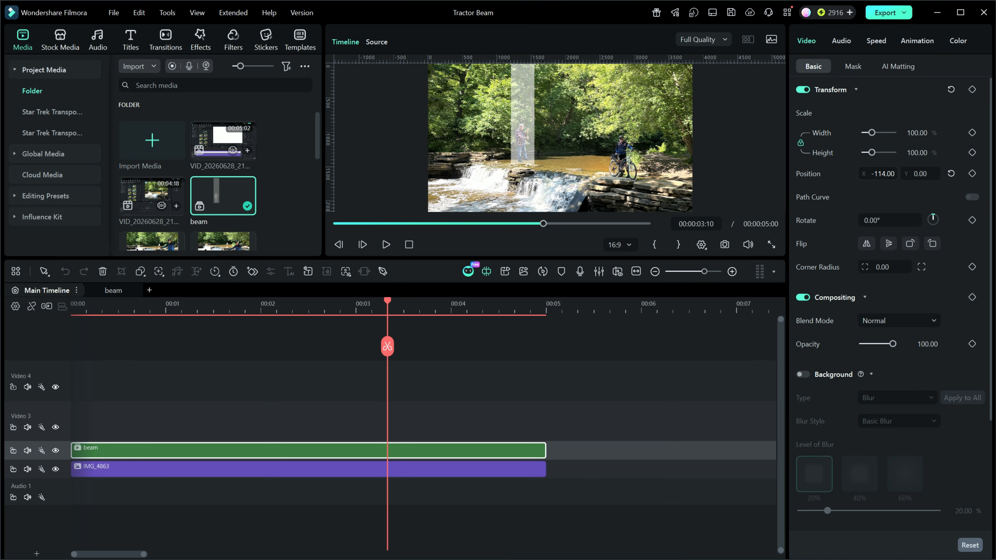
pyautogui.moveTo(925, 173); pyautogui.dragTo(893, 173)
pyautogui.click(517, 73)
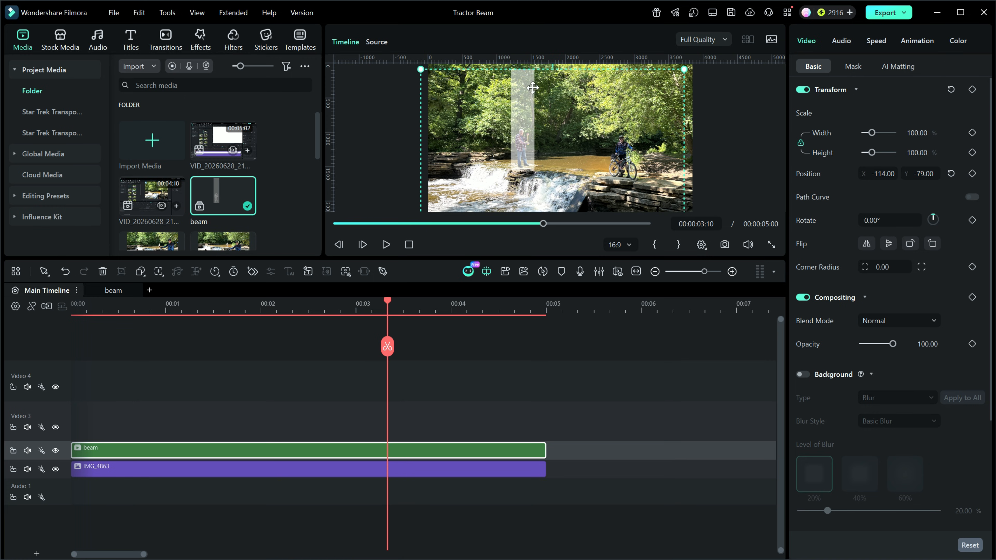
pyautogui.moveTo(532, 91); pyautogui.dragTo(533, 91)
# Deselect the beam clip and preview the repositioned beam over the waterfall from the start
pyautogui.click(556, 373)
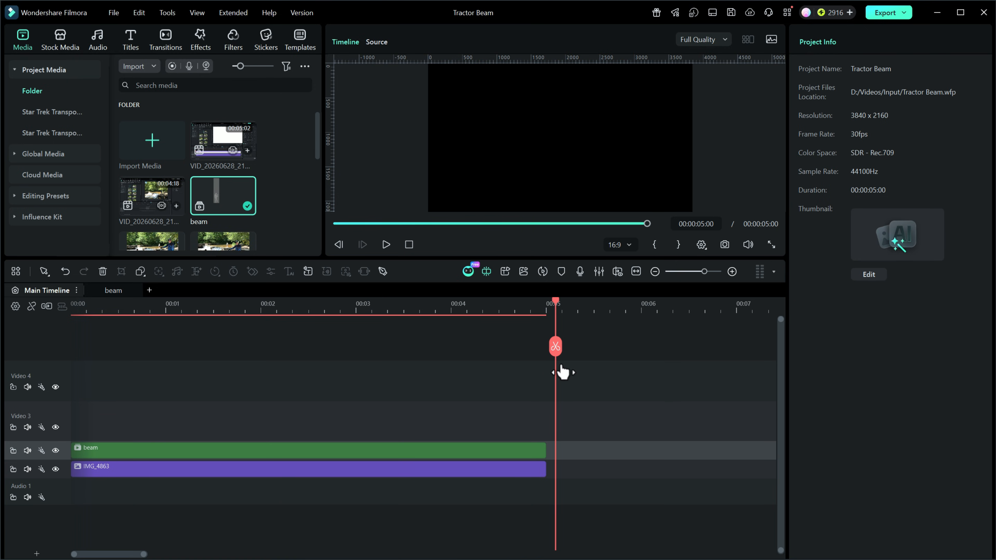
pyautogui.click(386, 244)
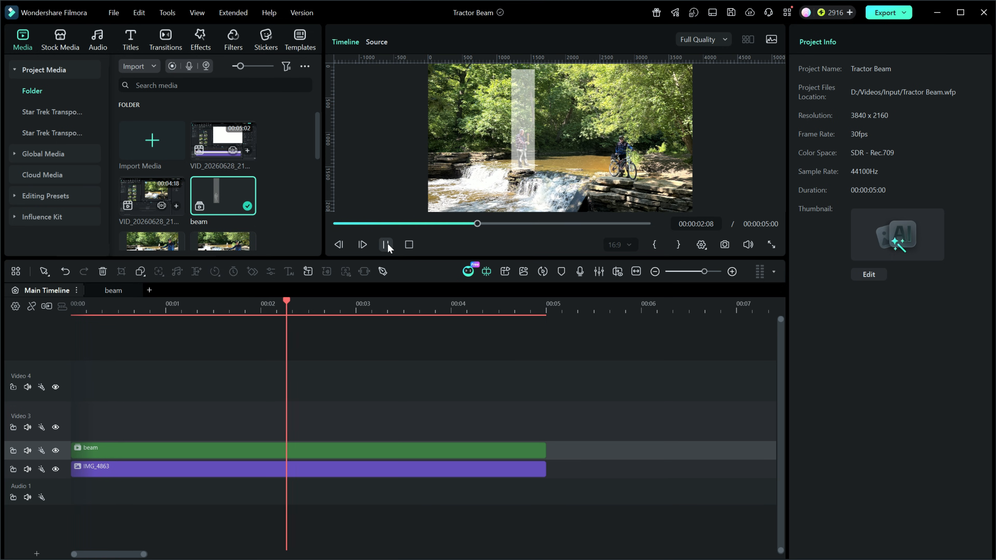
pyautogui.click(387, 244)
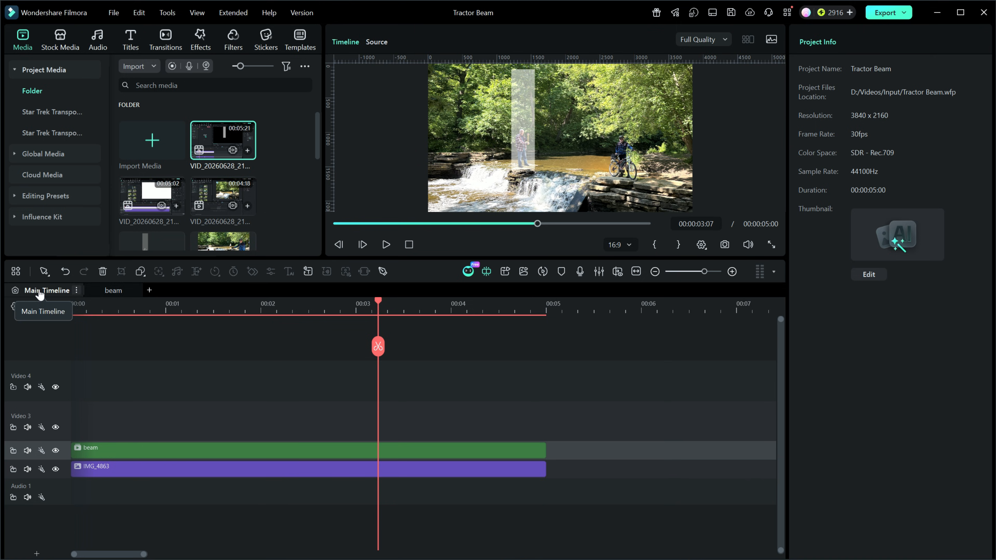
# Look inside the beam compound clip, scrub through its layers and return to the main timeline
pyautogui.click(113, 293)
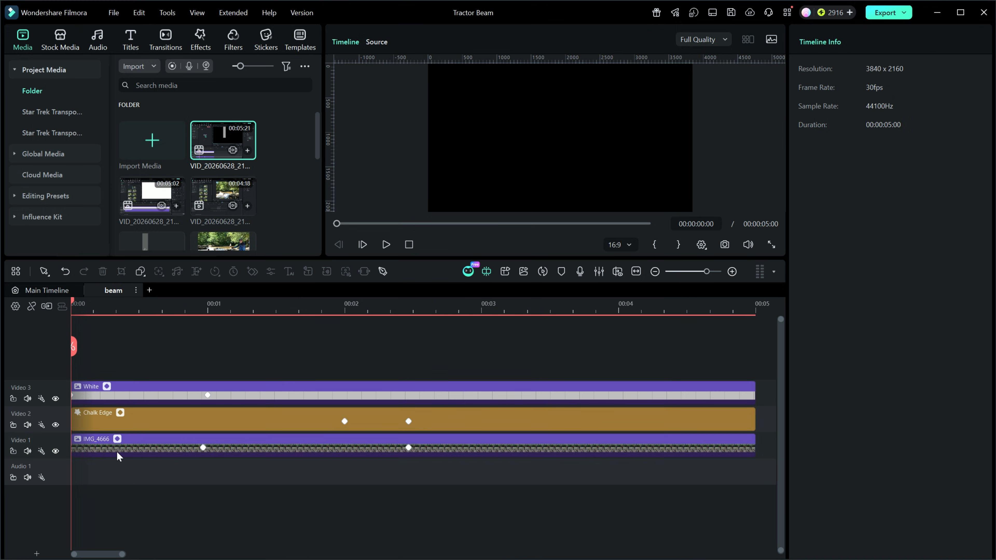
pyautogui.moveTo(75, 308); pyautogui.dragTo(433, 316)
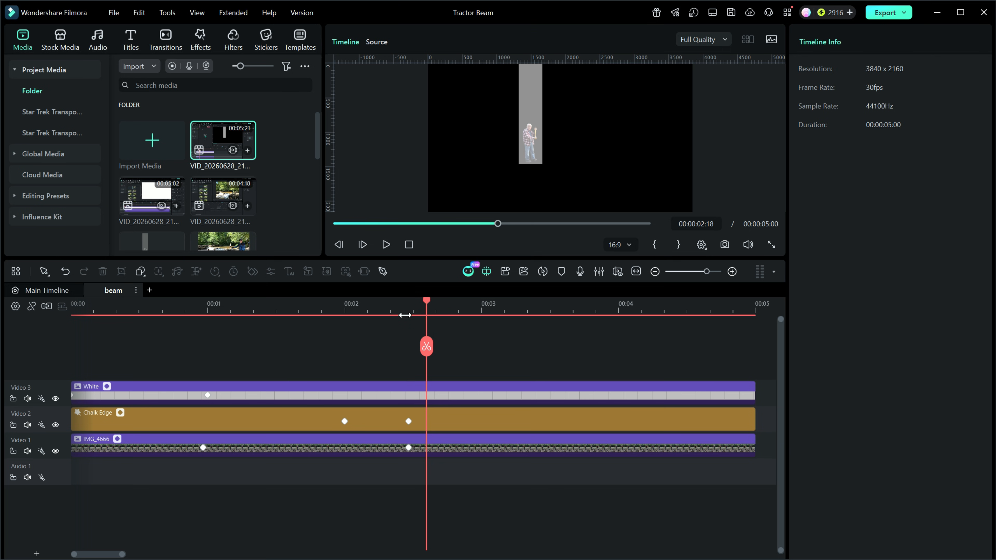
pyautogui.click(51, 291)
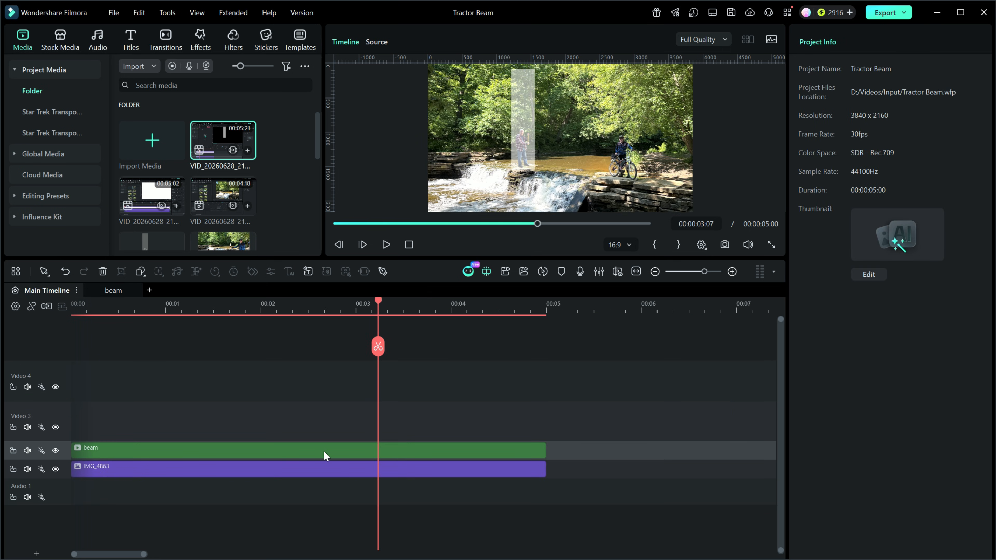
# Open the beam compound clip for editing and search the effects for "ray scan"
pyautogui.click(356, 450)
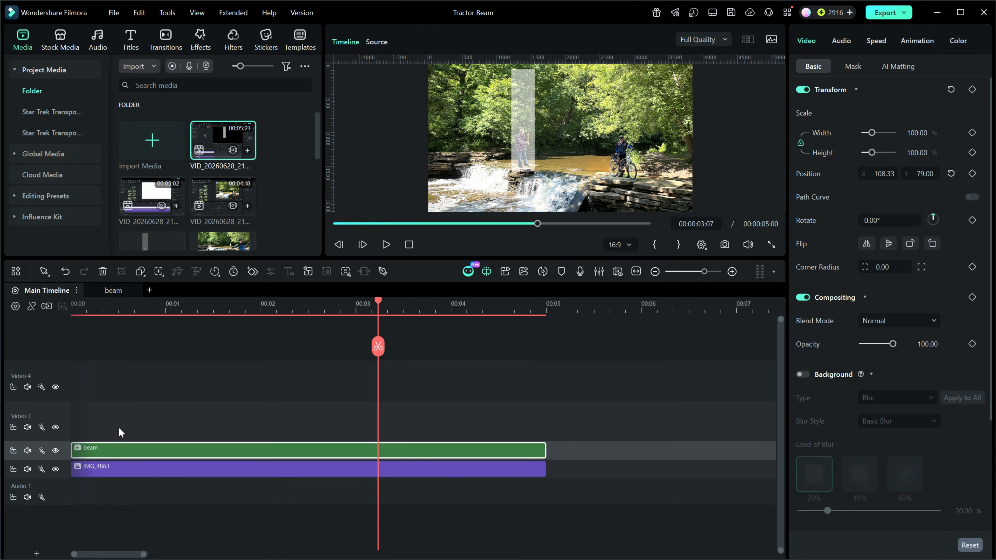
pyautogui.doubleClick(134, 449)
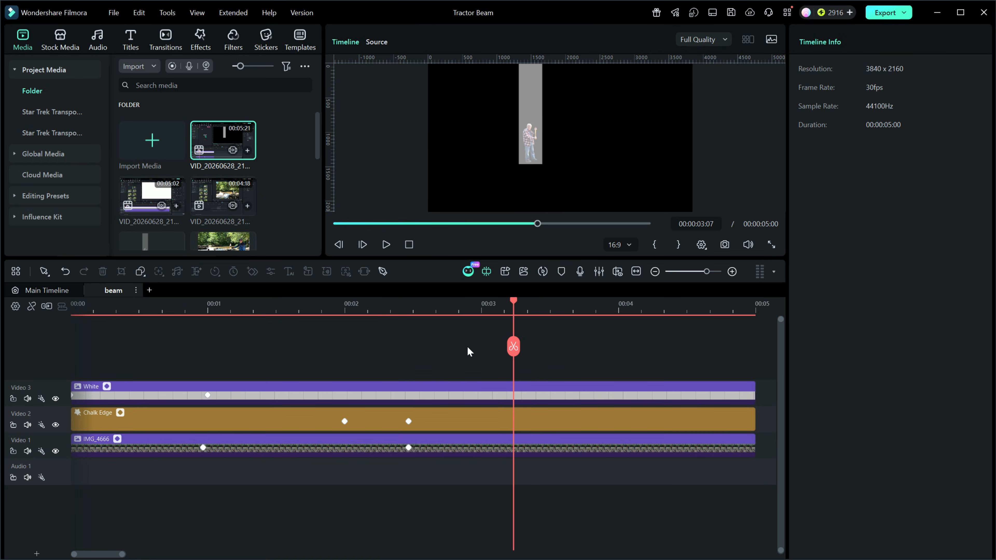
pyautogui.click(202, 41)
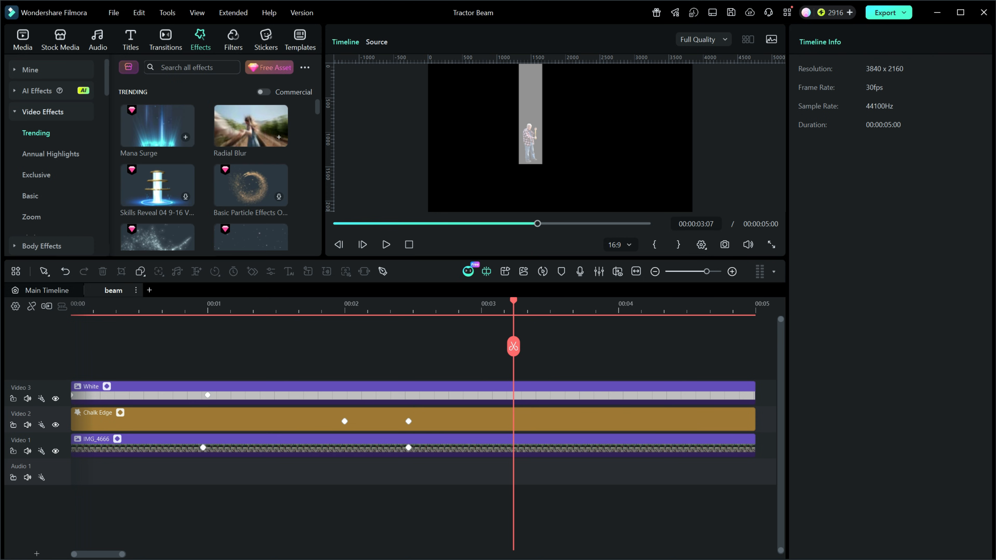
pyautogui.click(192, 68)
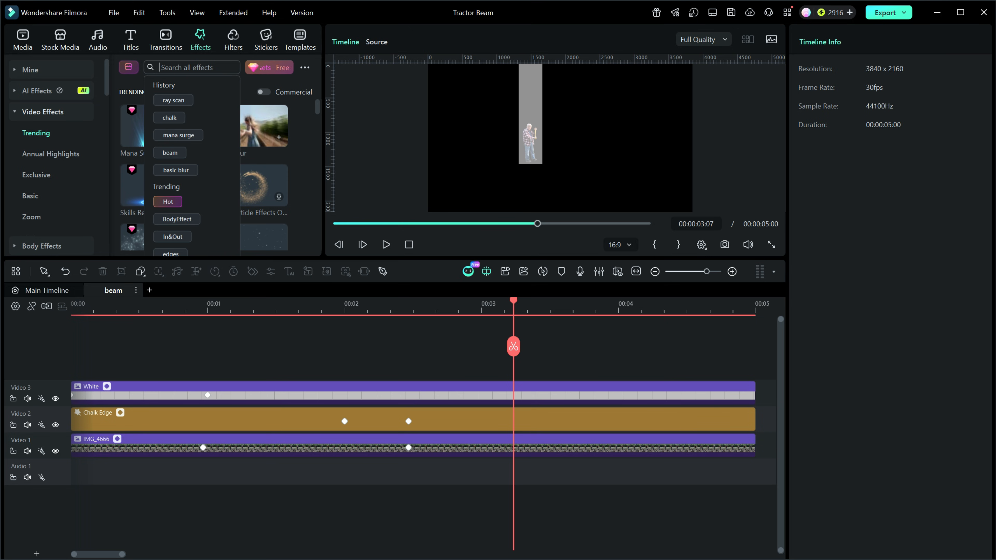
pyautogui.click(174, 101)
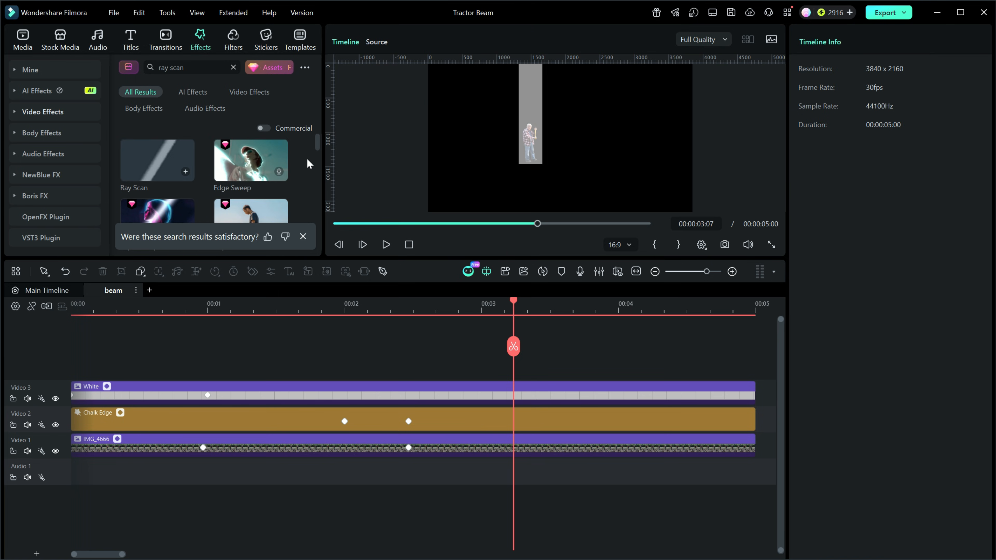
pyautogui.click(303, 237)
# Add the Ray Scan effect on a new track above the White clip across all five seconds, and preview it from the start
pyautogui.moveTo(161, 227)
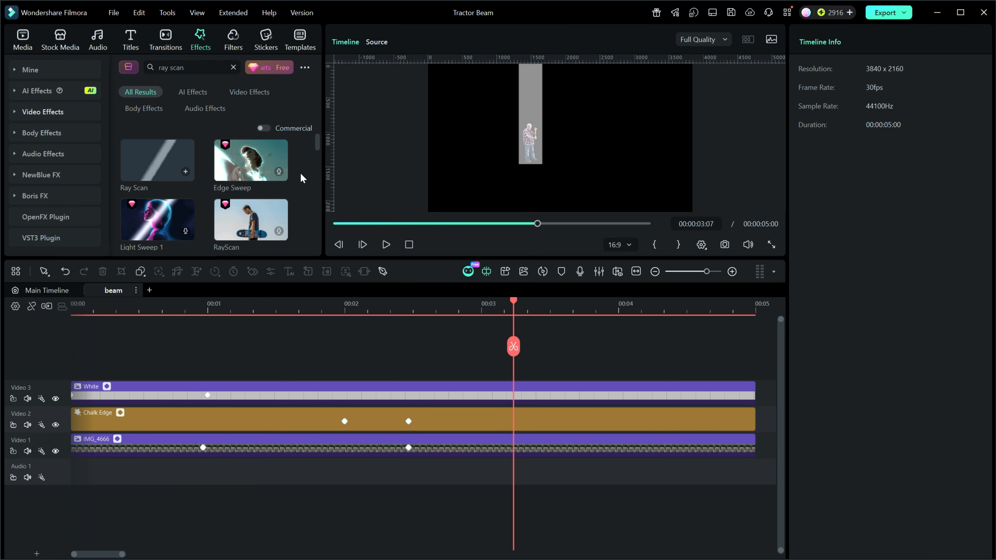
pyautogui.click(156, 161)
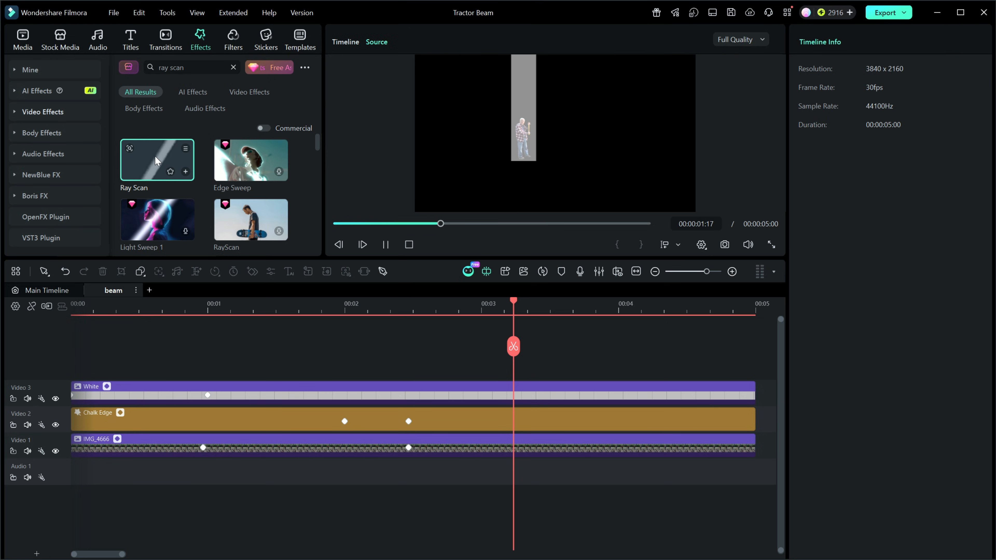
pyautogui.moveTo(156, 161); pyautogui.dragTo(75, 358)
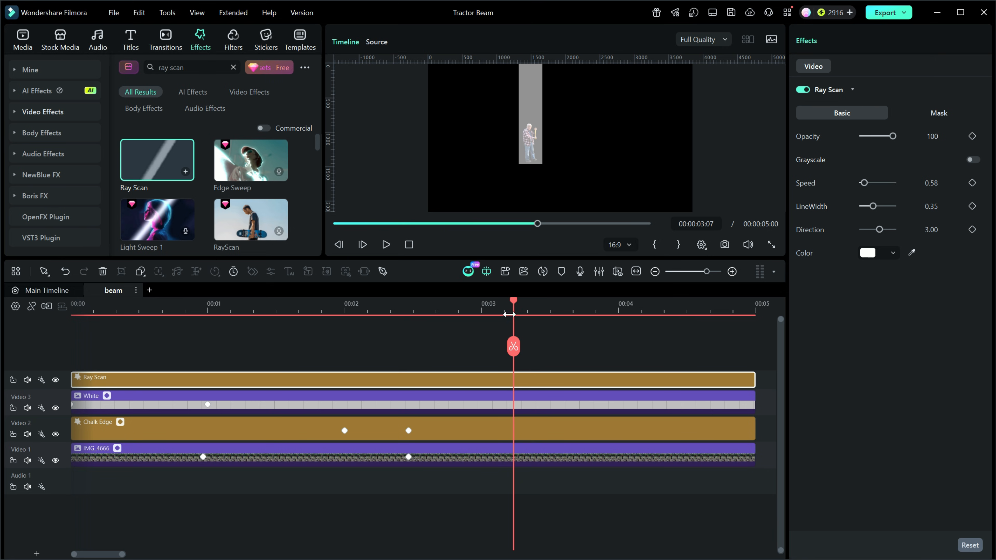
pyautogui.moveTo(513, 302); pyautogui.dragTo(31, 312)
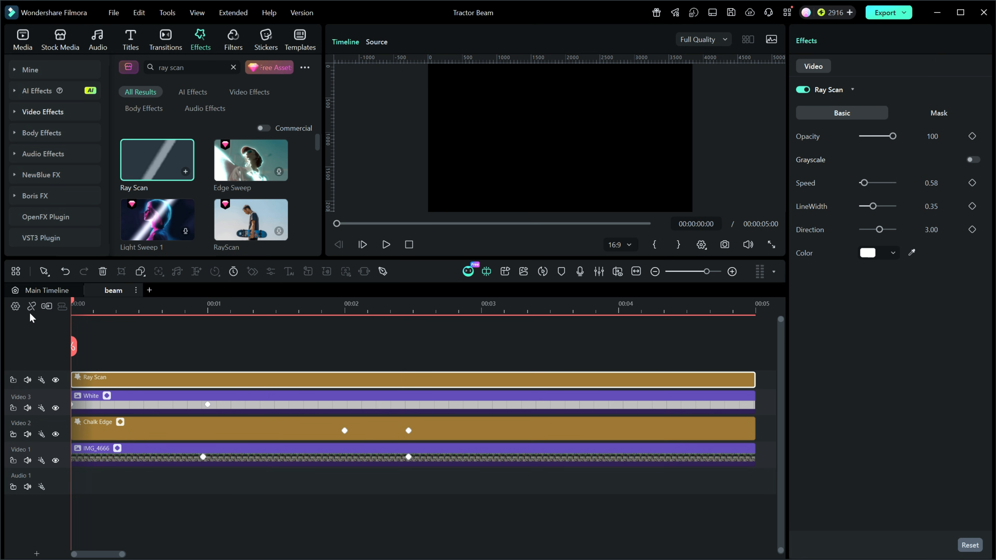
pyautogui.click(387, 245)
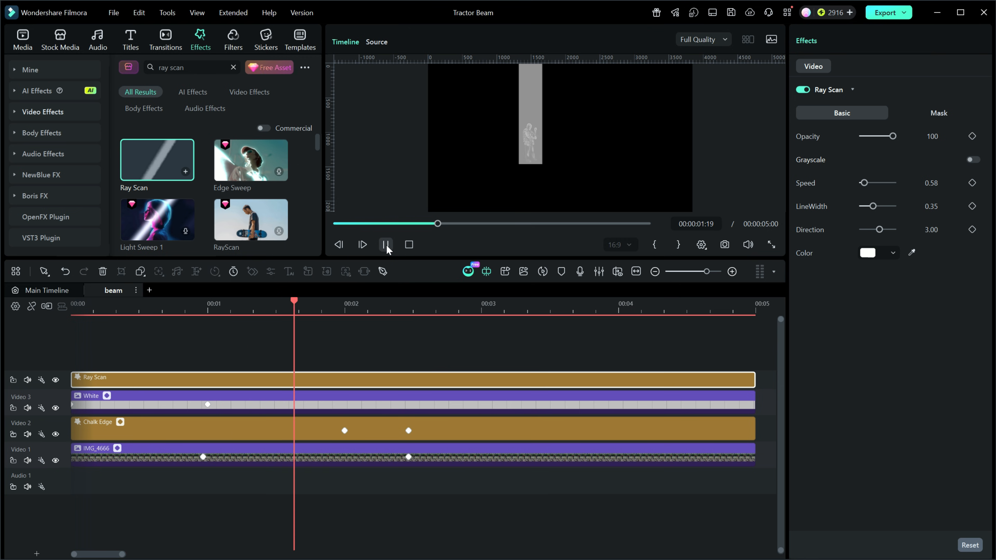
pyautogui.click(387, 245)
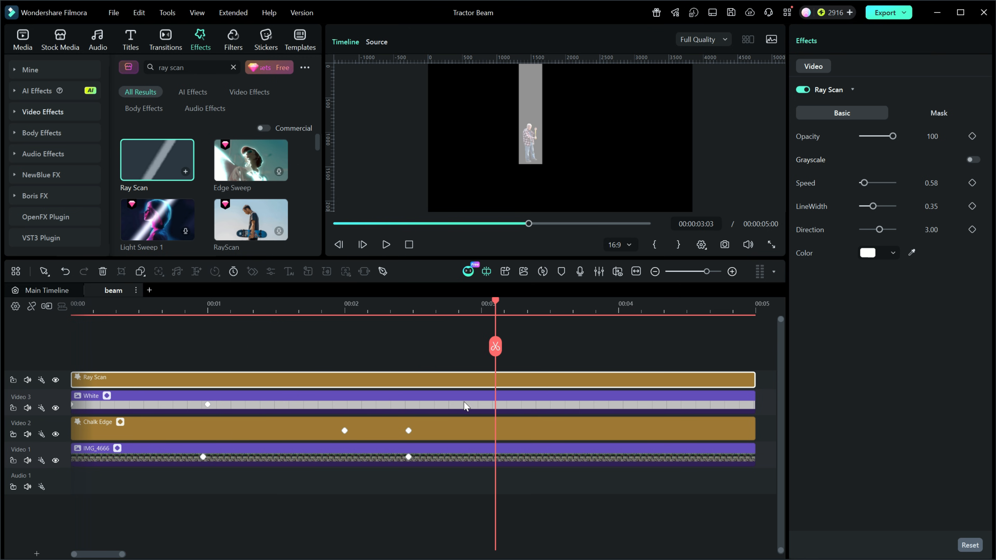
# Try trimming the end of the Ray Scan effect to 00:00:02:15 and preview it from the start
pyautogui.moveTo(497, 306); pyautogui.dragTo(419, 321)
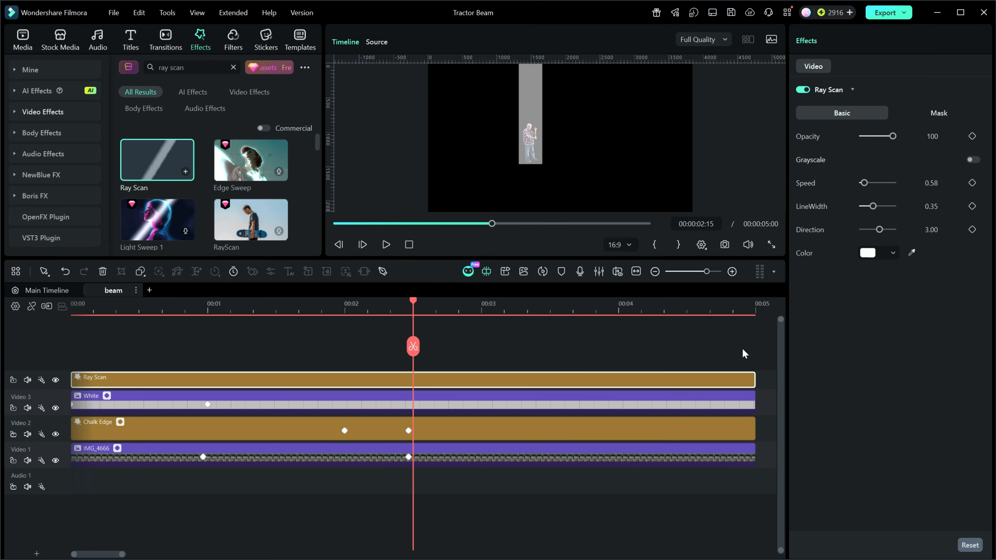
pyautogui.moveTo(751, 380); pyautogui.dragTo(412, 373)
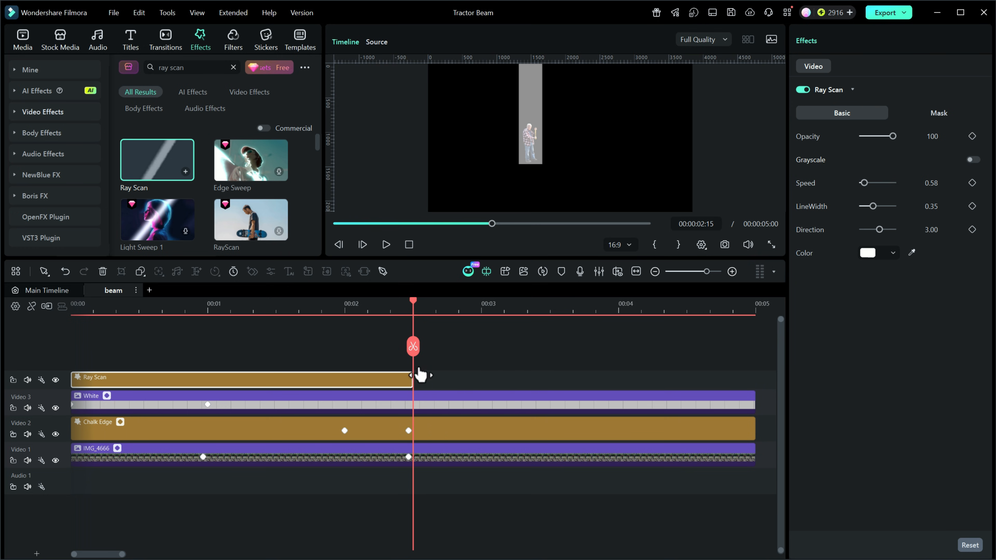
pyautogui.click(409, 244)
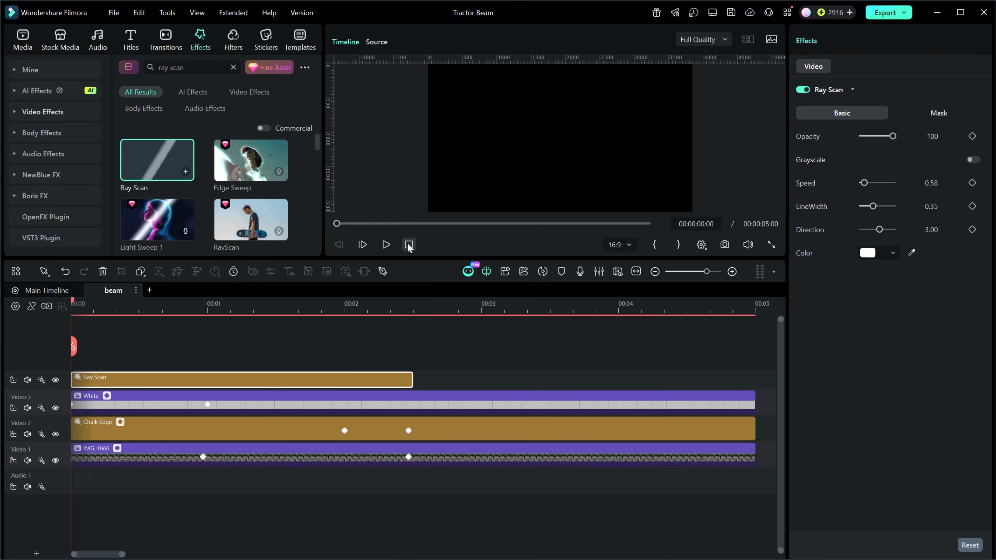
pyautogui.click(386, 244)
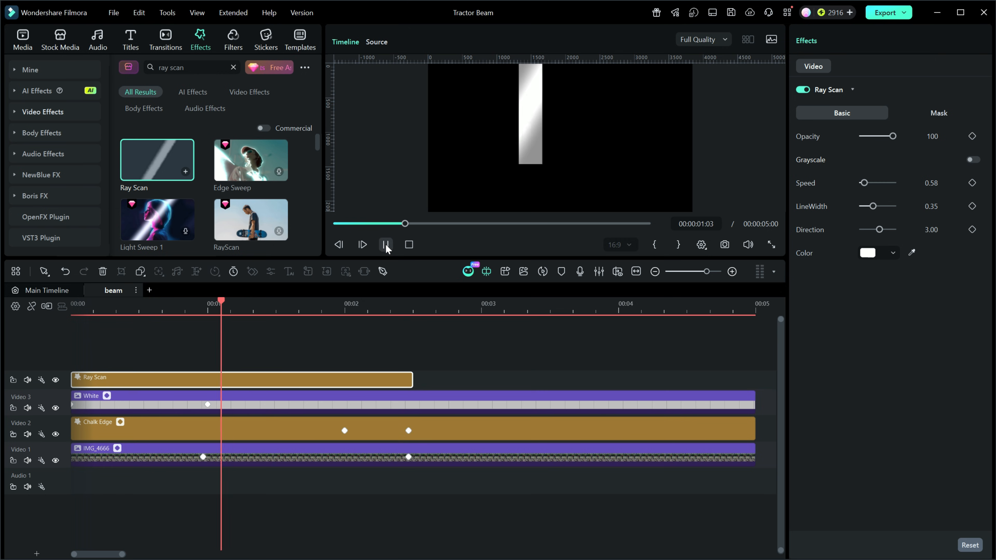
pyautogui.click(386, 244)
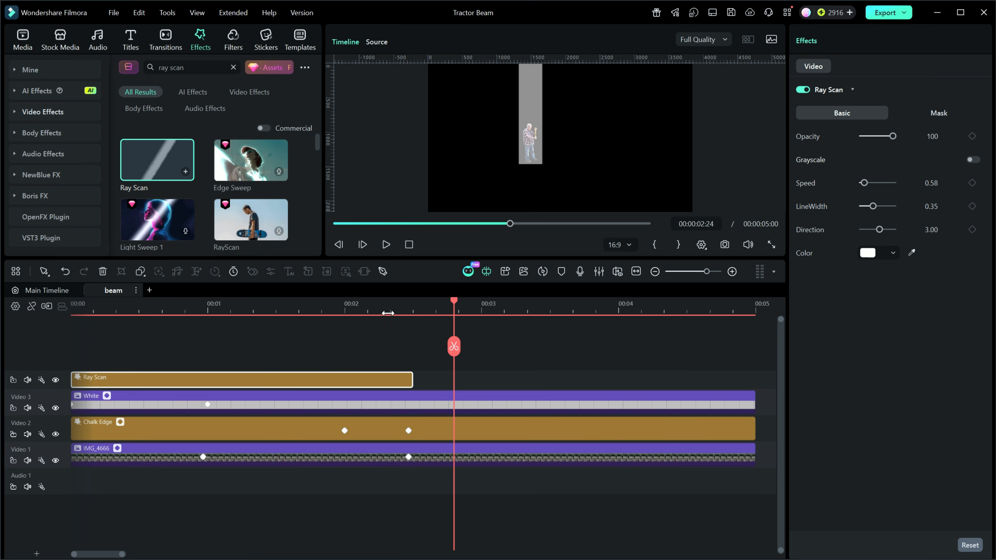
# Extend the Ray Scan effect back to the full five-second duration and play the compound clip from the start
pyautogui.moveTo(411, 381); pyautogui.dragTo(746, 384)
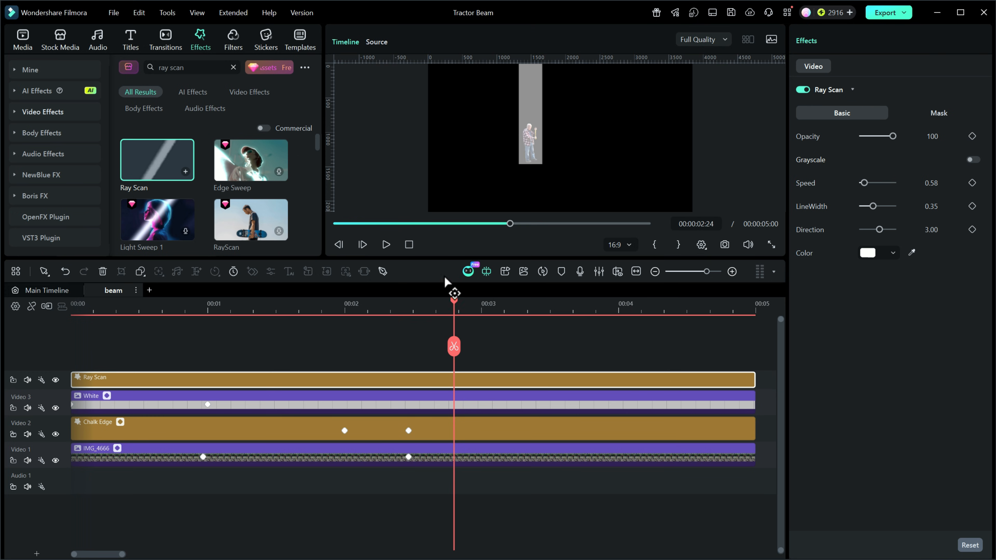
pyautogui.click(410, 245)
pyautogui.click(386, 245)
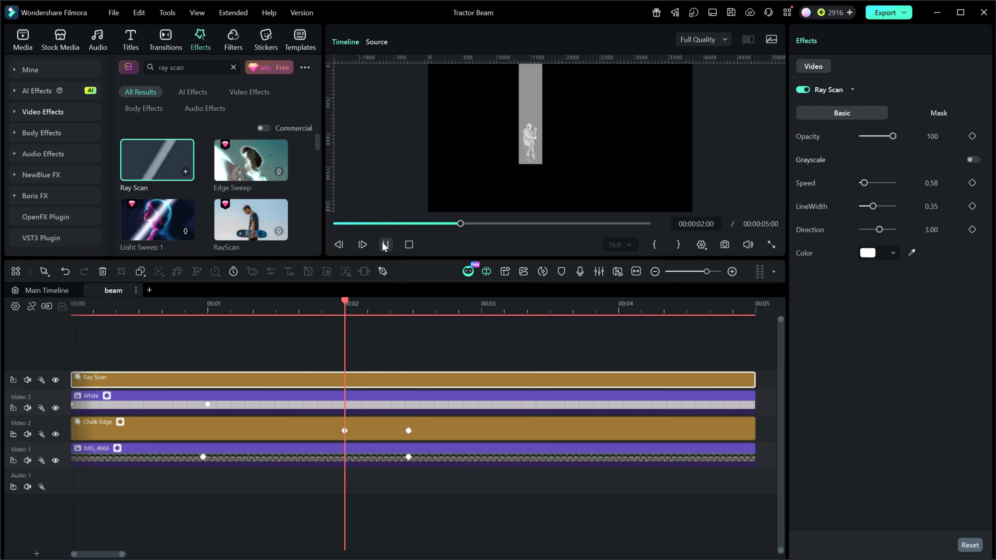
# Keyframe the Ray Scan effect's opacity at 100 at 00:00:02:14 and 0 one frame on, at 00:00:02:15
pyautogui.click(385, 245)
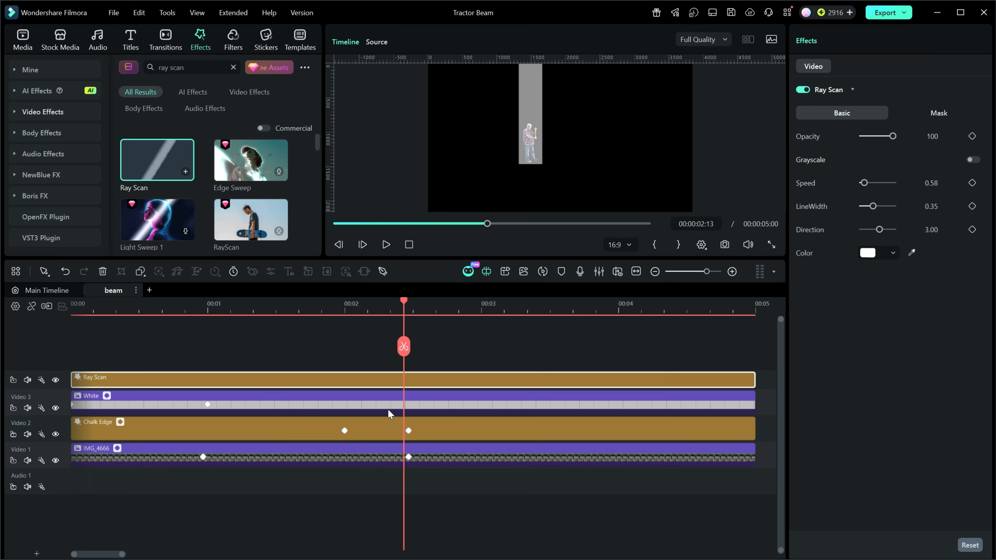
pyautogui.click(409, 431)
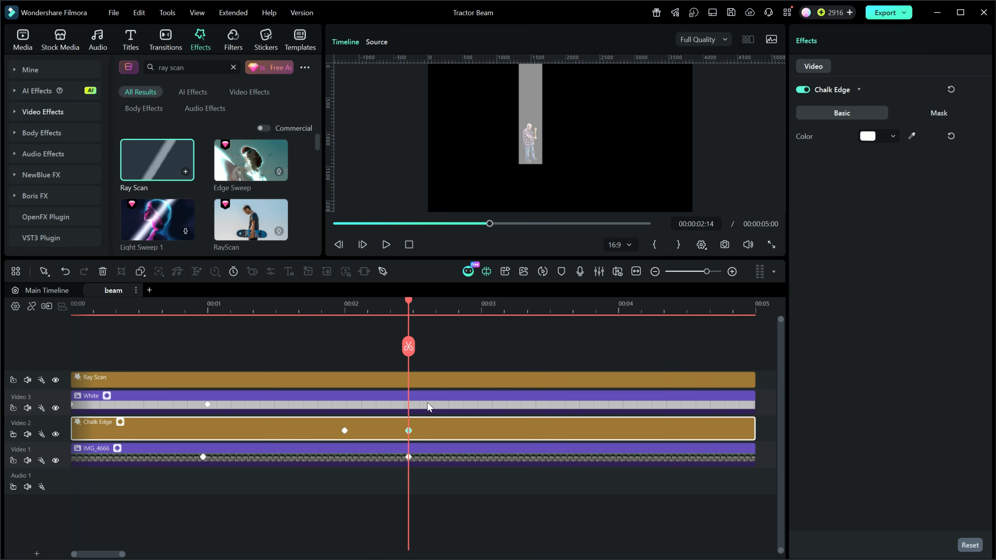
pyautogui.click(421, 377)
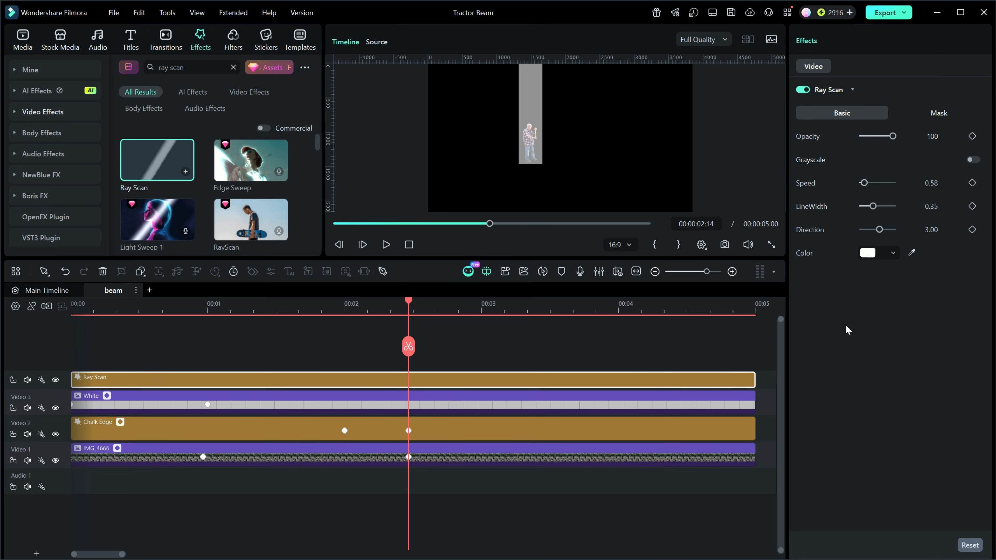
pyautogui.click(972, 136)
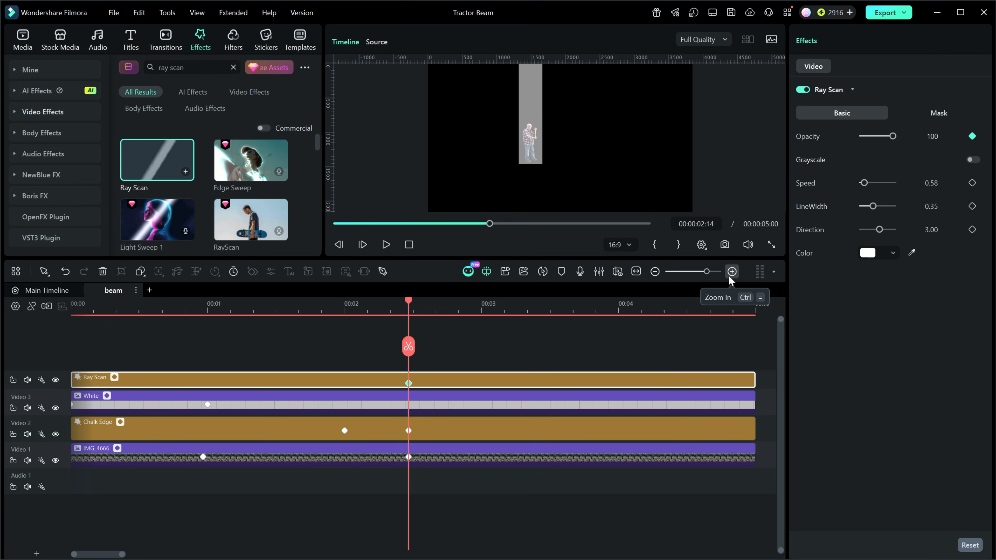
pyautogui.press('Right')
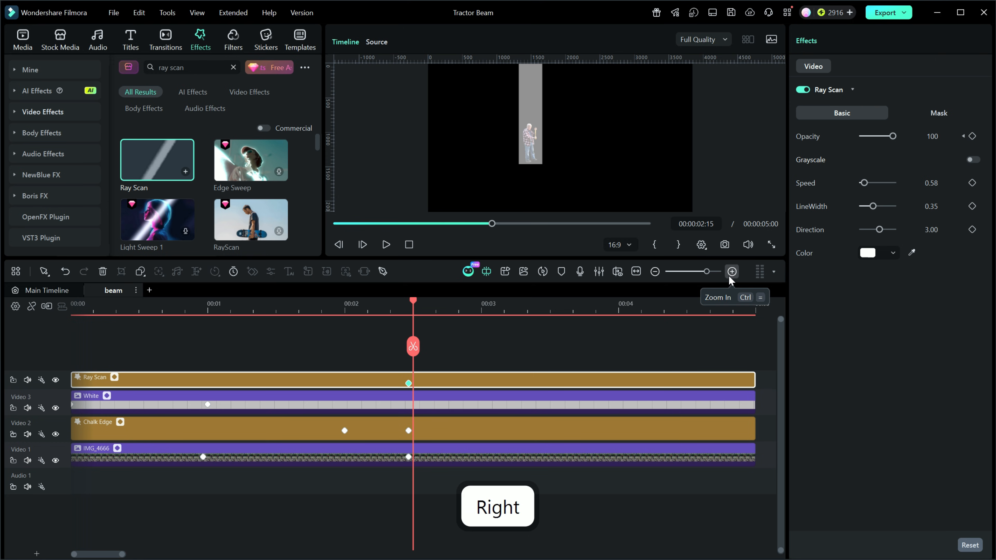
pyautogui.moveTo(893, 136); pyautogui.dragTo(859, 137)
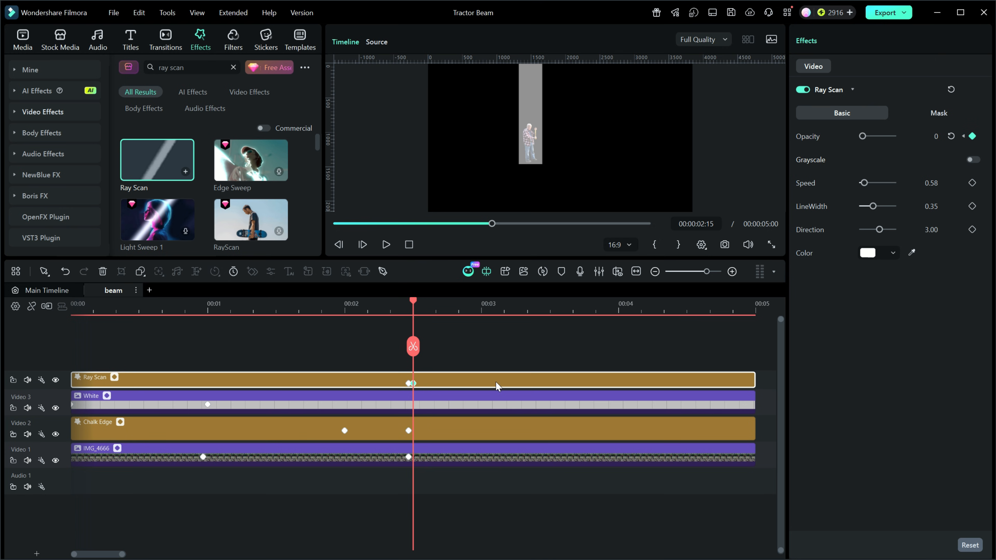
# Preview the beam compound clip from the start and check the Ray Scan effect's two opacity keyframes
pyautogui.click(409, 244)
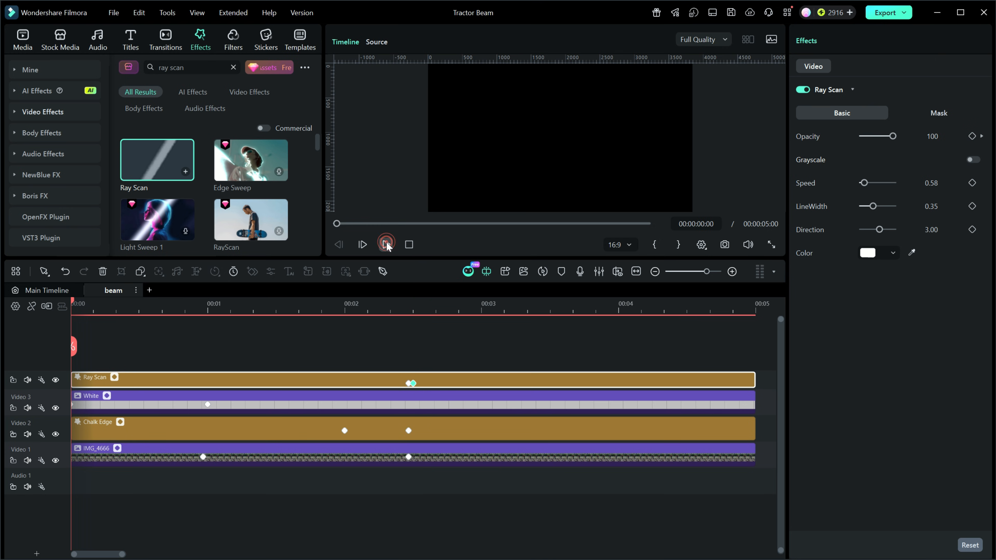
pyautogui.click(386, 244)
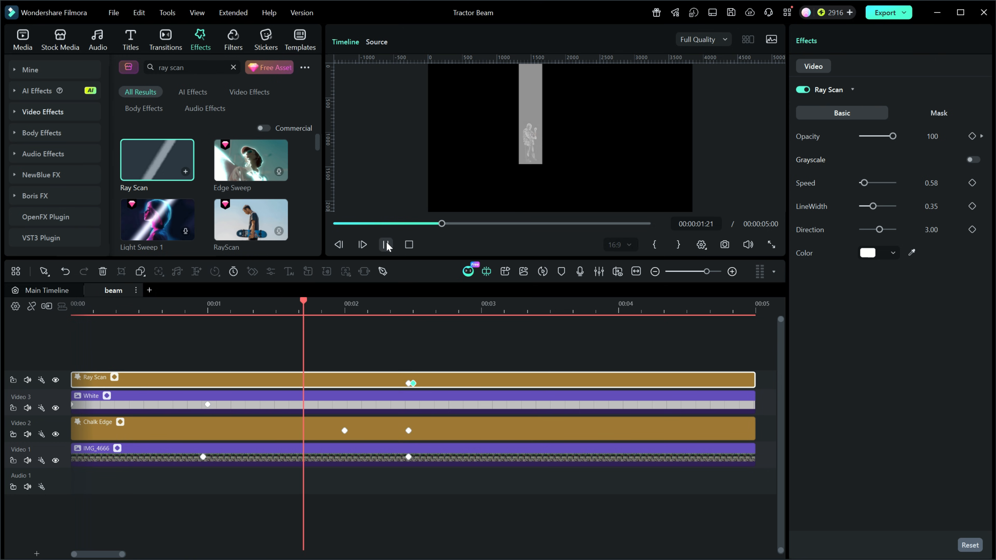
pyautogui.click(387, 244)
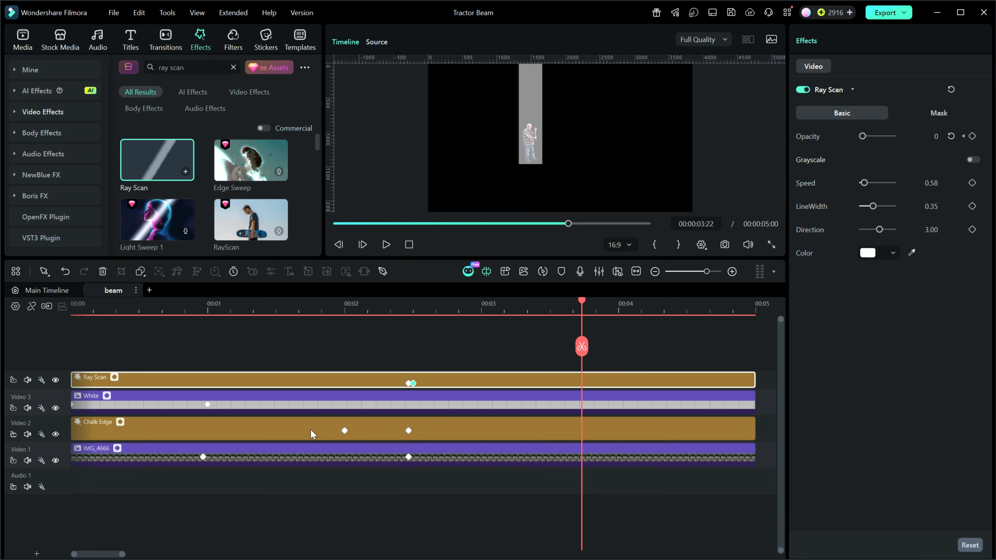
pyautogui.click(409, 384)
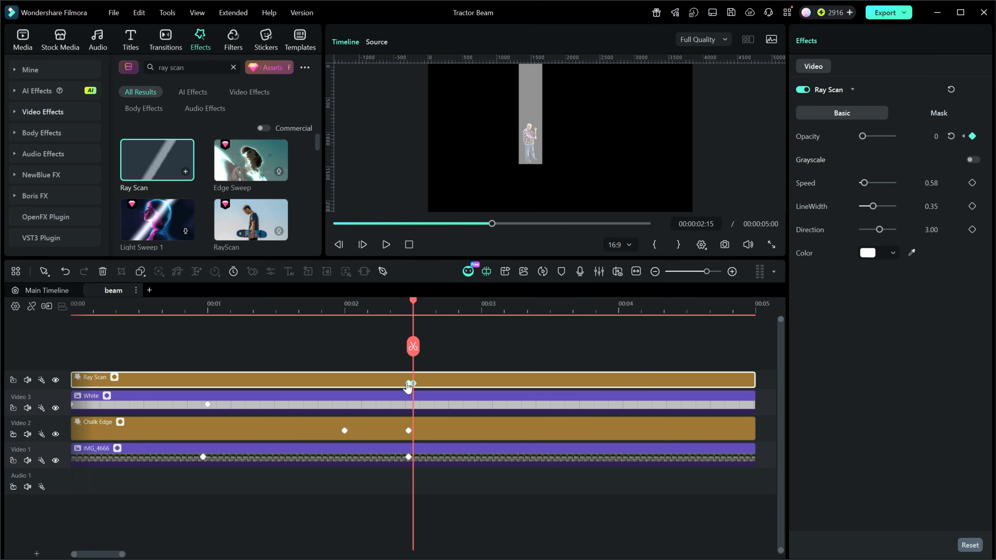
pyautogui.click(409, 384)
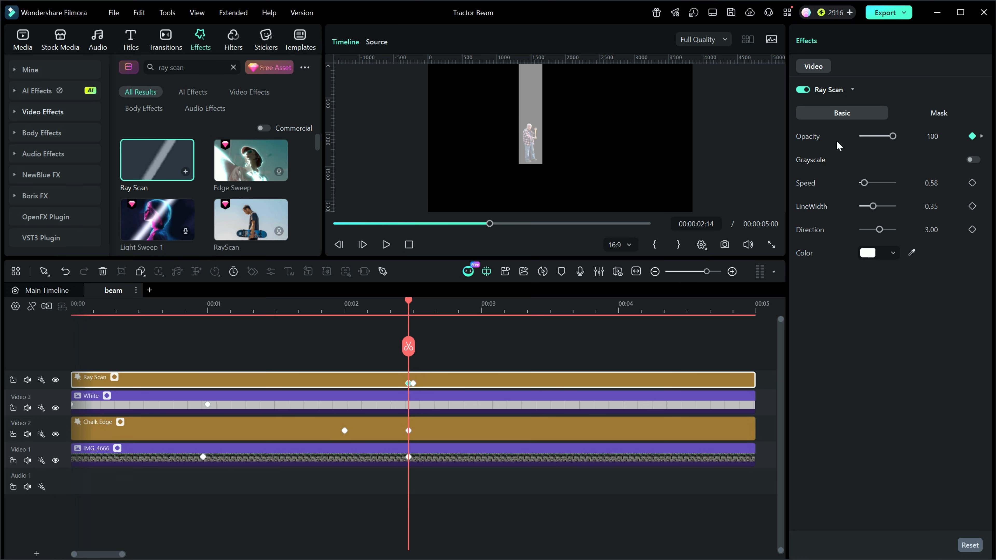
# Fade out the White clip with opacity keyframes of 100 at 00:00:02:14 and 0 at 00:00:03:15
pyautogui.click(448, 399)
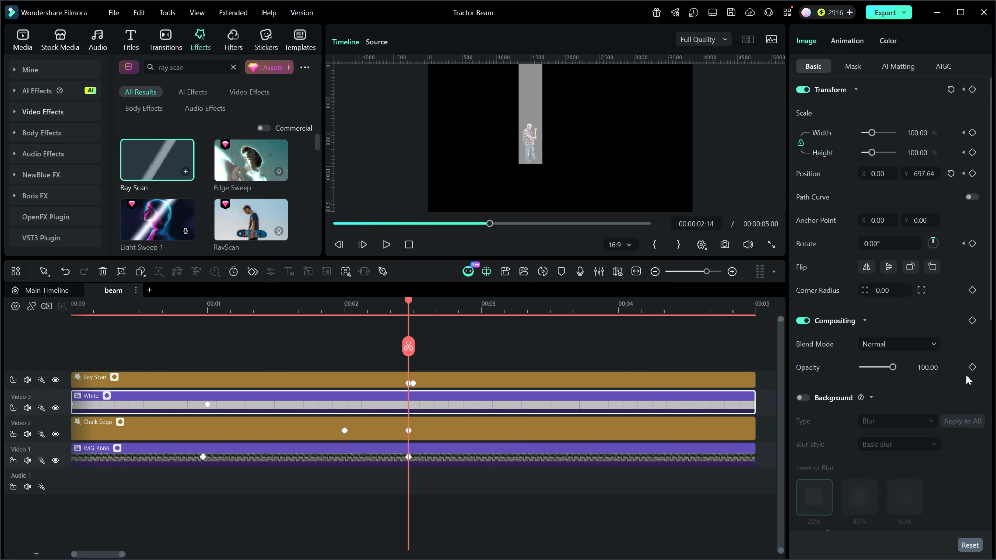
pyautogui.click(972, 367)
pyautogui.moveTo(407, 300); pyautogui.dragTo(550, 314)
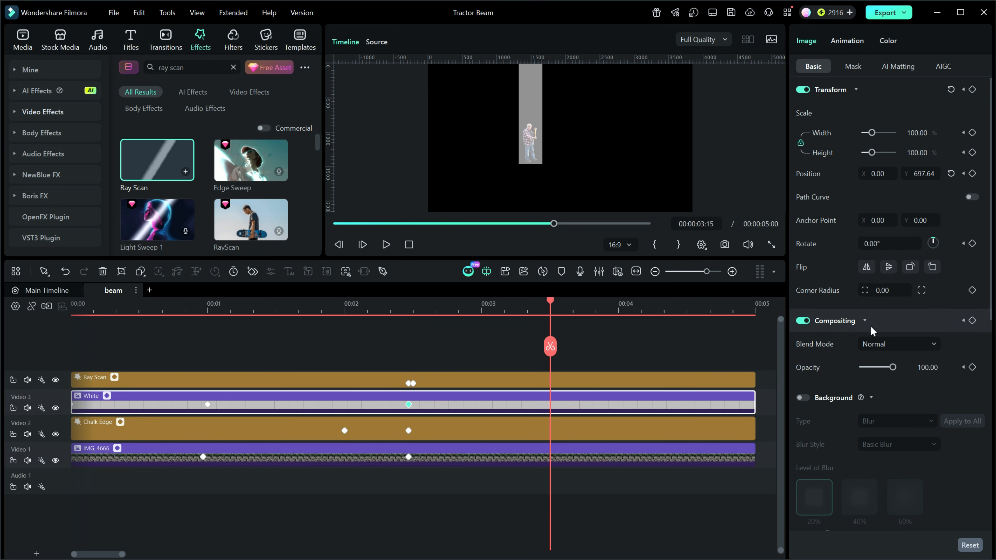
pyautogui.click(893, 367)
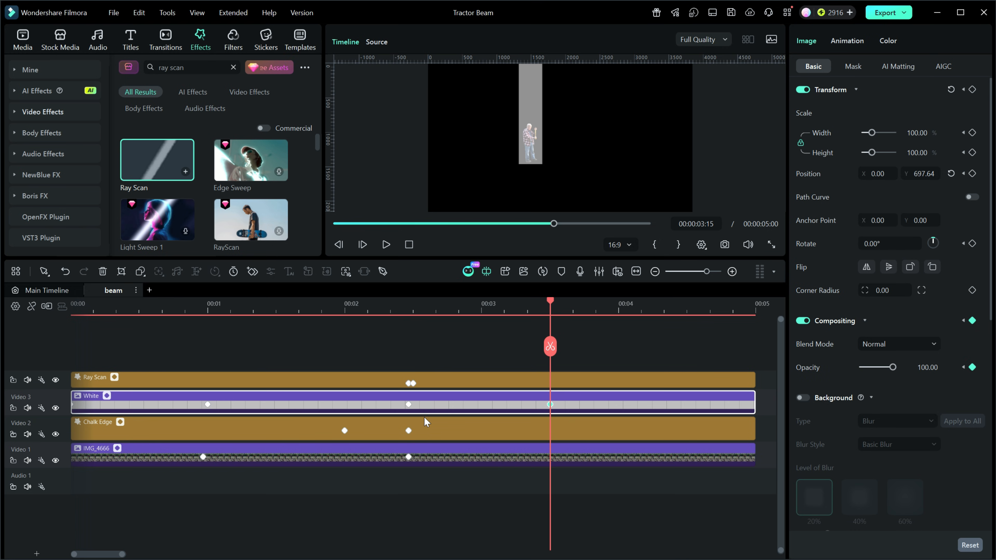
pyautogui.click(409, 405)
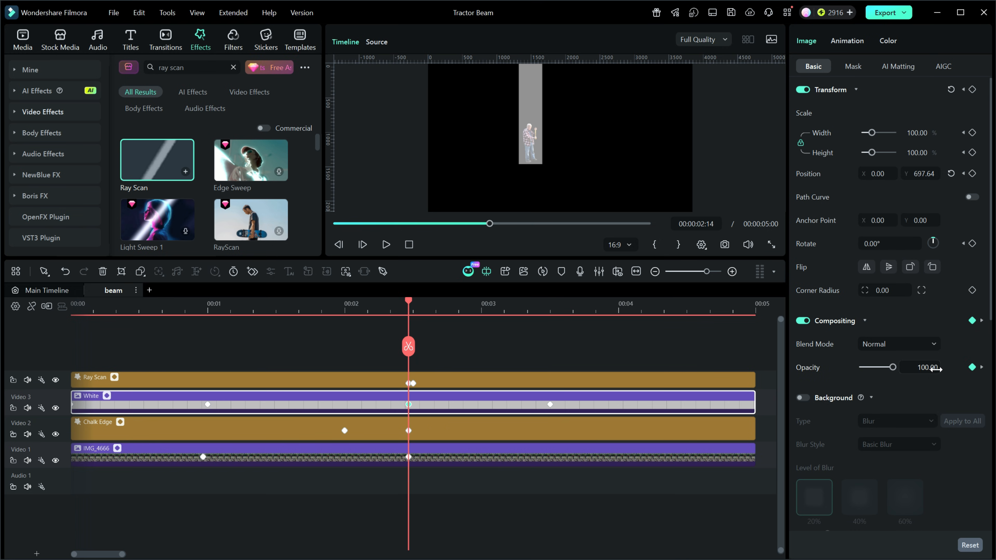
pyautogui.click(550, 404)
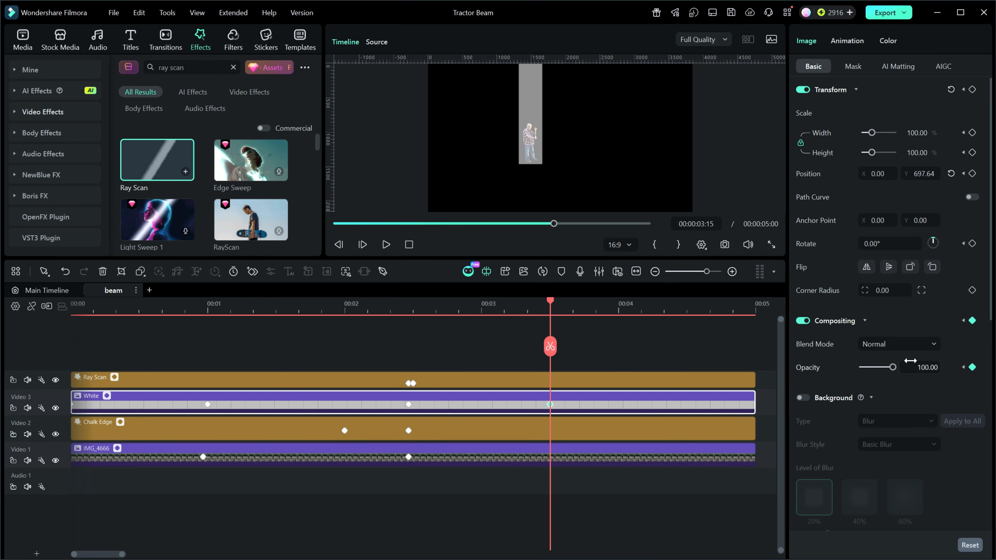
pyautogui.moveTo(890, 372); pyautogui.dragTo(863, 371)
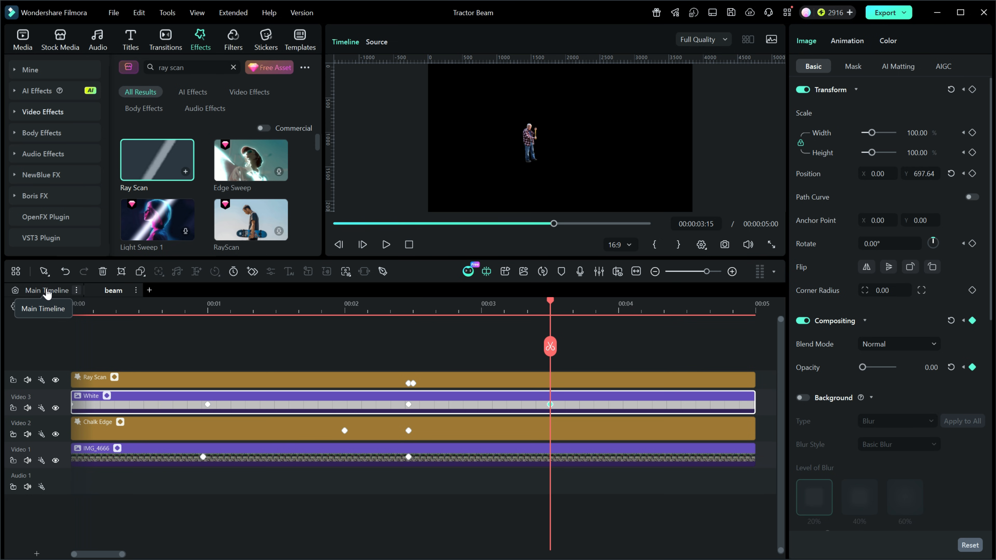
# Return to the main timeline, play the composite from the start and check the beam around 00:00:02:06
pyautogui.click(47, 291)
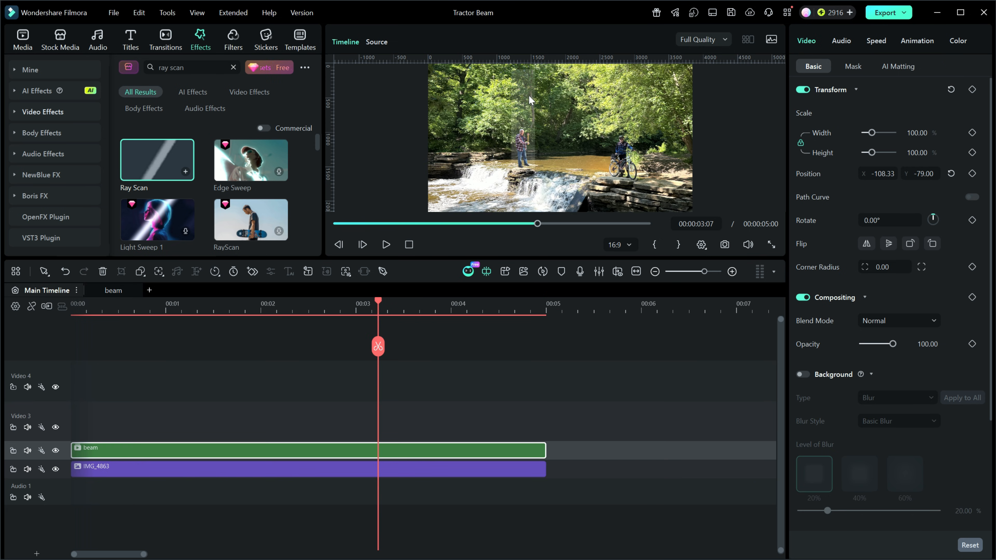
pyautogui.click(409, 247)
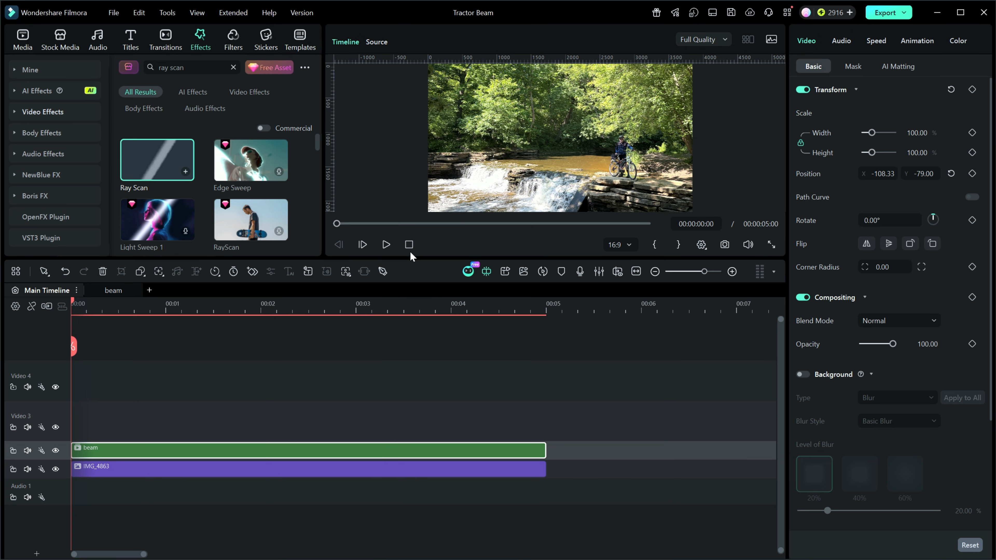
pyautogui.click(386, 245)
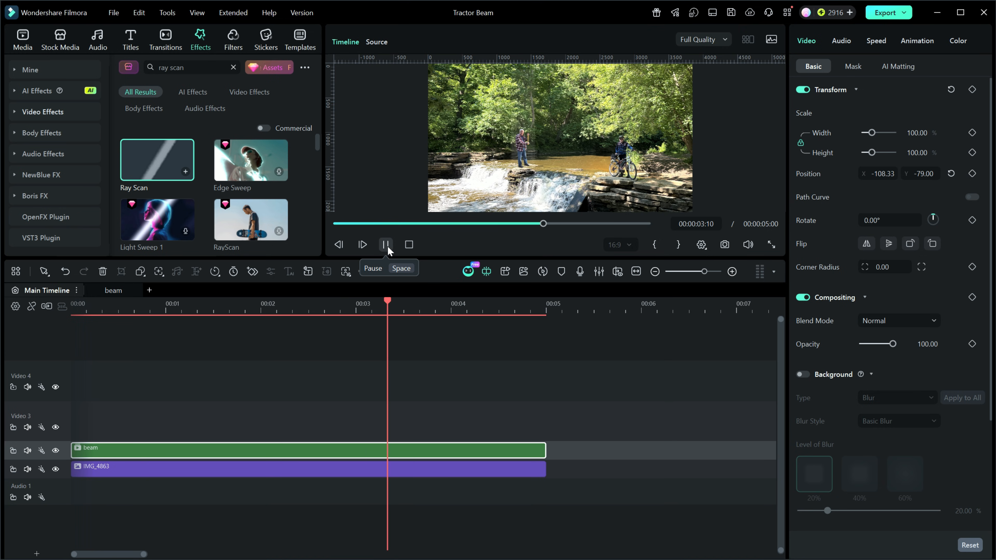
pyautogui.click(387, 245)
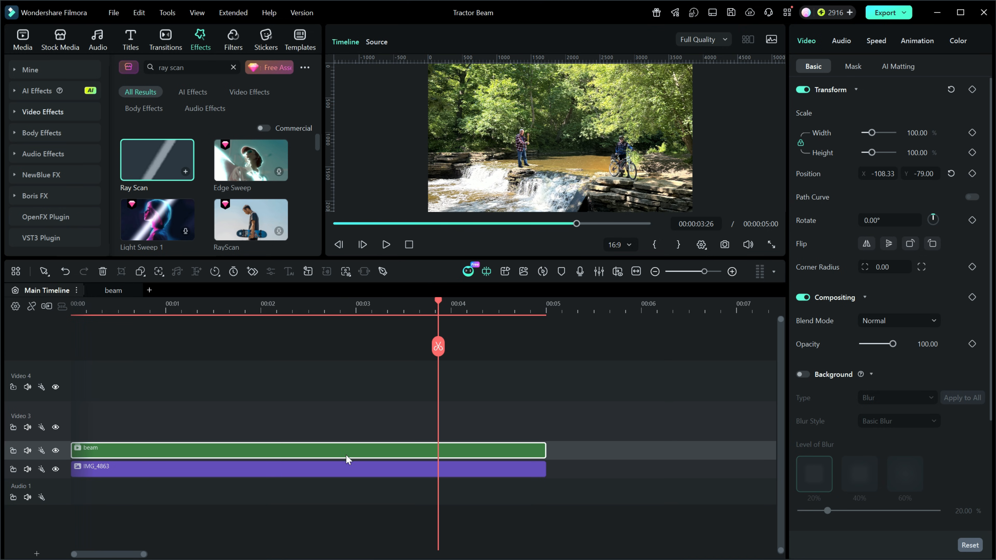
pyautogui.moveTo(438, 302); pyautogui.dragTo(282, 309)
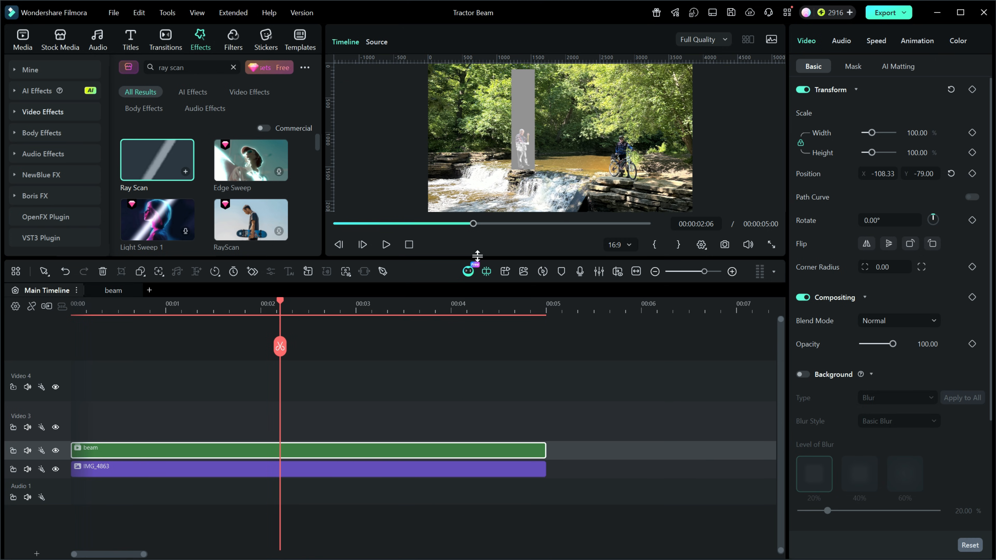
# Reopen the beam compound clip and examine the Ray Scan and White clip opacity along the timeline
pyautogui.click(111, 290)
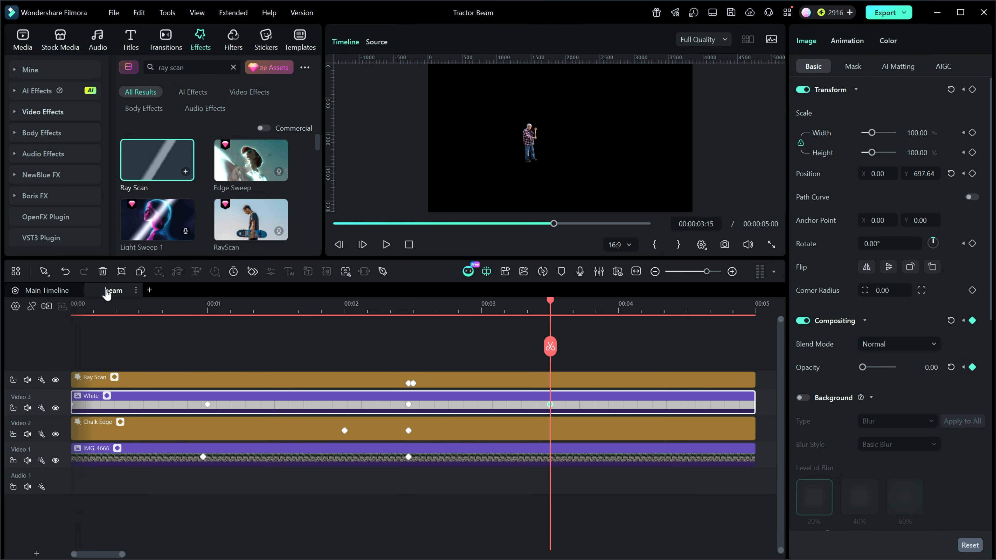
pyautogui.click(447, 382)
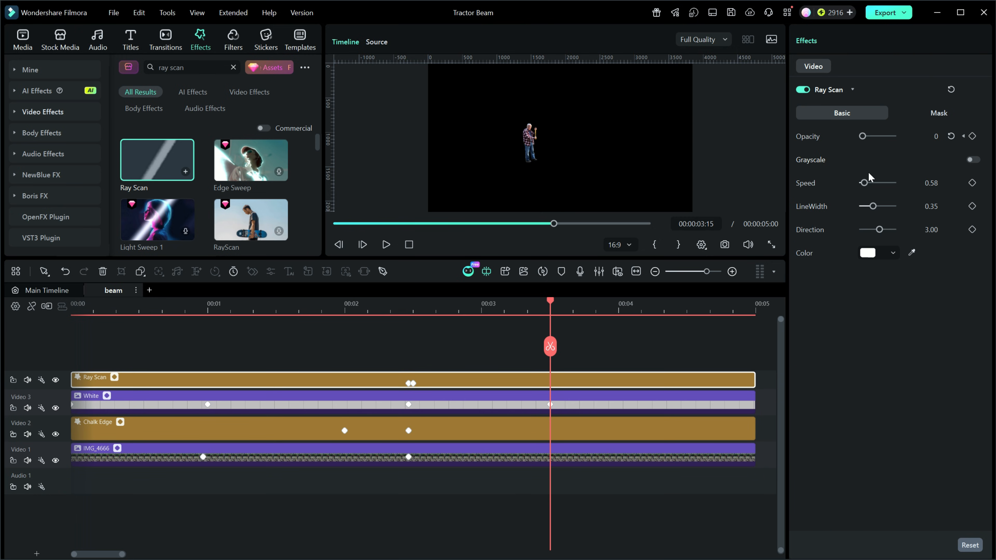
pyautogui.moveTo(554, 306); pyautogui.dragTo(290, 316)
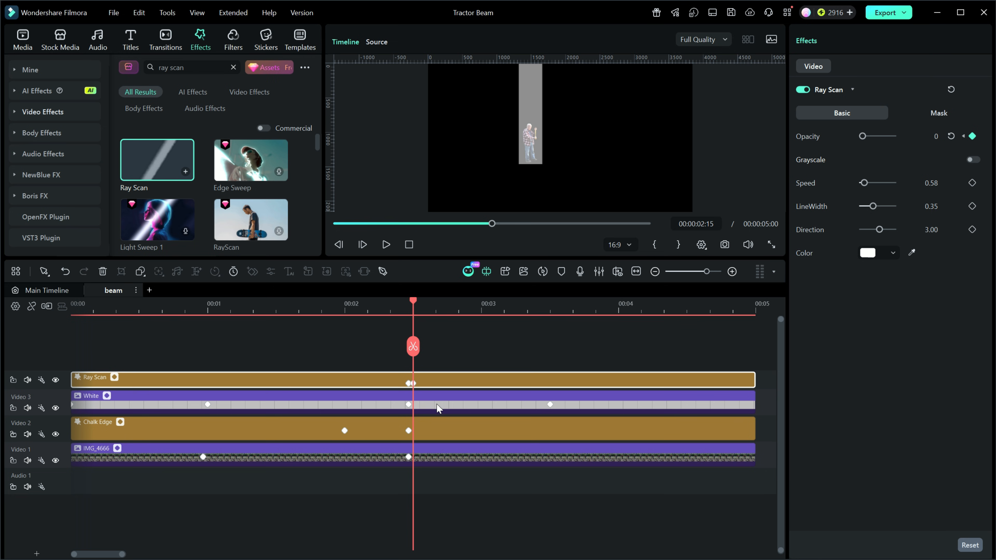
pyautogui.click(437, 404)
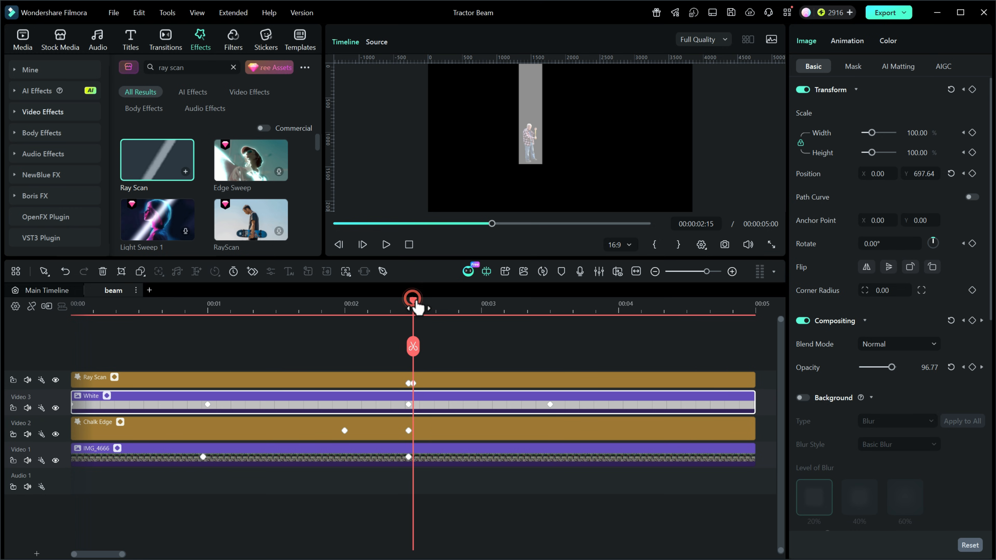
pyautogui.moveTo(413, 303); pyautogui.dragTo(323, 310)
pyautogui.click(408, 404)
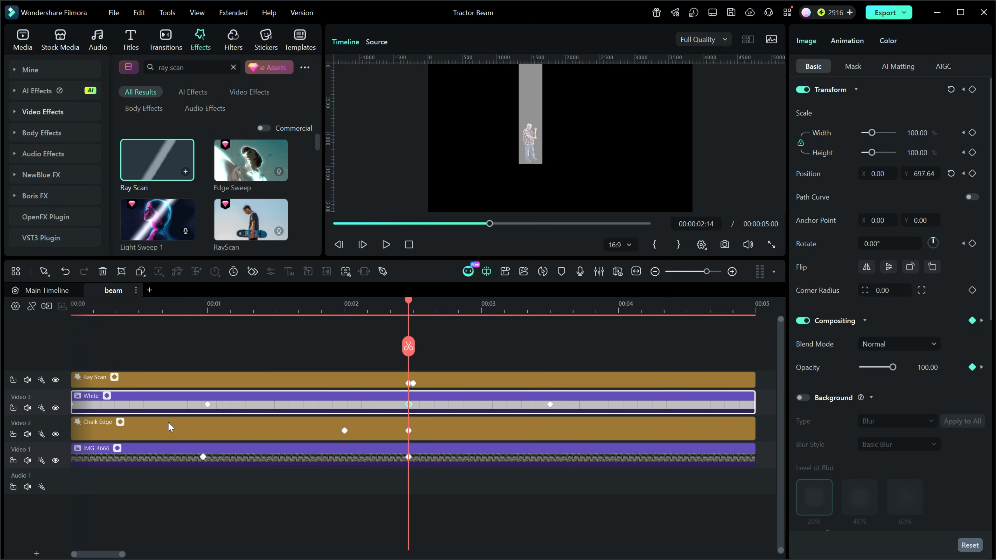
# Set the White clip's opacity to 50 at both the 00:00:01:00 and 00:00:02:14 keyframes
pyautogui.click(208, 404)
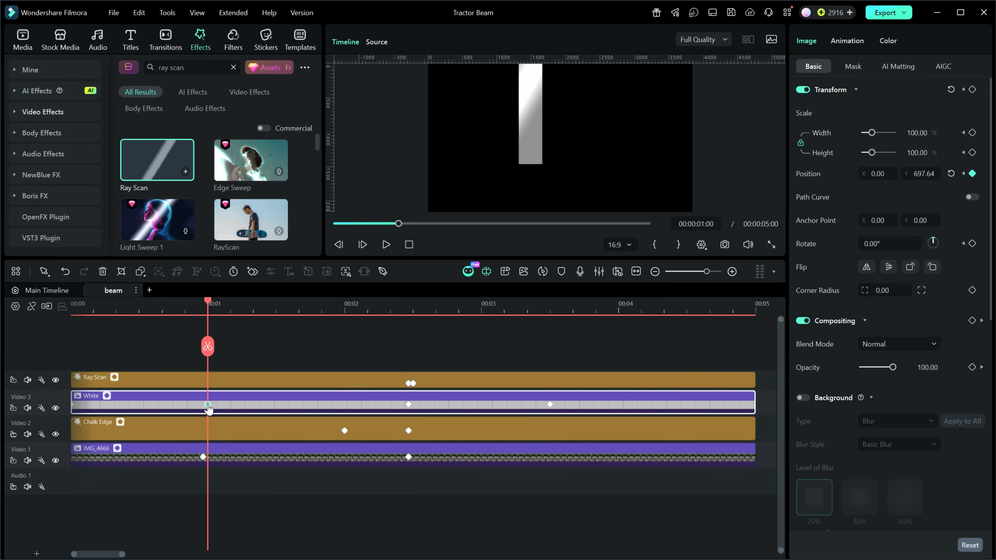
pyautogui.click(921, 367)
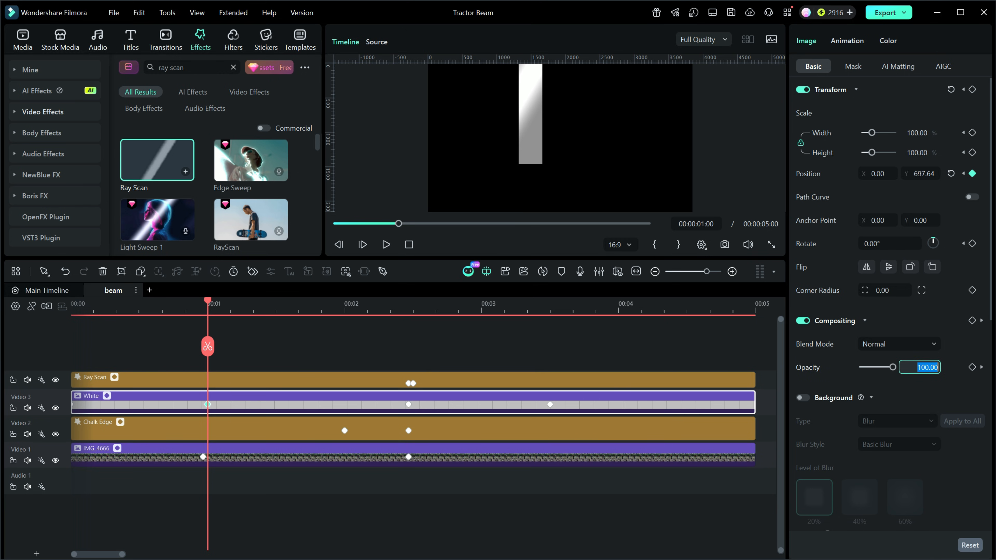
pyautogui.write('50')
pyautogui.press('Return')
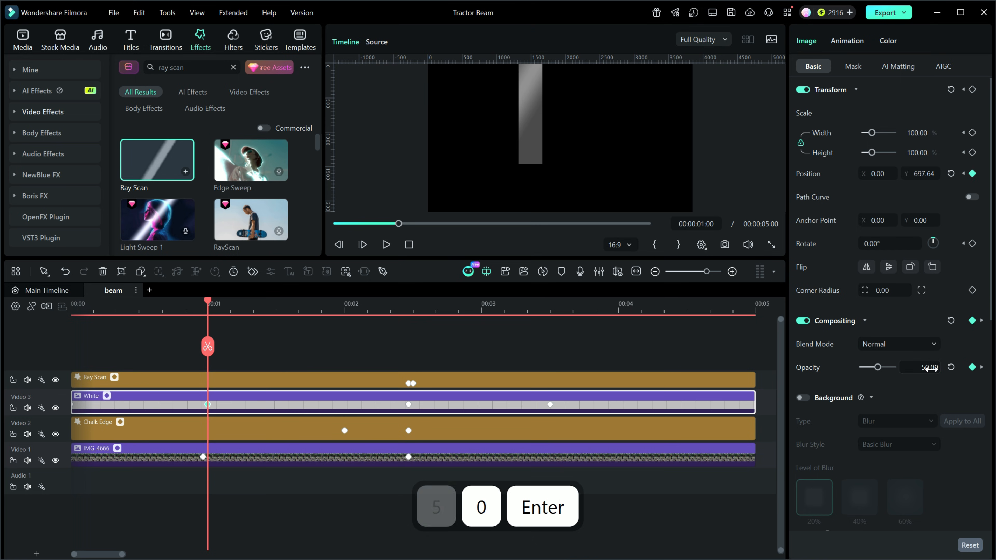
pyautogui.click(408, 405)
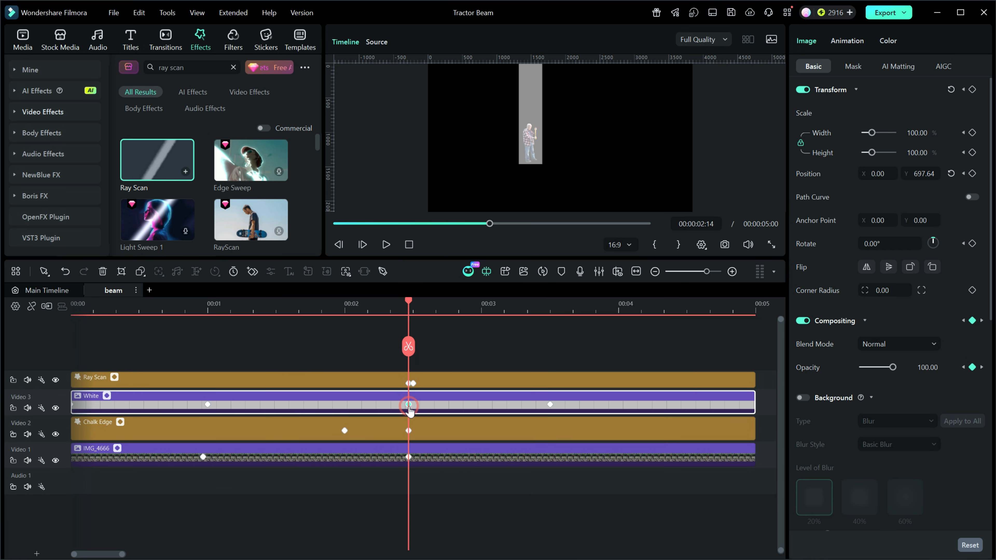
pyautogui.click(927, 371)
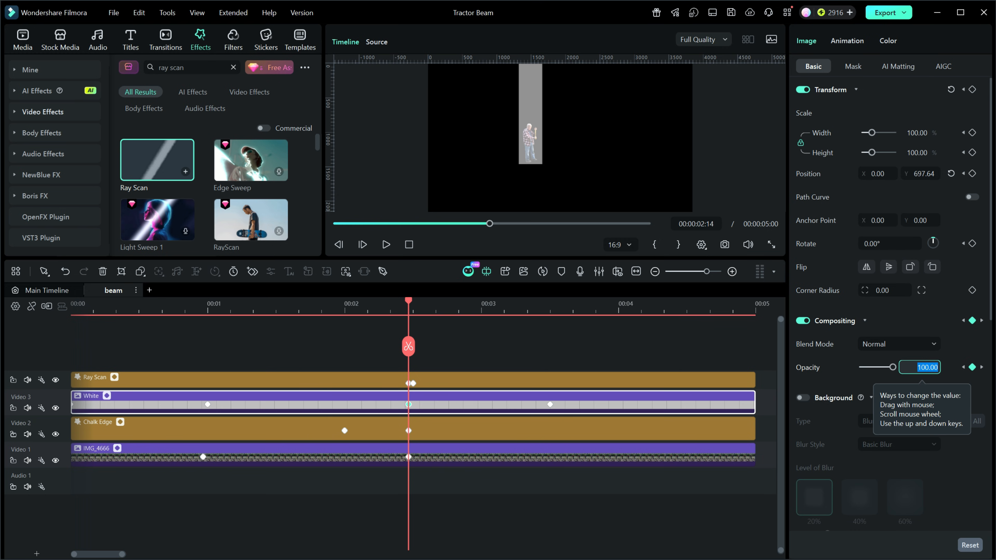
pyautogui.write('50')
pyautogui.press('Return')
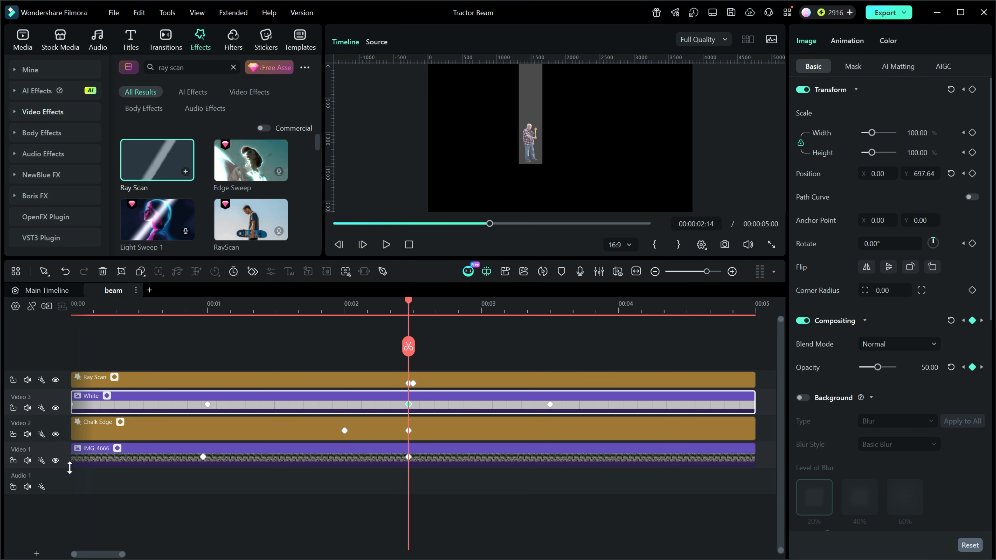
# Preview the main timeline from the start with the compound clip's IMG_4666 track hidden, and show that track again
pyautogui.click(55, 462)
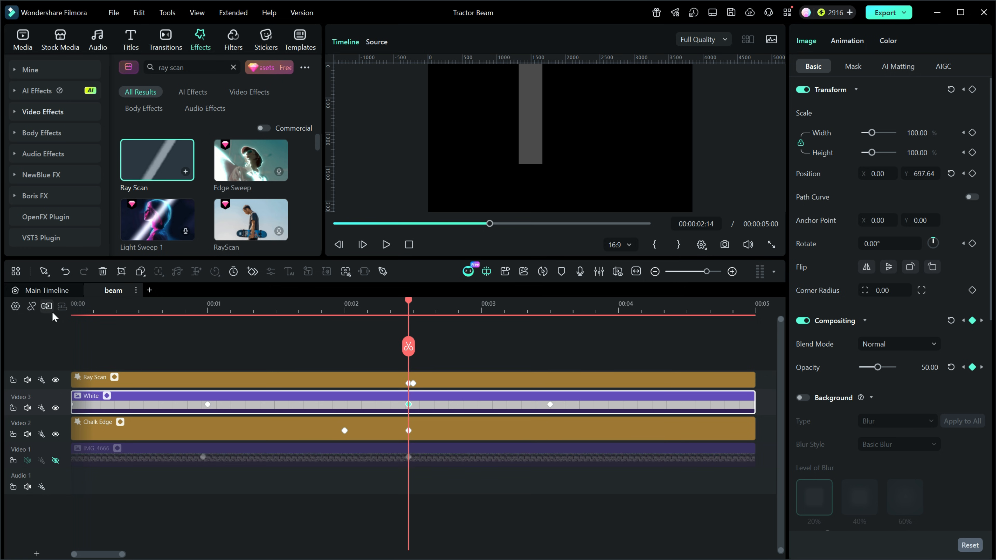
pyautogui.click(47, 290)
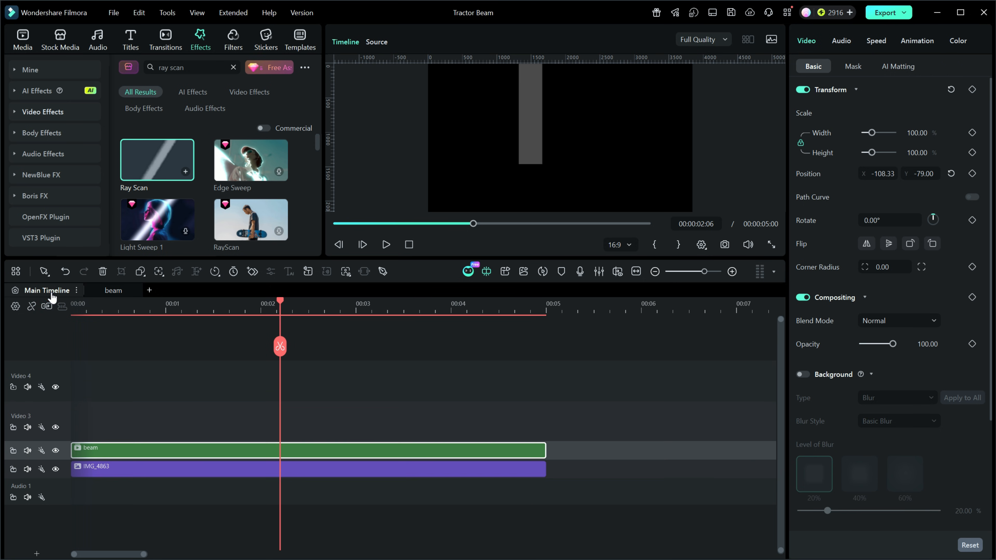
pyautogui.click(410, 245)
pyautogui.click(386, 244)
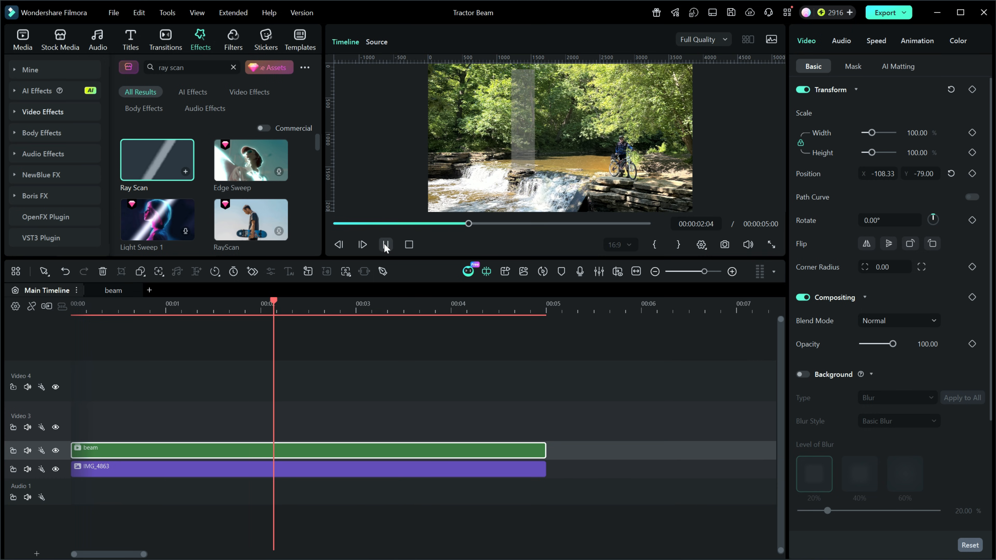
pyautogui.click(386, 245)
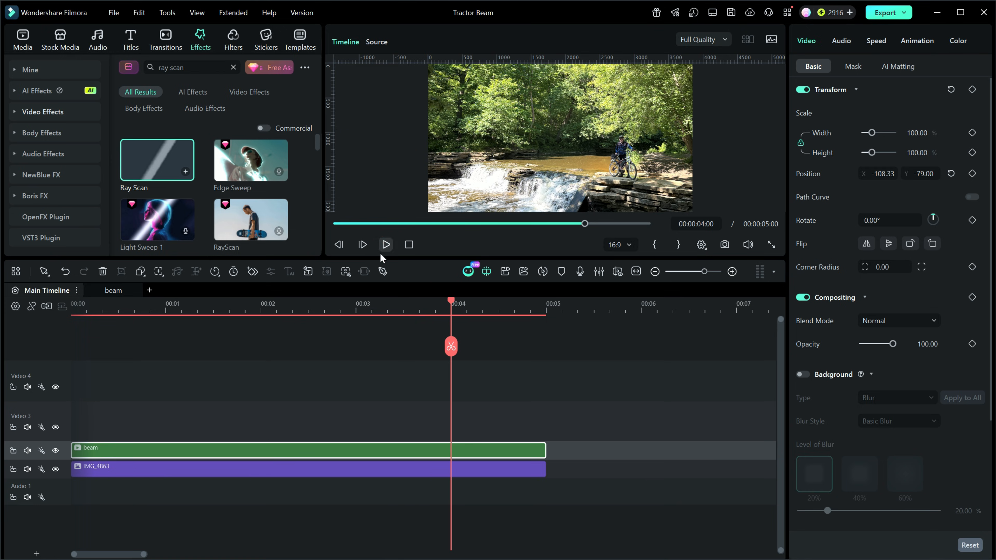
pyautogui.click(114, 290)
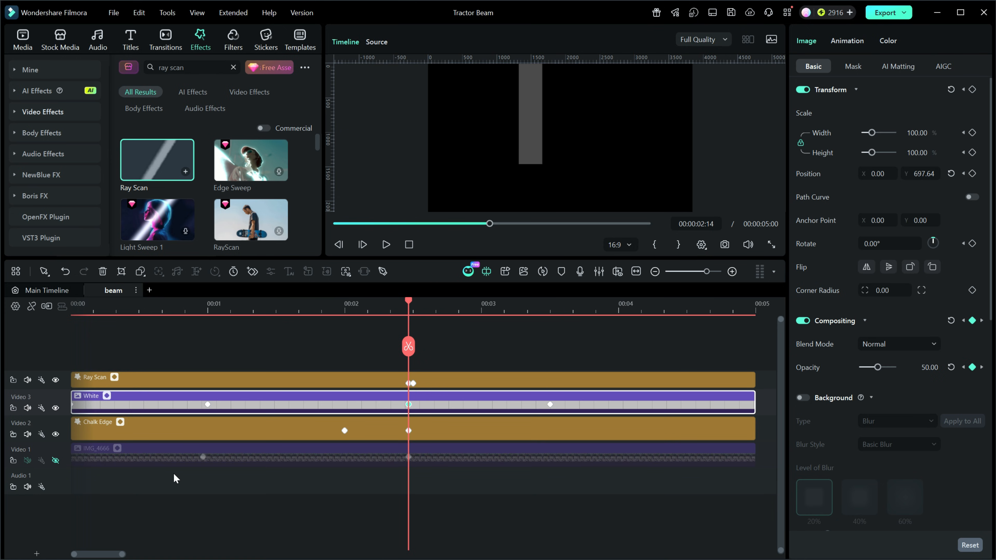
pyautogui.click(56, 460)
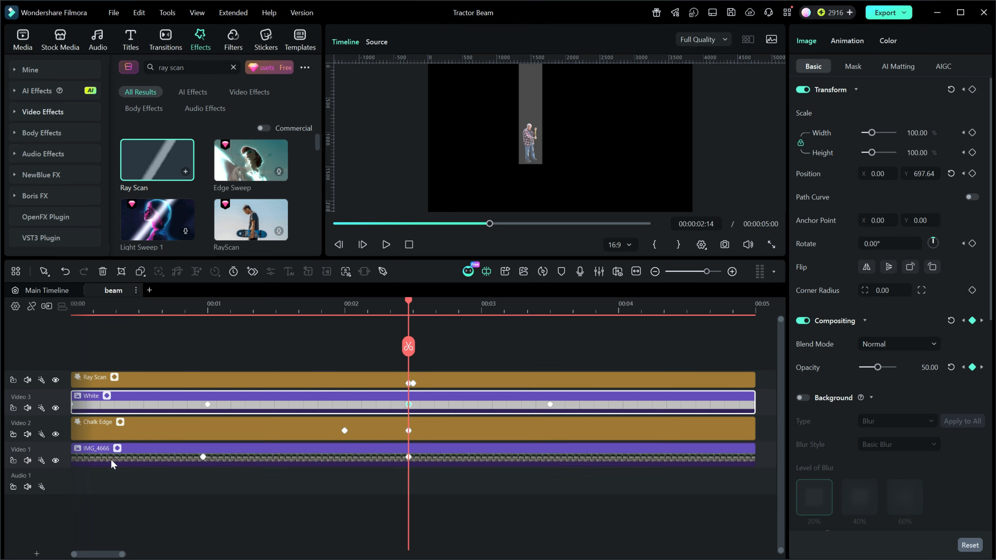
# Play the main timeline from the start with both the man and the half-transparent beam shown
pyautogui.click(52, 290)
pyautogui.click(409, 245)
pyautogui.click(386, 244)
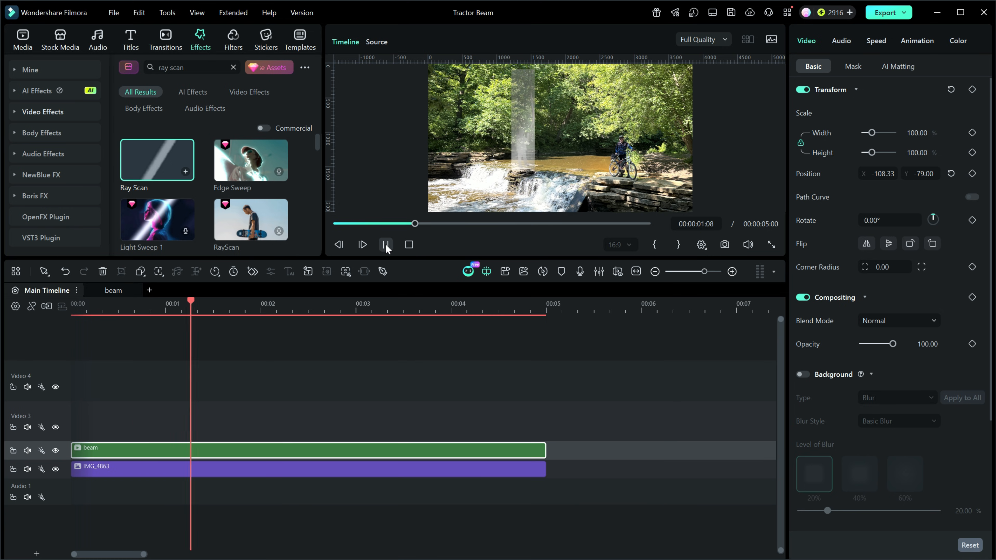